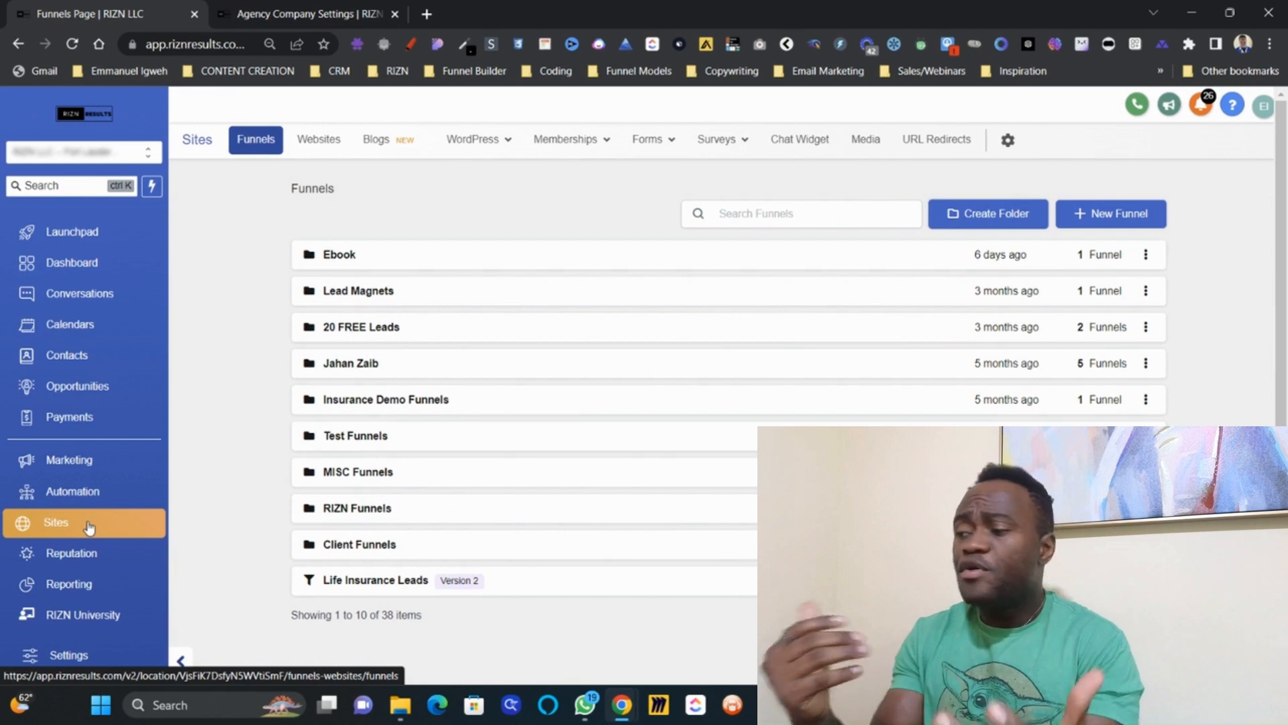
Step: Start a new funnel, browse the prebuilt funnels in the Template Library, and close the library
left_click(1129, 222)
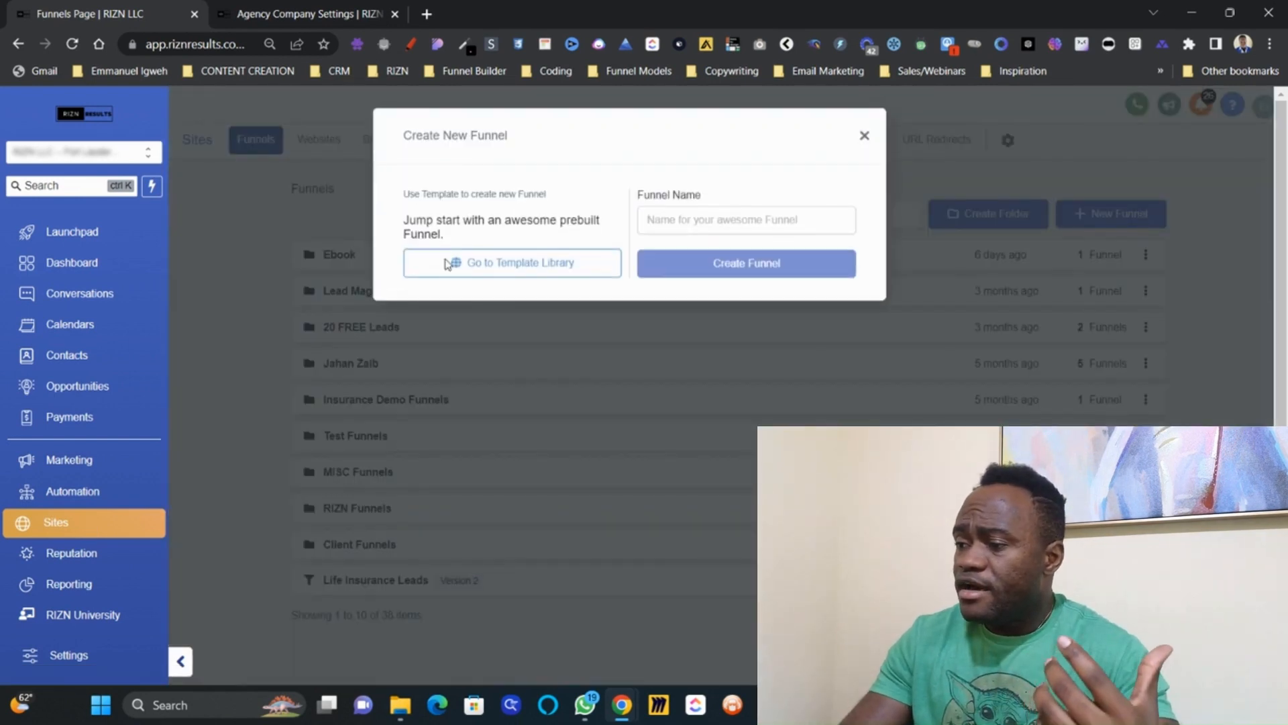
left_click(517, 275)
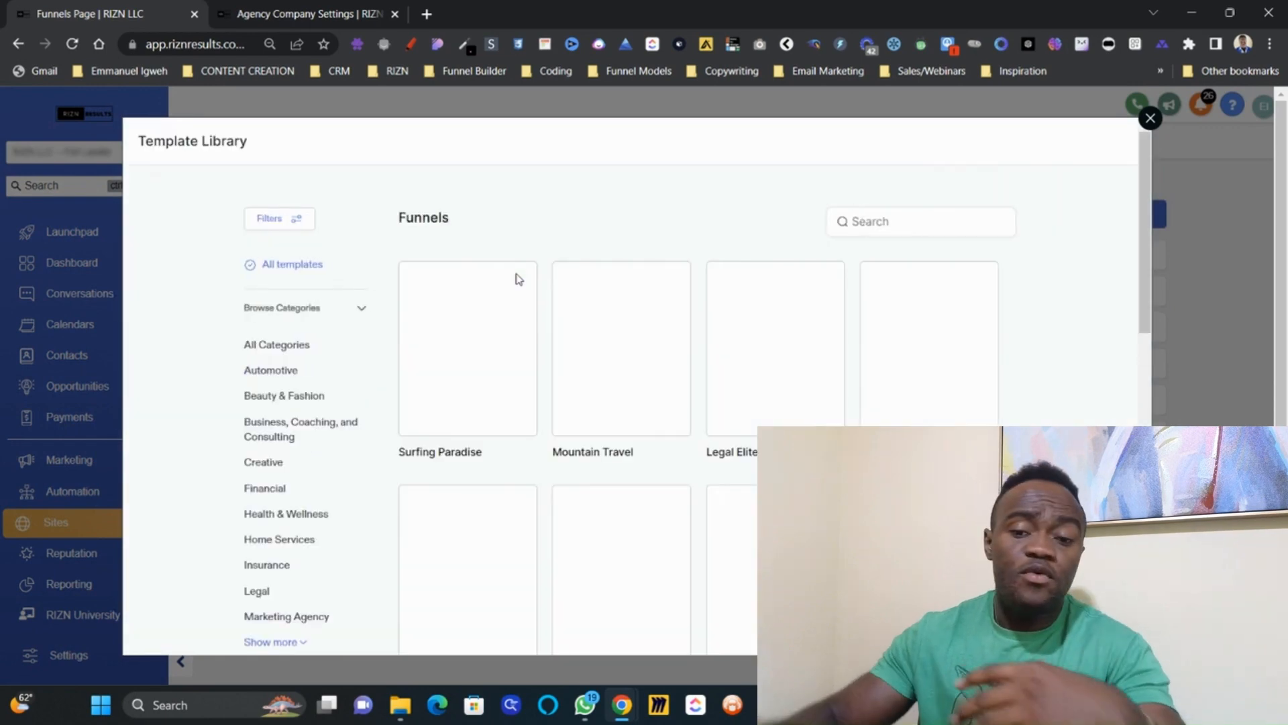
scroll(638, 437, "down", 1)
scroll(638, 437, "down", 1)
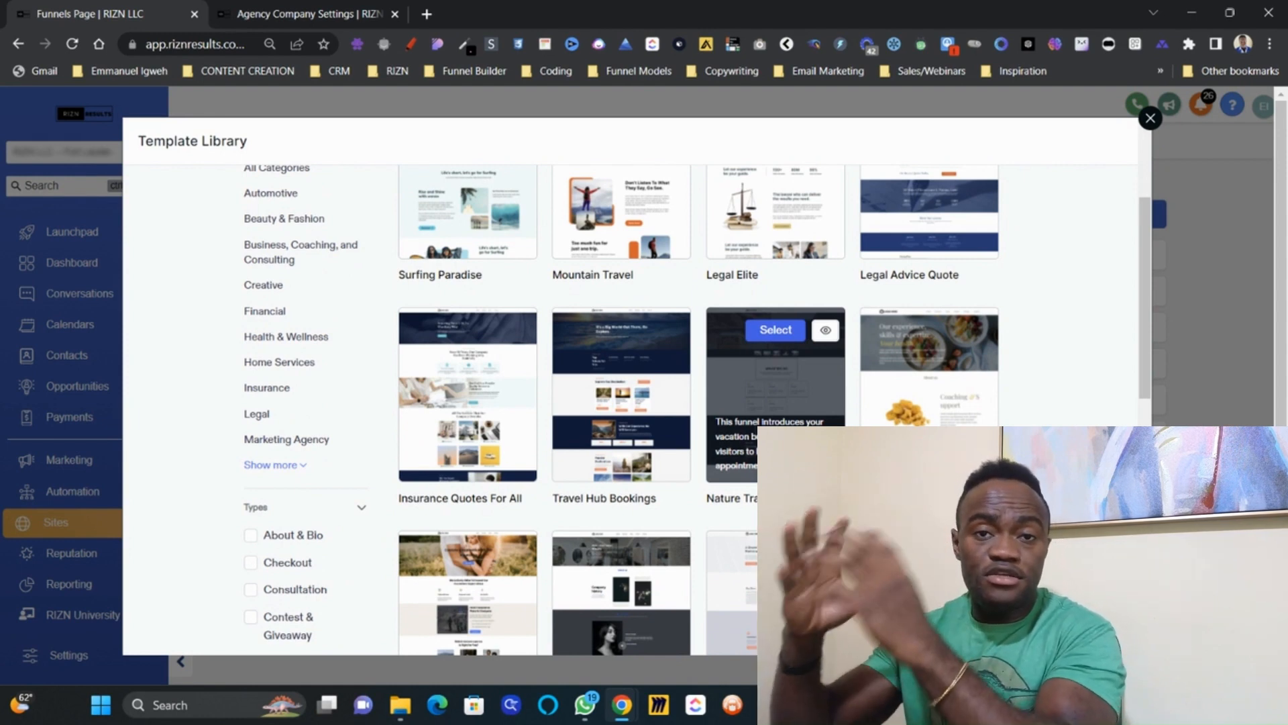
left_click(1151, 119)
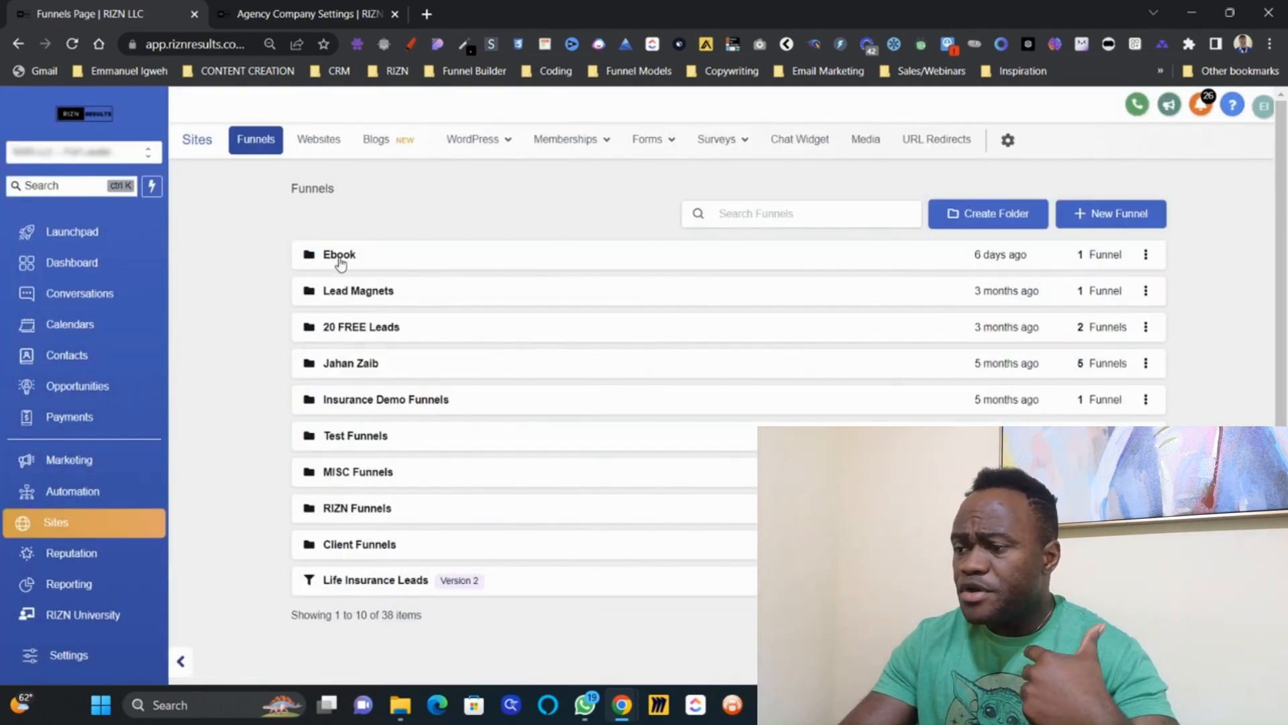
Step: Open the Primary Care Practices Ebook funnel from the Ebook folder and view its Opt In Page step
left_click(340, 257)
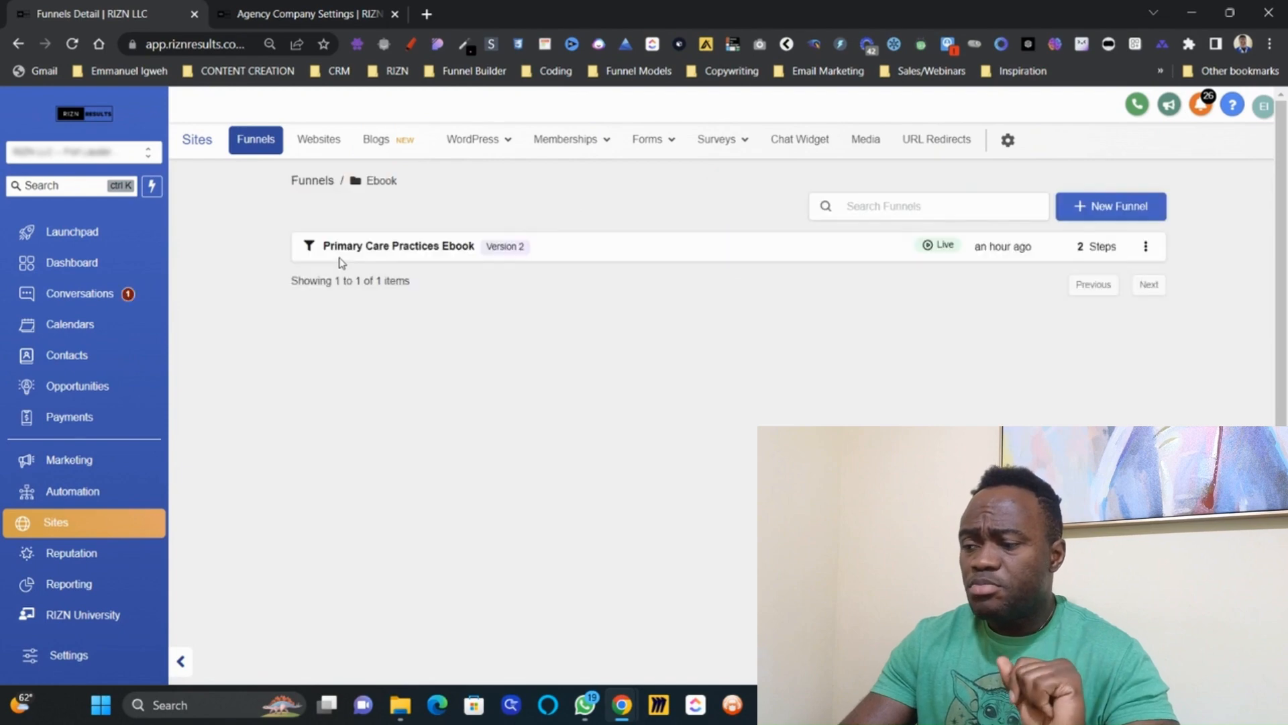
left_click(352, 252)
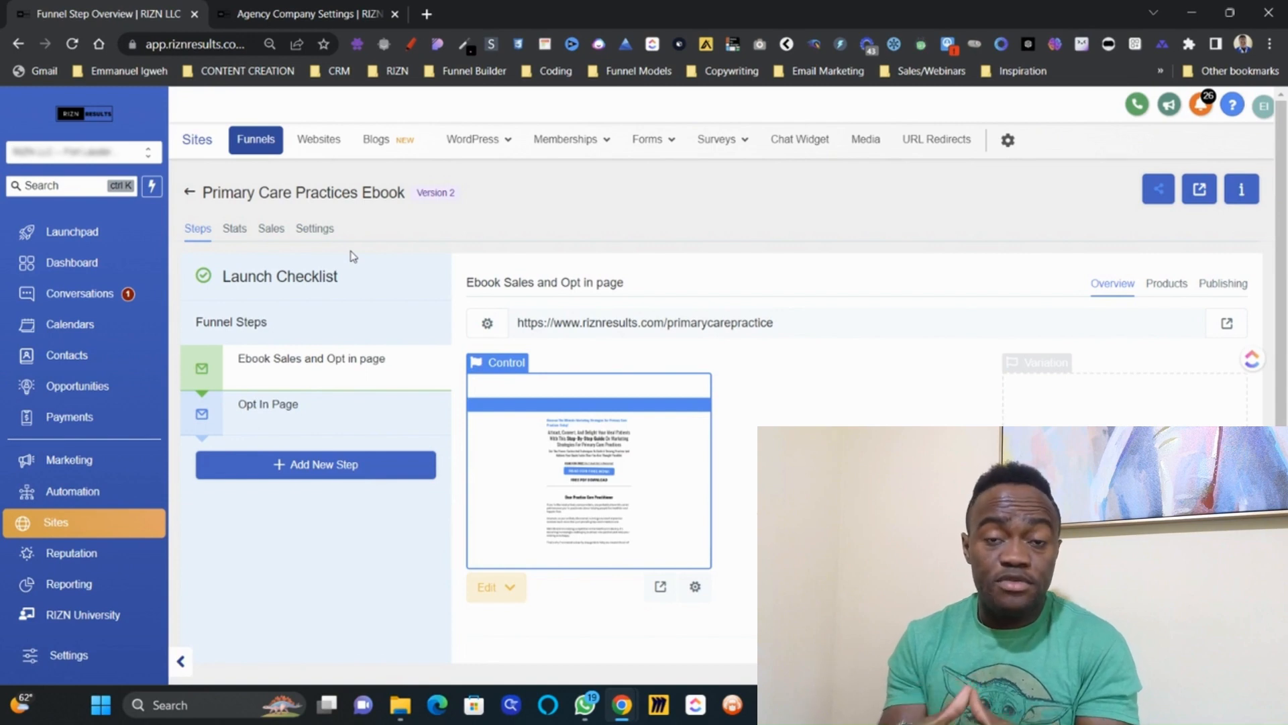
left_click(298, 412)
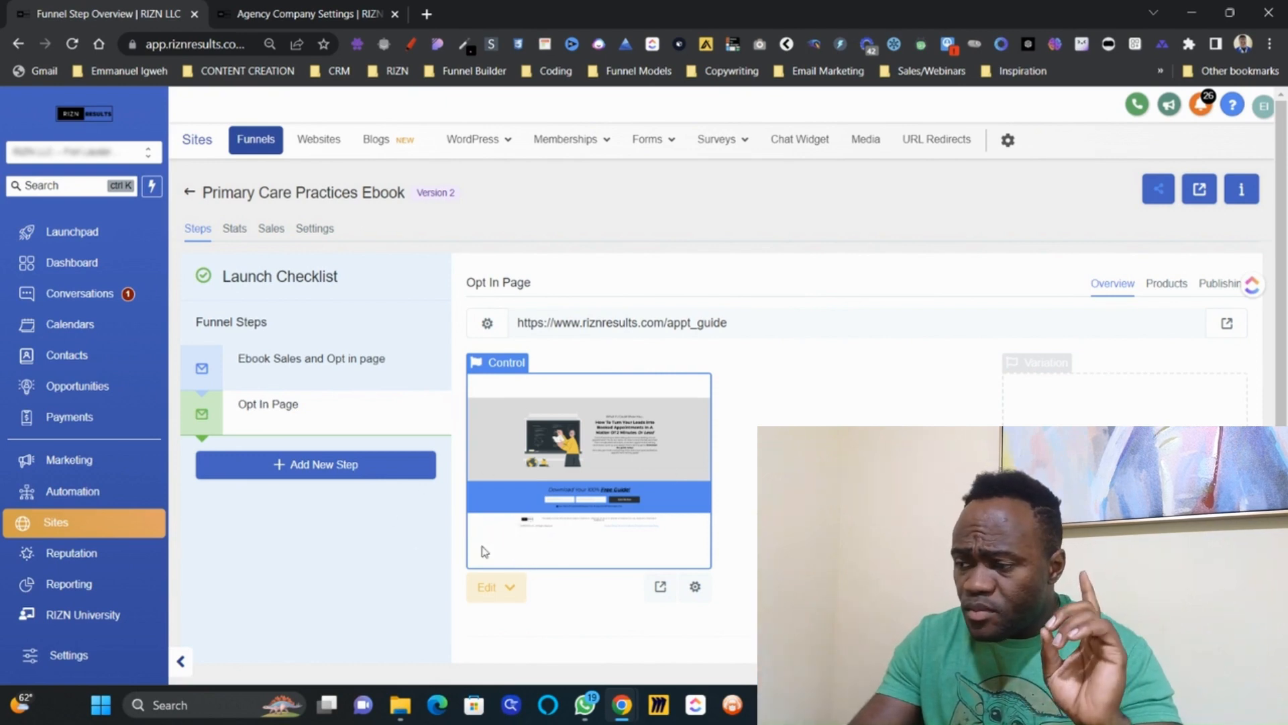
Step: Open the funnel's sharing dialog, select its share link, and close the dialog
left_click(1158, 187)
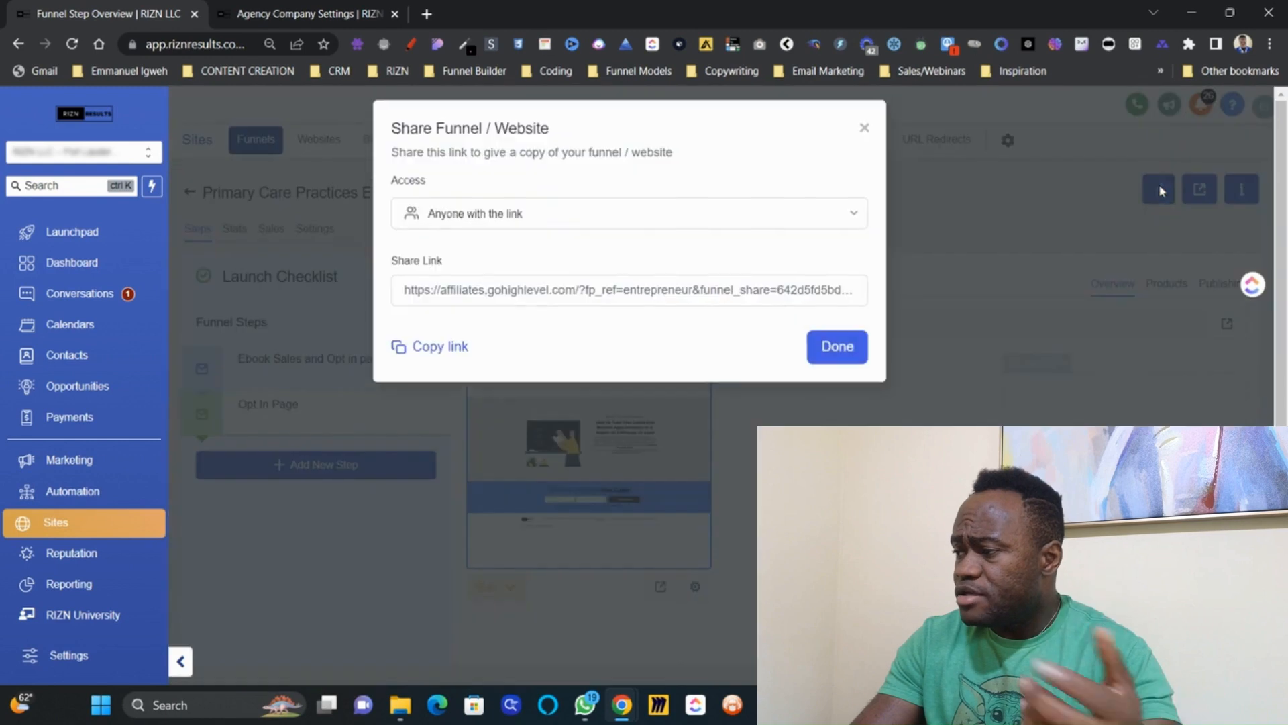
left_click(470, 296)
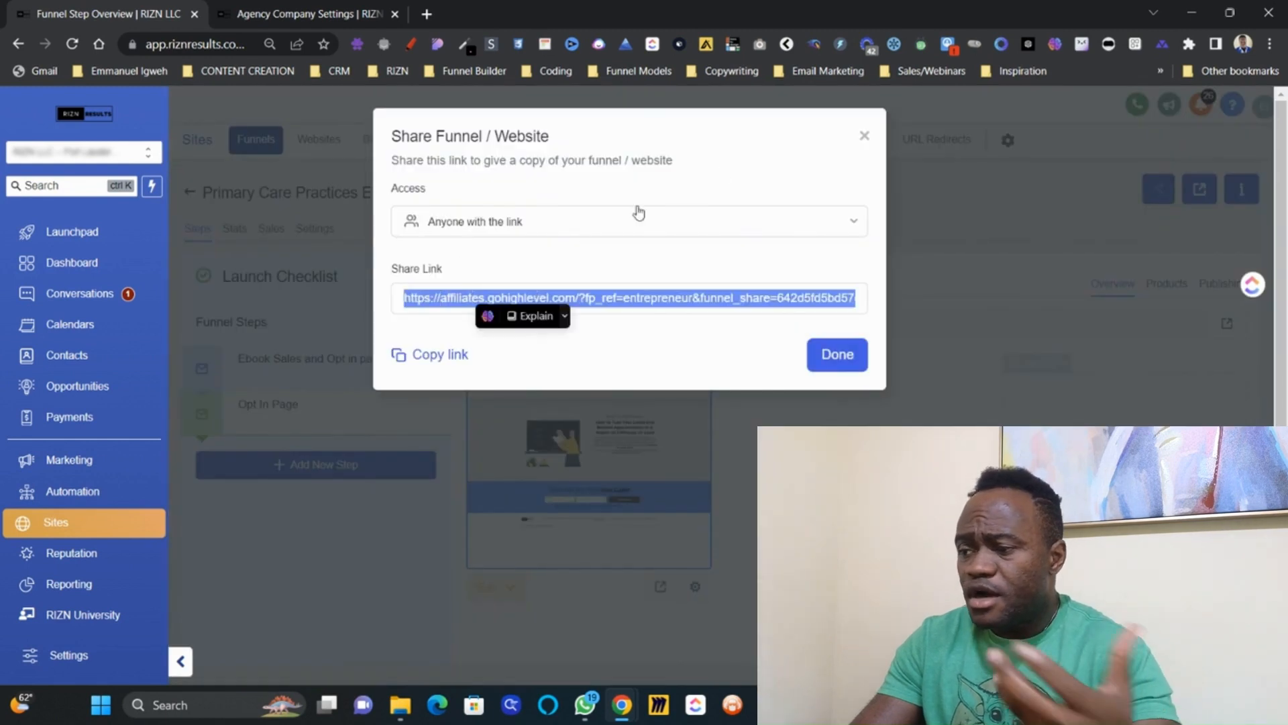
left_click(864, 136)
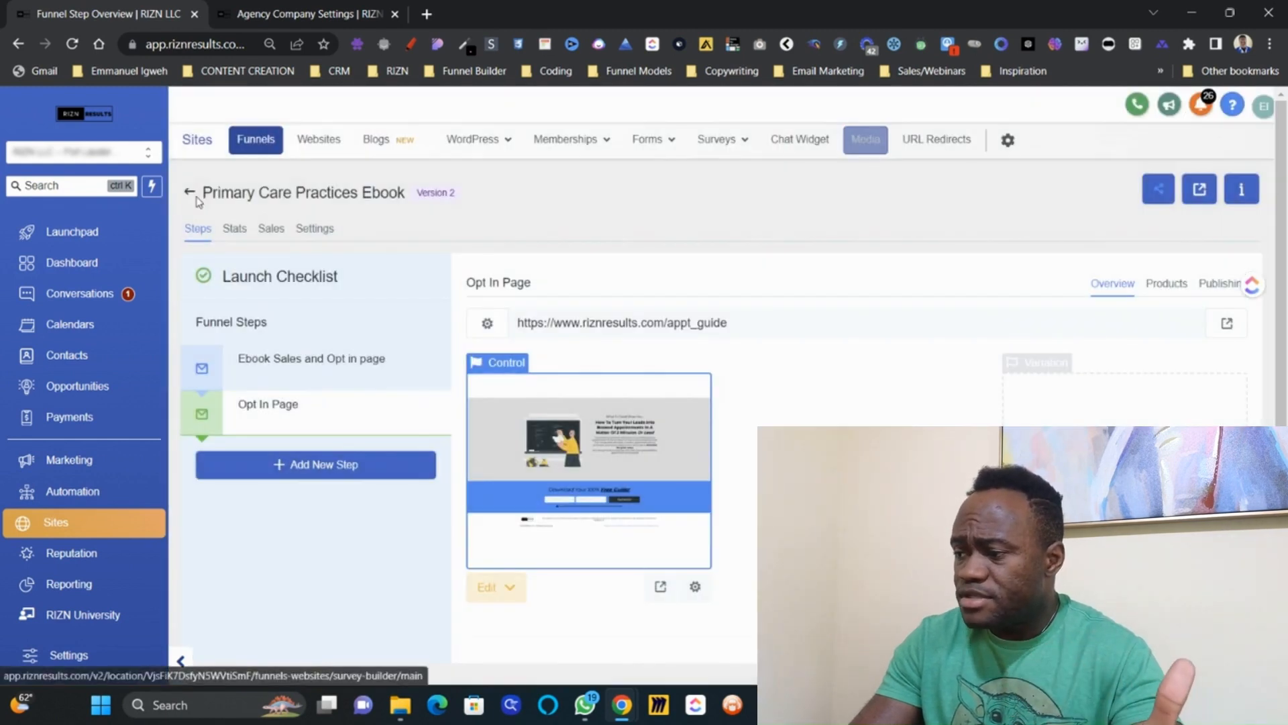
Step: Return to the Ebook folder and show the available actions for the Primary Care Practices Ebook funnel
left_click(191, 194)
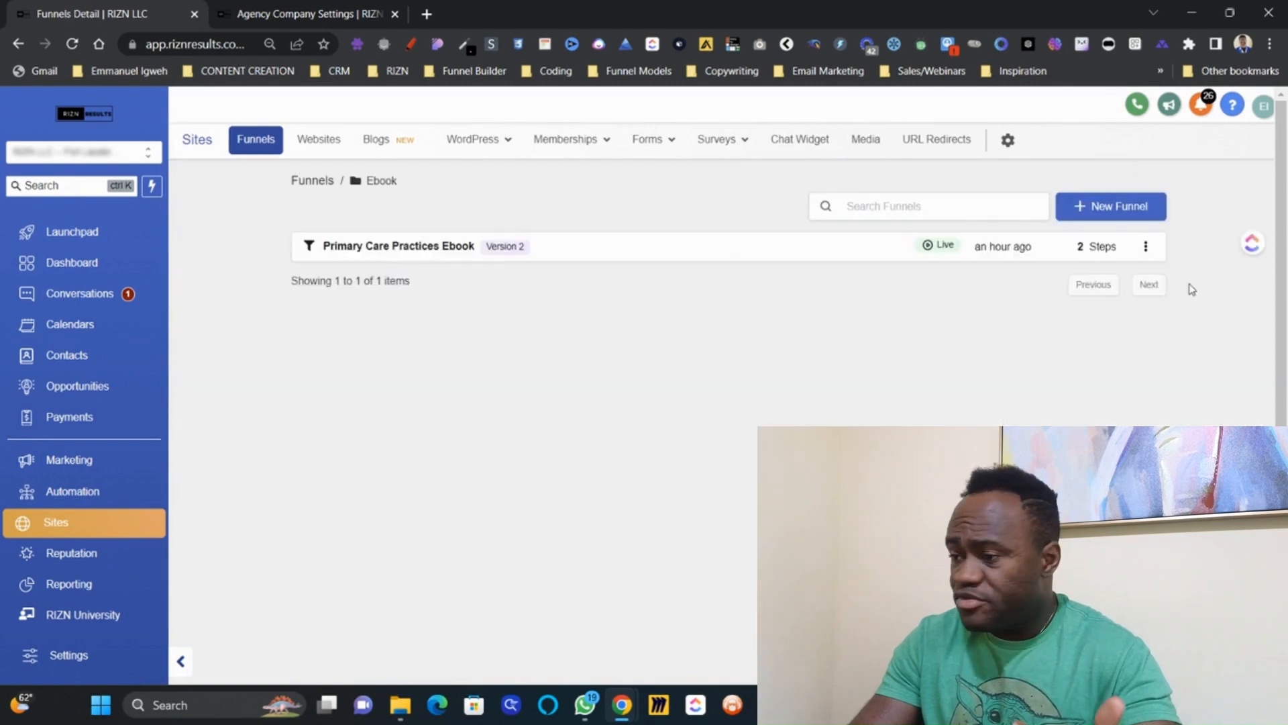
left_click(1146, 246)
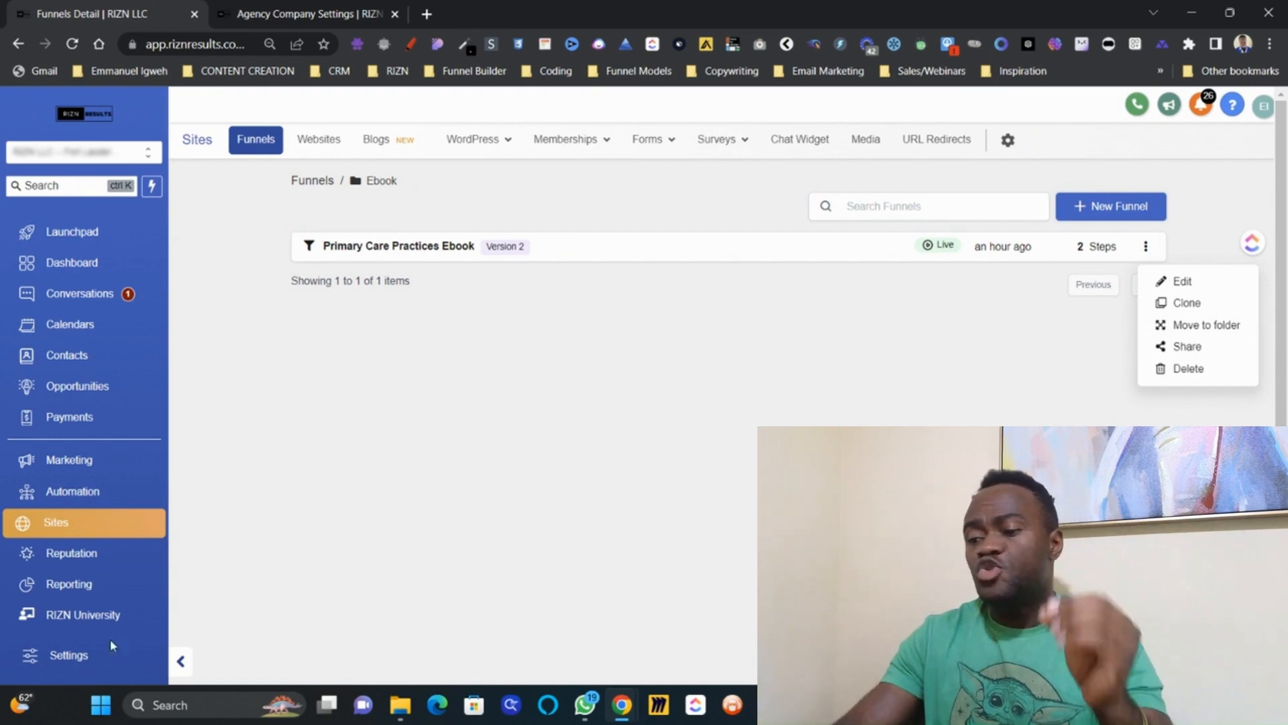
scroll(8, 612, "down", 3)
scroll(8, 612, "down", 1)
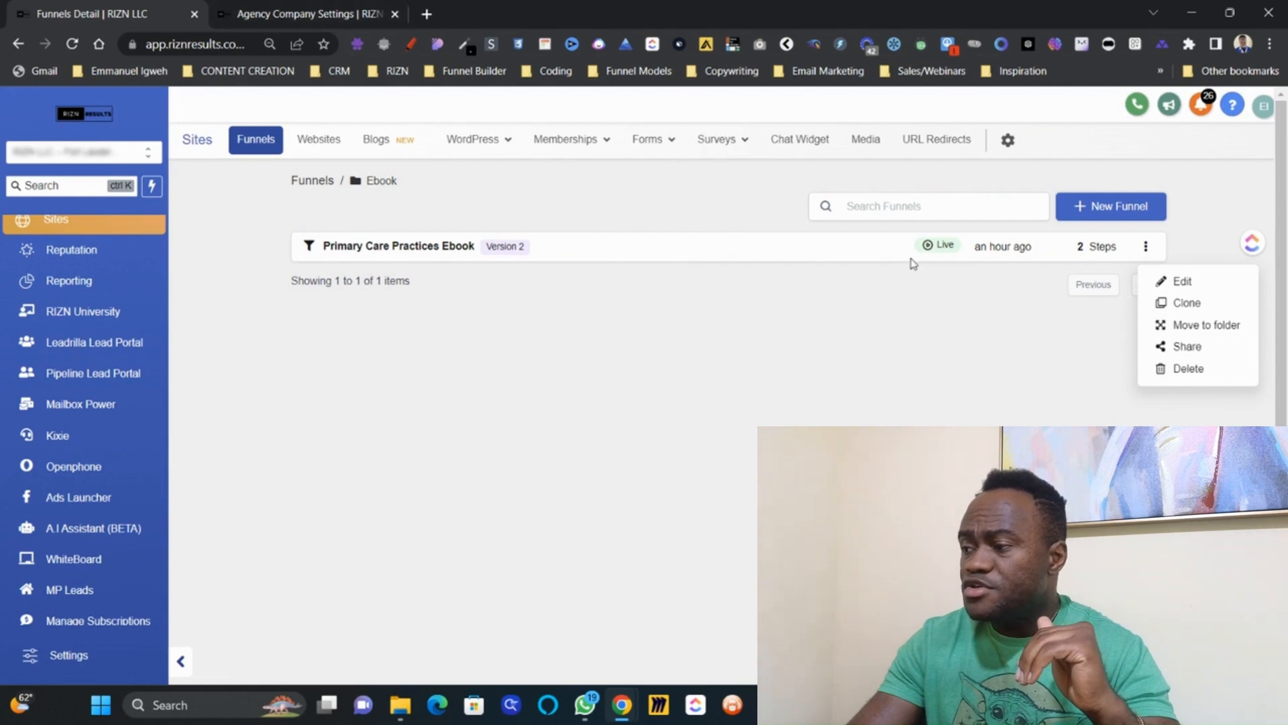
Step: Switch to the agency company settings and examine the Template Library option for making templates visible to clients
left_click(339, 10)
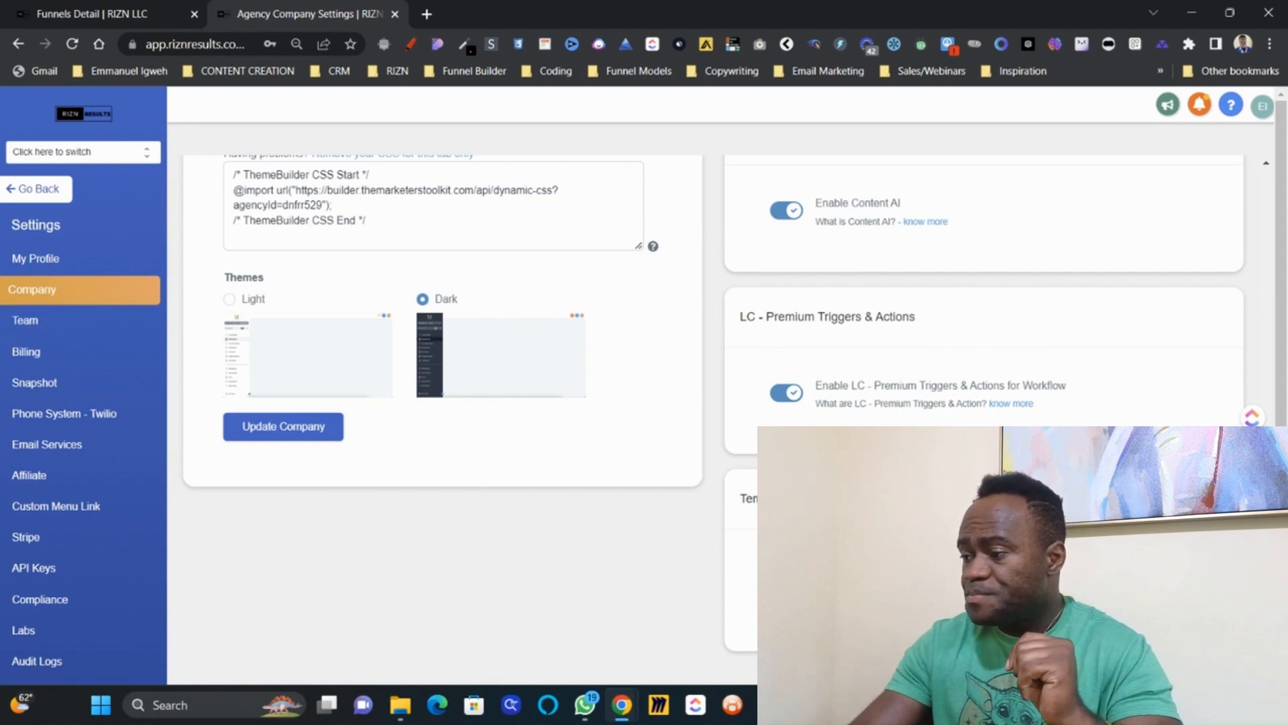
scroll(792, 497, "up", 1)
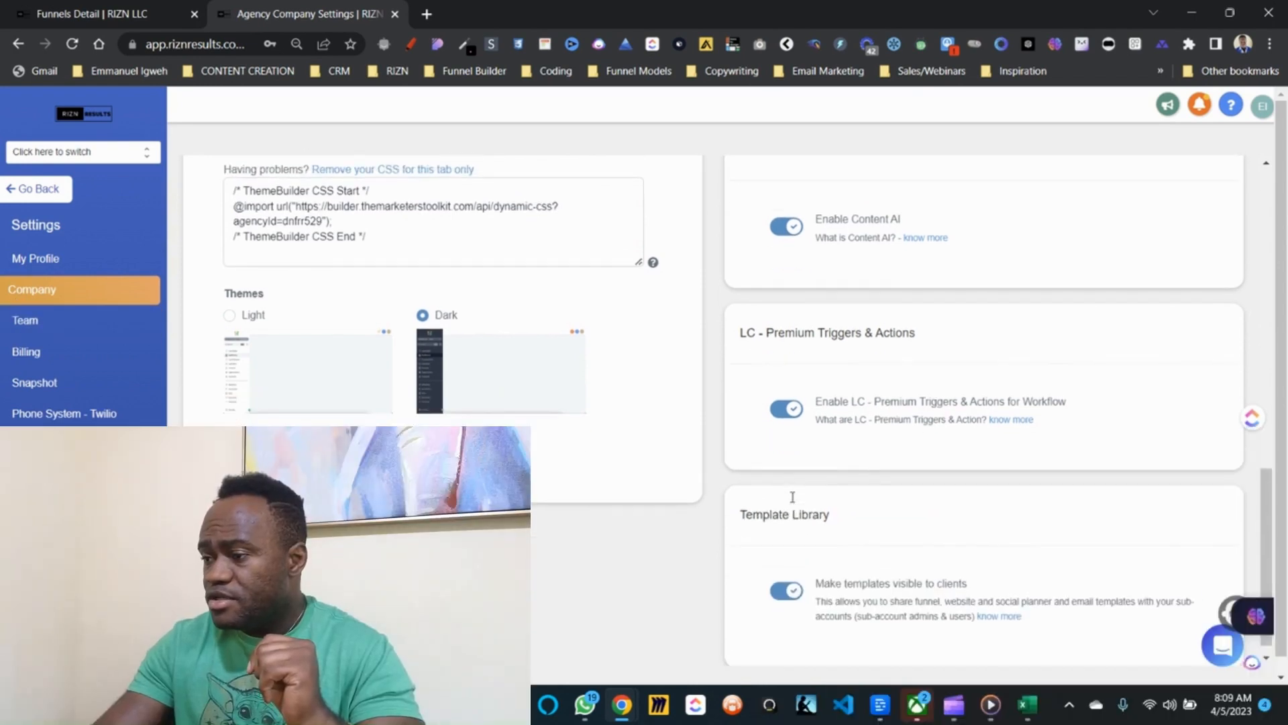
scroll(793, 497, "down", 1)
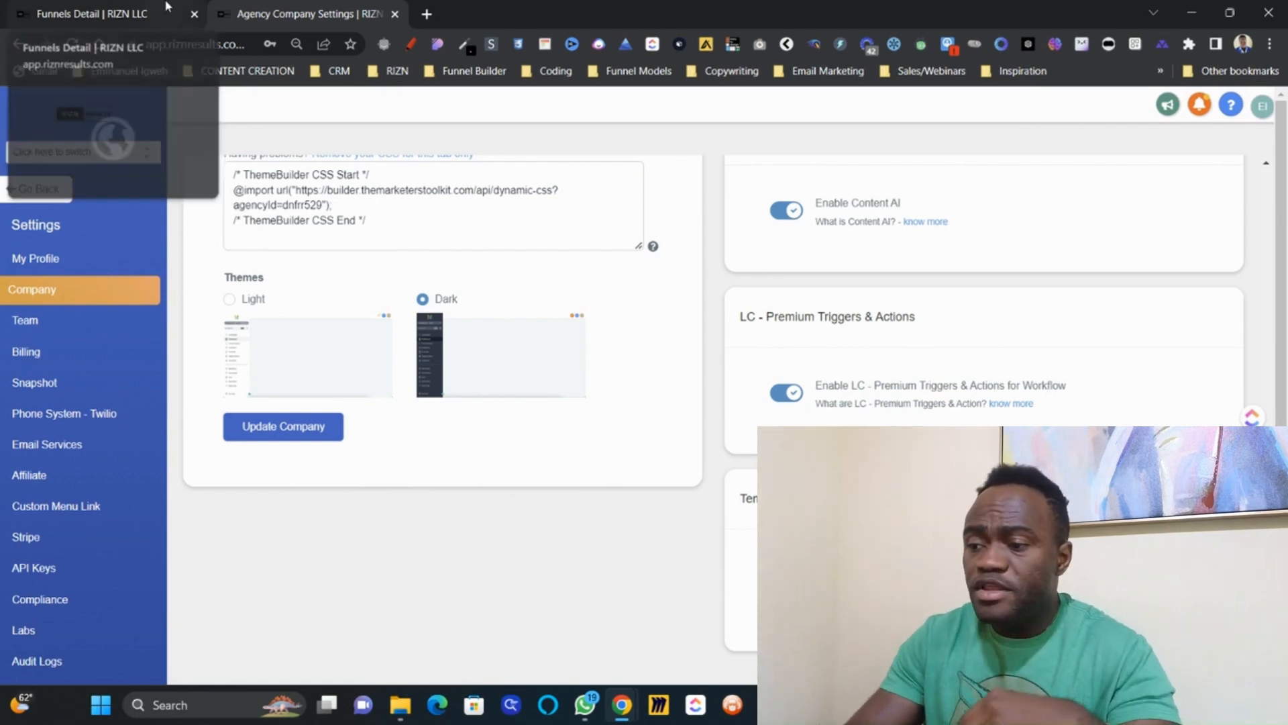
Step: Return to the funnels page, open A.I Assistant (BETA), and dismiss its use-cases tutorial
left_click(96, 8)
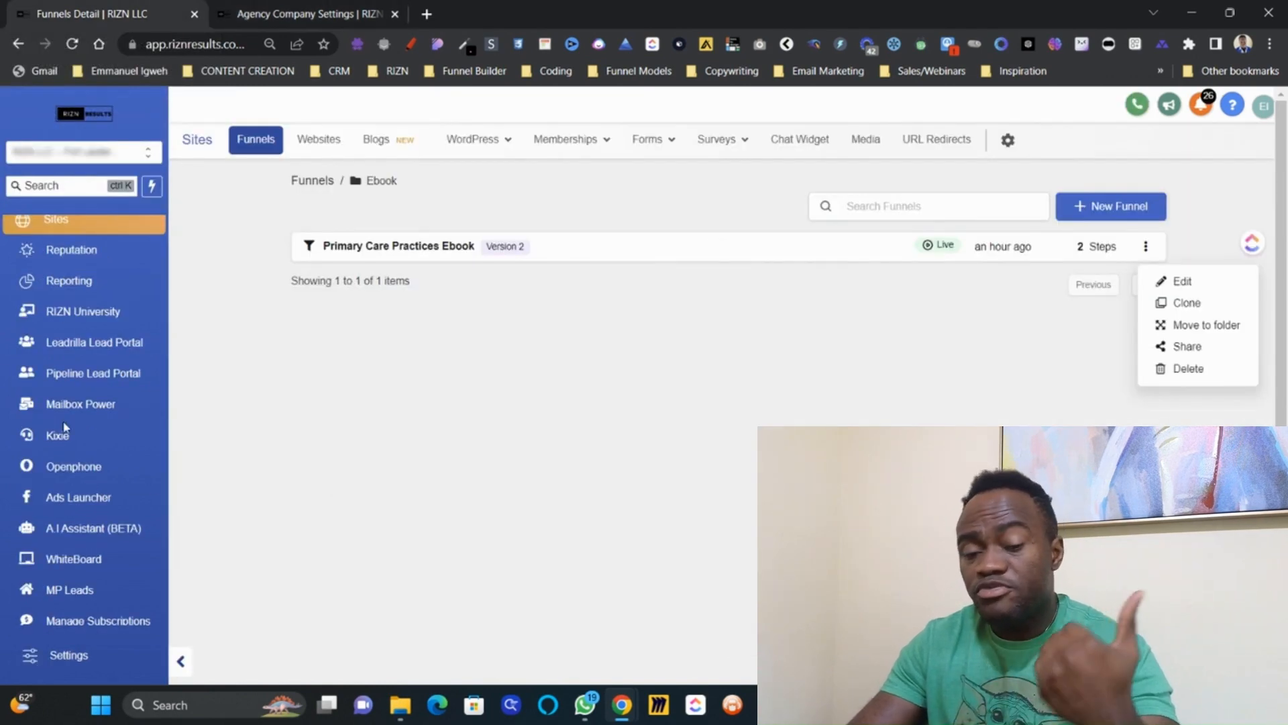
left_click(65, 530)
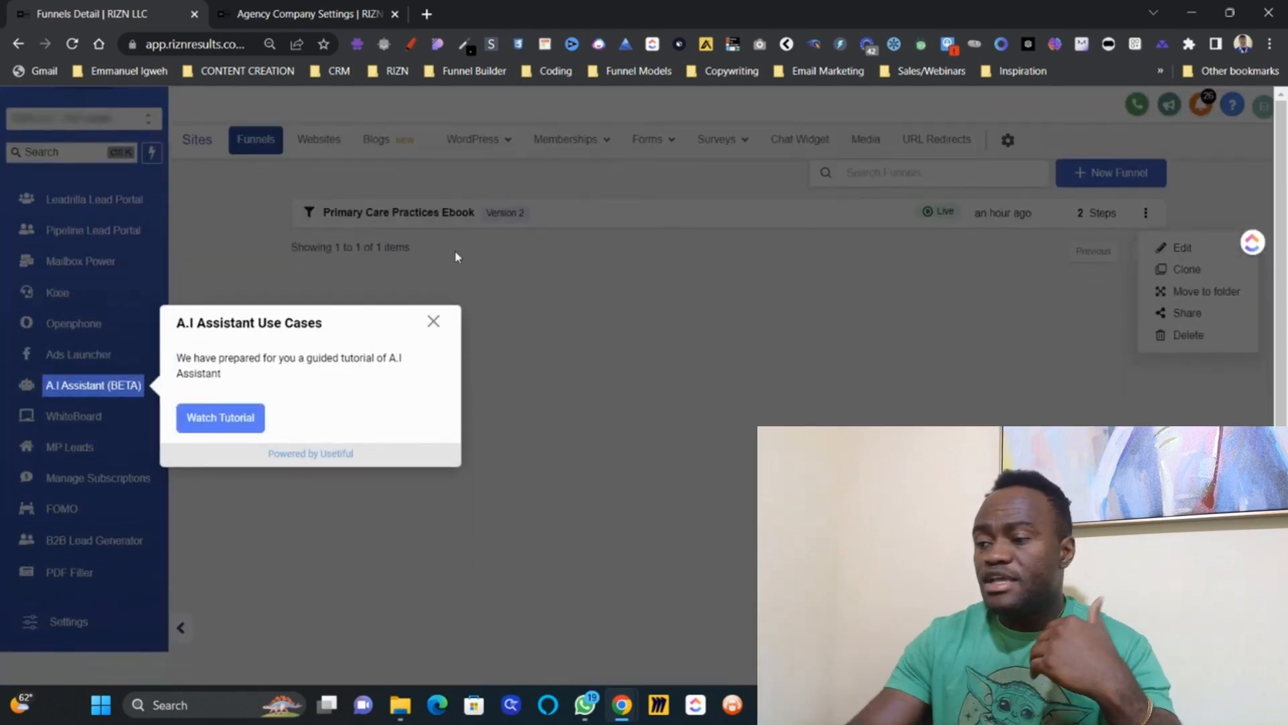
left_click(434, 322)
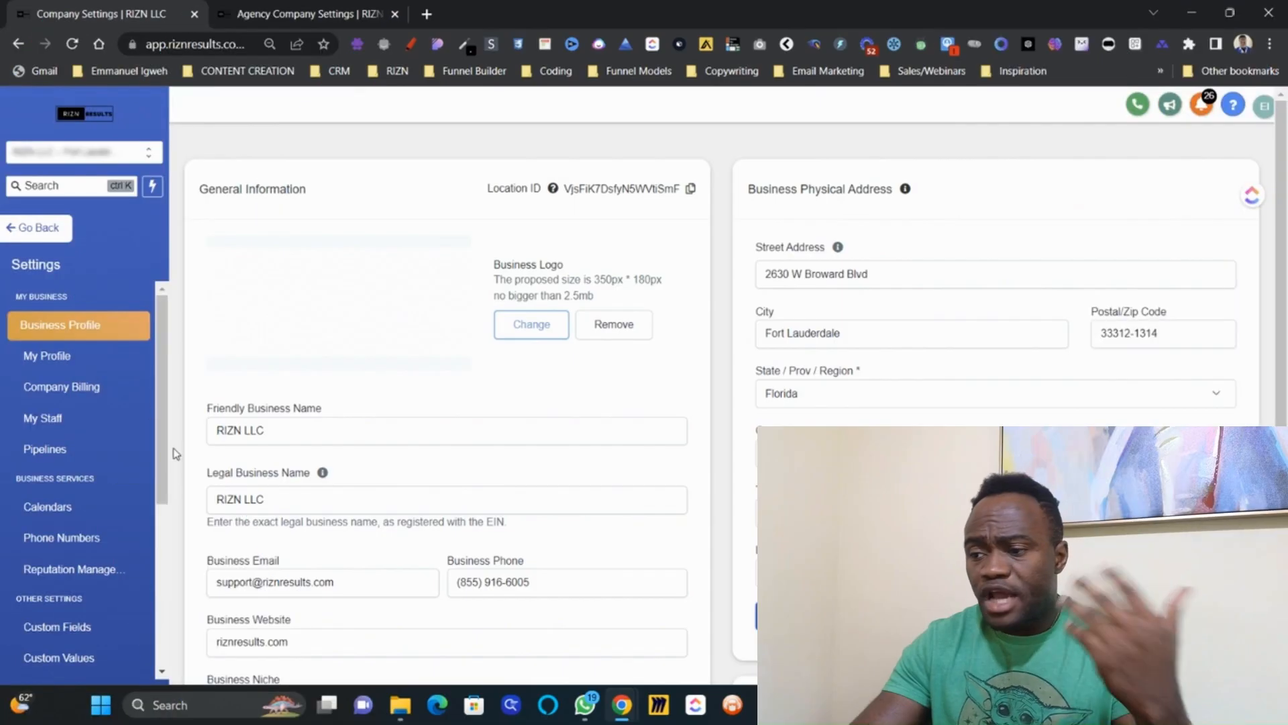
Step: Open the phone number settings and examine the Toll-Free Number Registration form
left_click(81, 549)
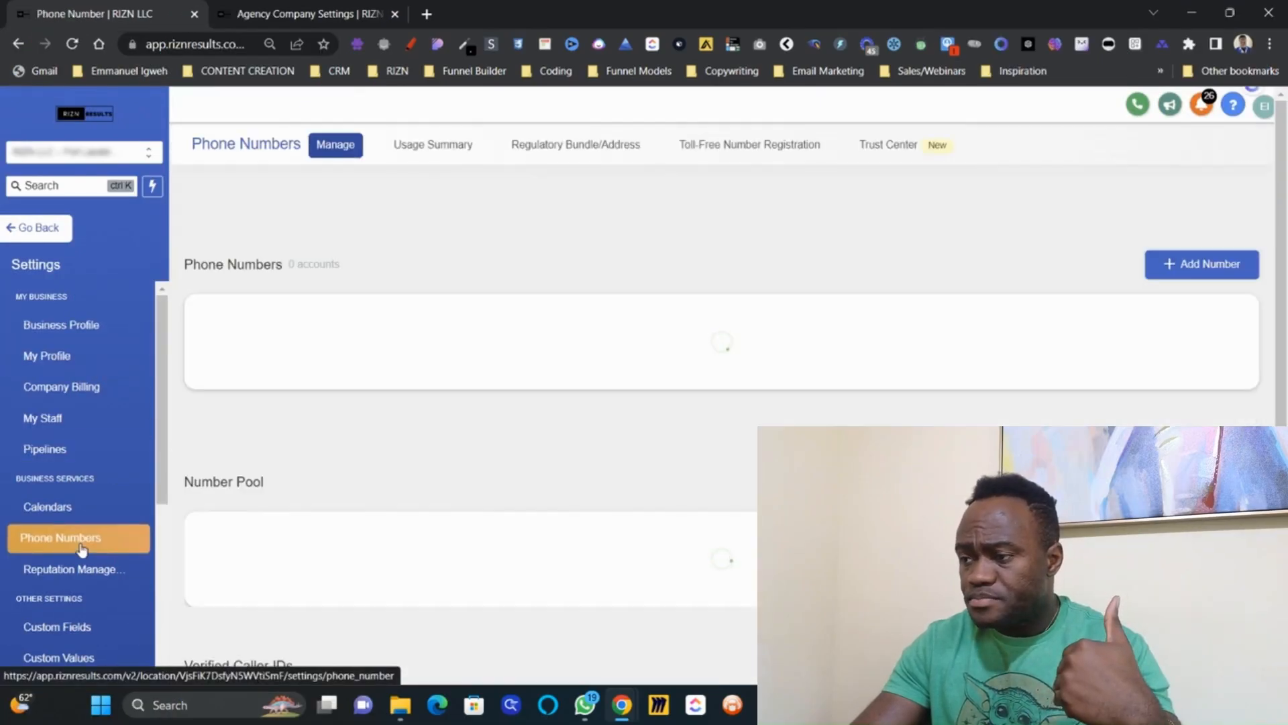
left_click(797, 146)
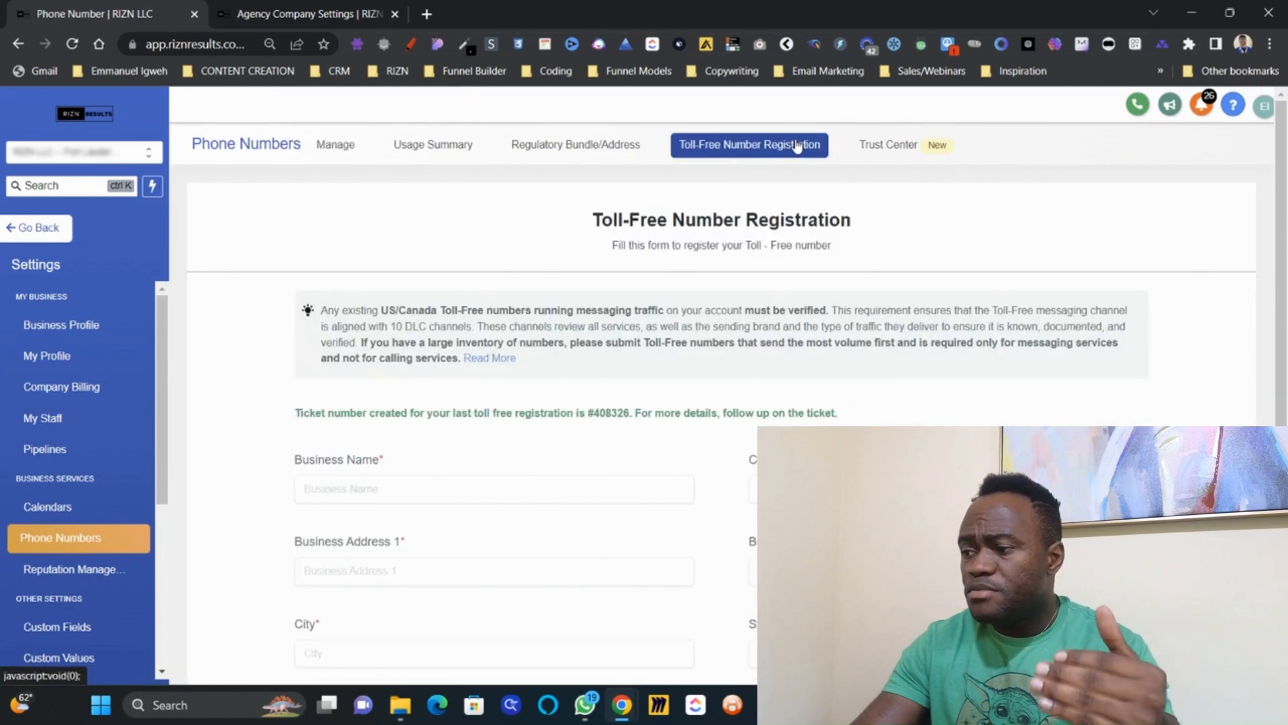
scroll(675, 323, "down", 3)
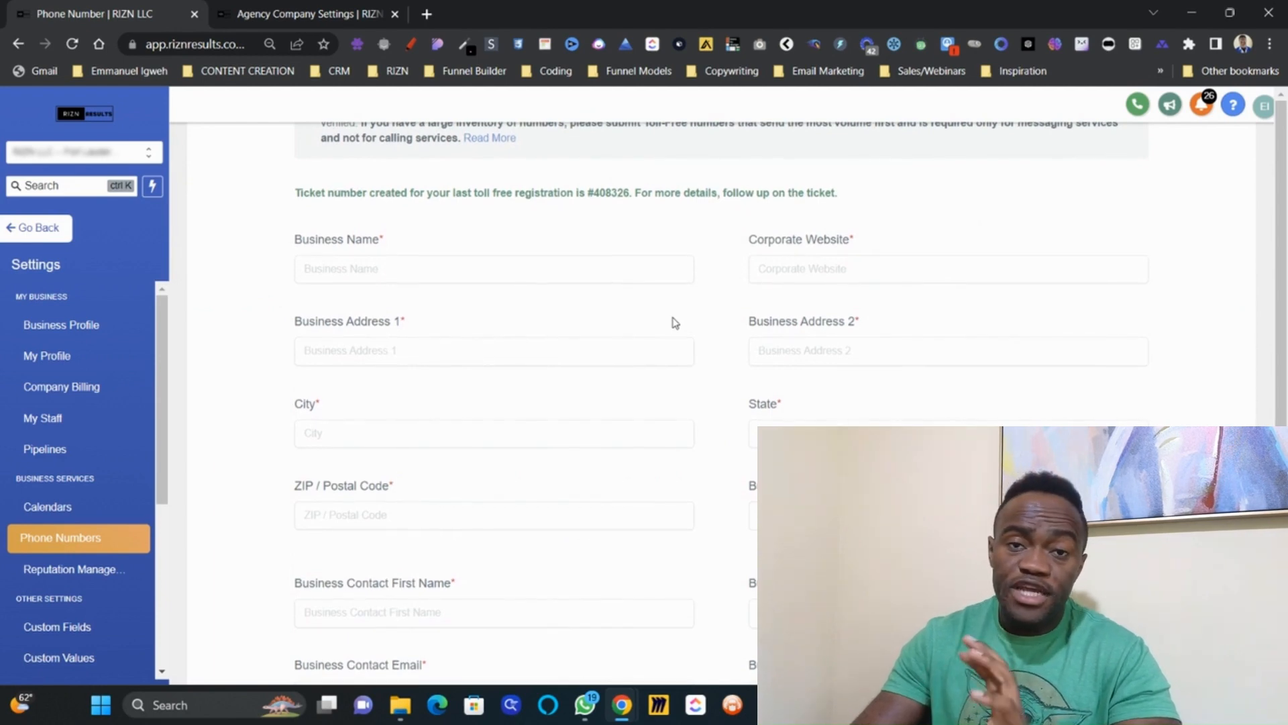
scroll(675, 323, "up", 3)
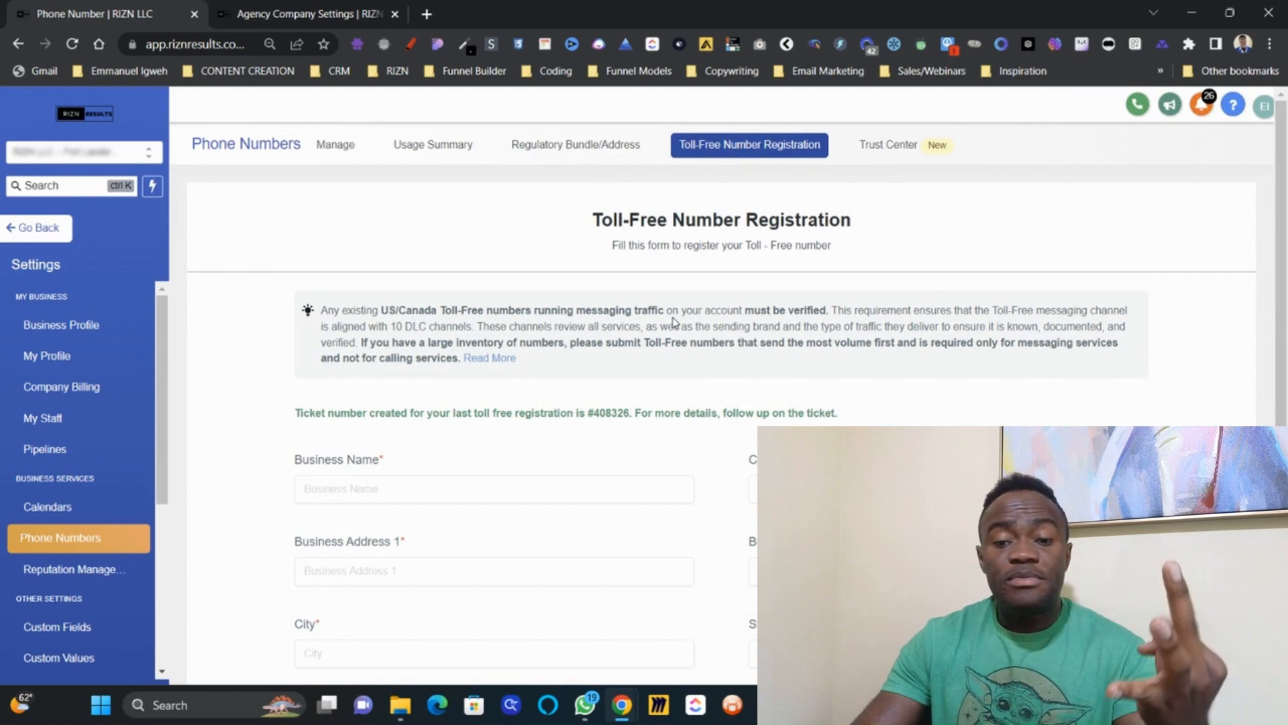
Step: Examine the Trust Center's business profile, A2P registration and SHAKEN/STIR trusted calling options
left_click(893, 155)
scroll(720, 305, "down", 2)
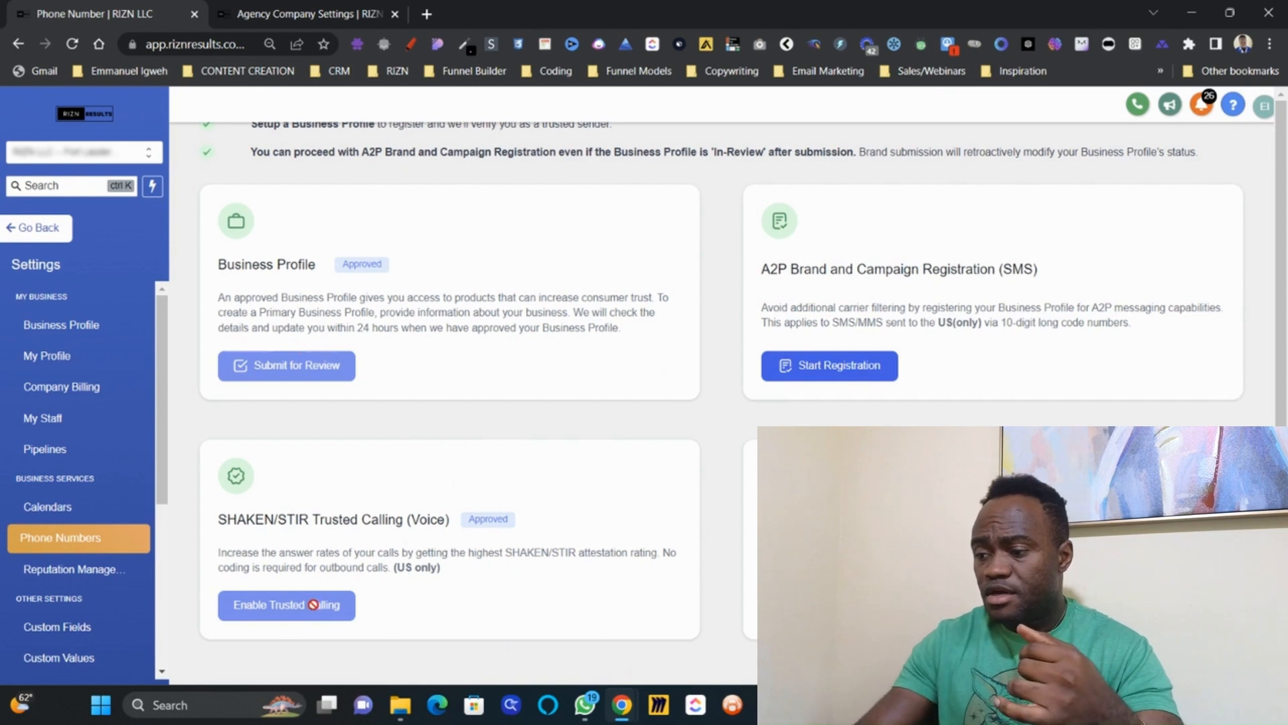
scroll(561, 569, "up", 2)
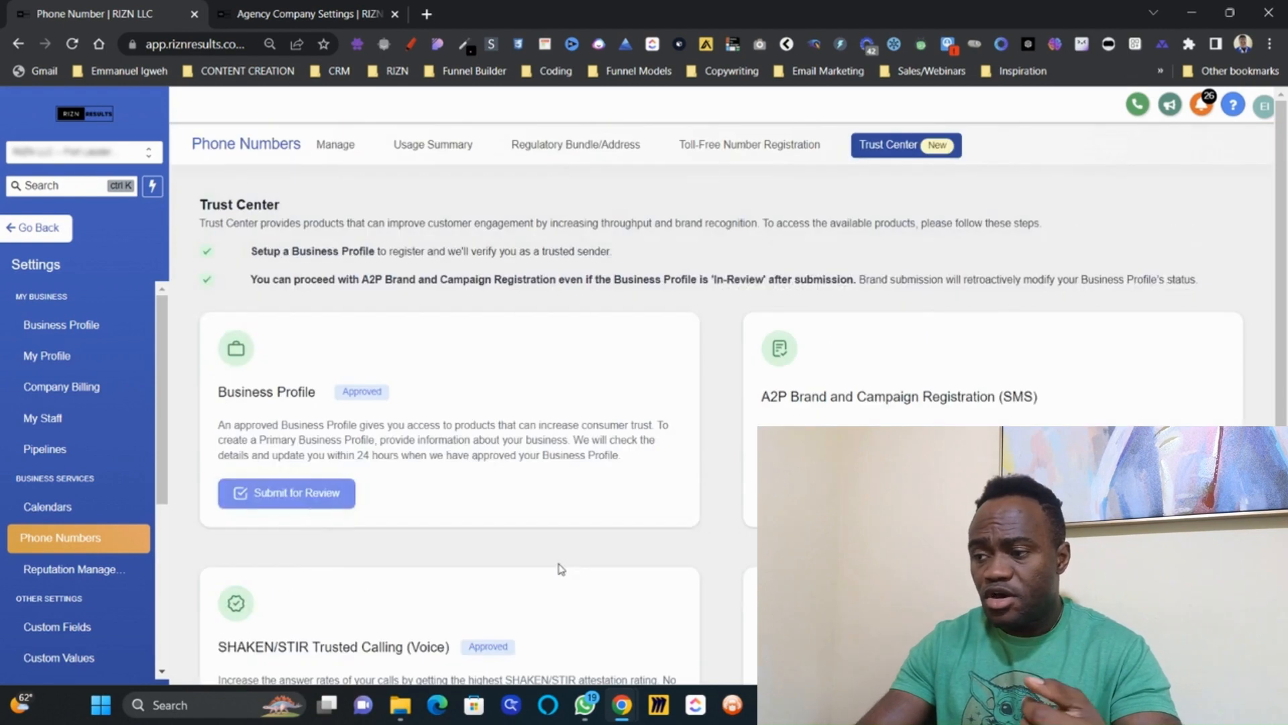
Step: Review the account's managed phone numbers and the other available settings categories
left_click(337, 149)
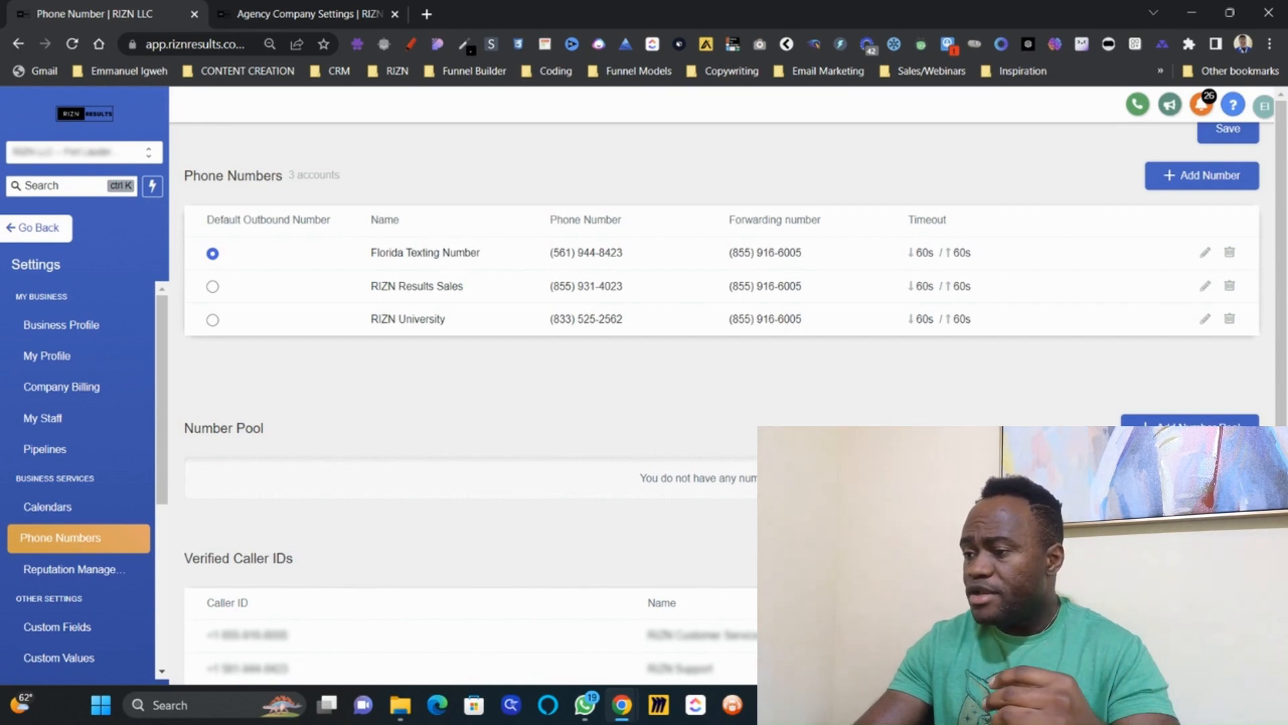
scroll(722, 403, "up", 1)
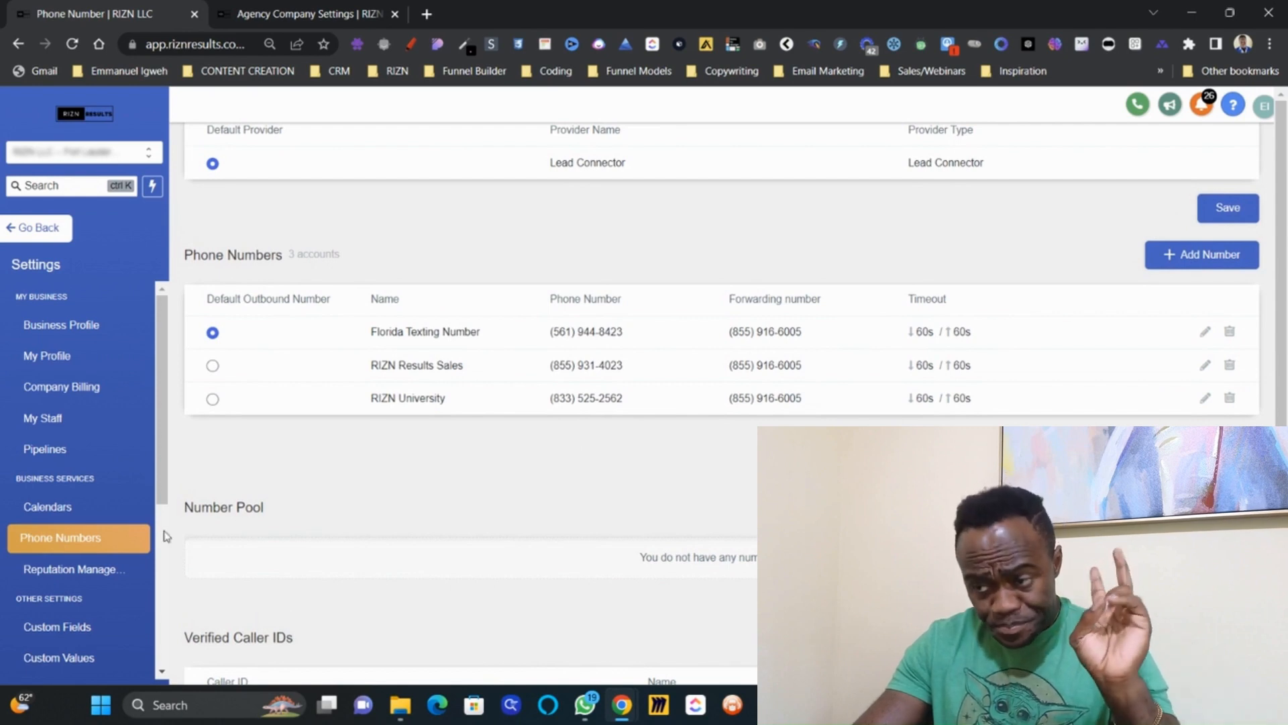
scroll(52, 581, "down", 1)
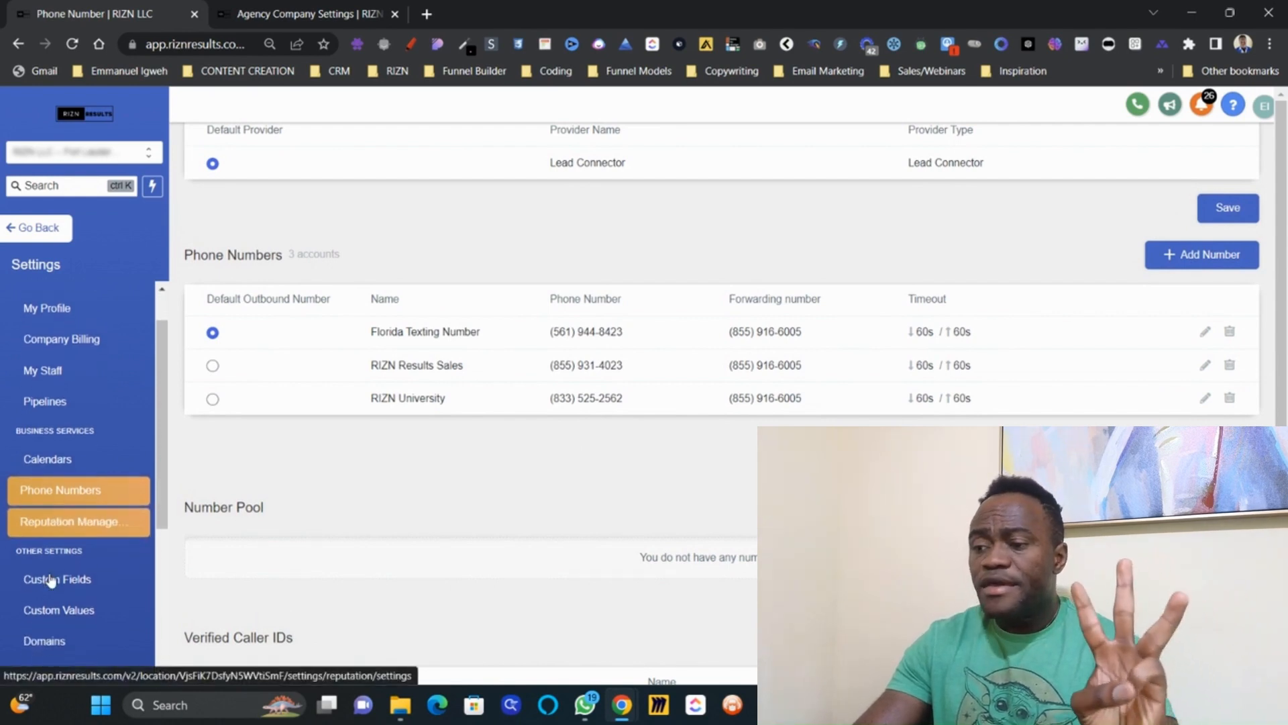
scroll(51, 581, "down", 1)
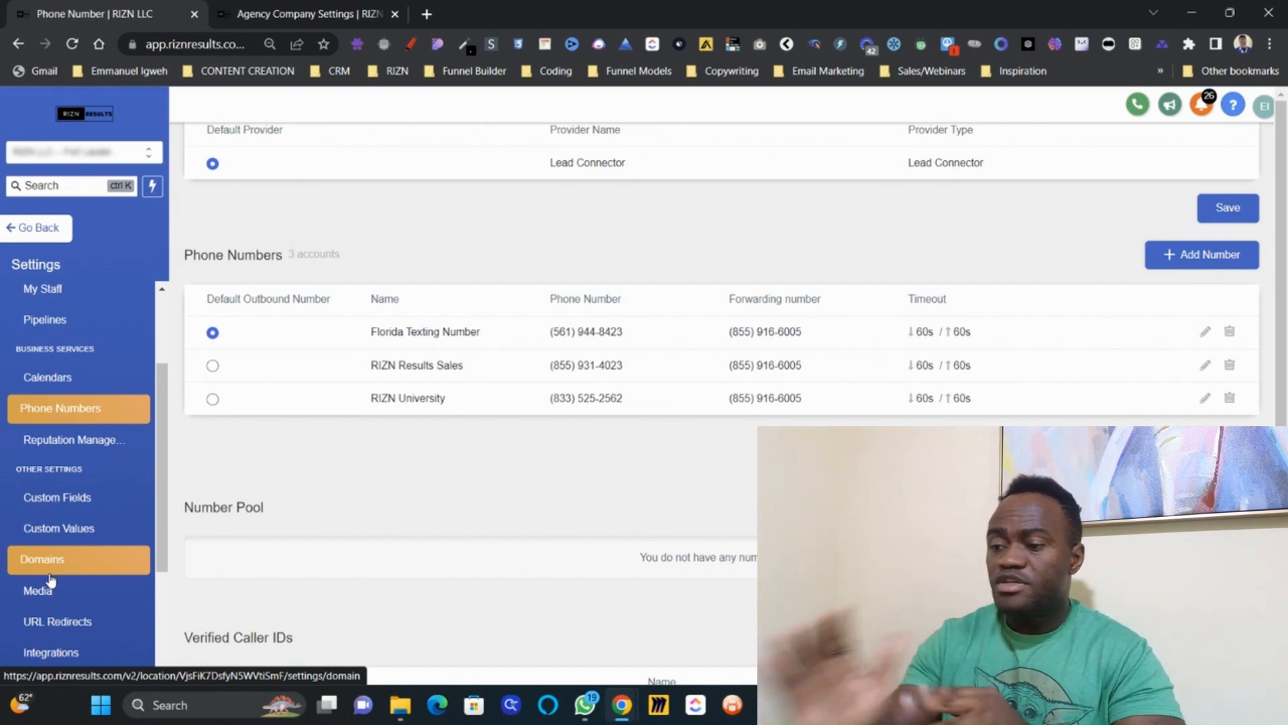
Step: Leave the settings and create a new automation workflow with the Start from scratch option
left_click(31, 235)
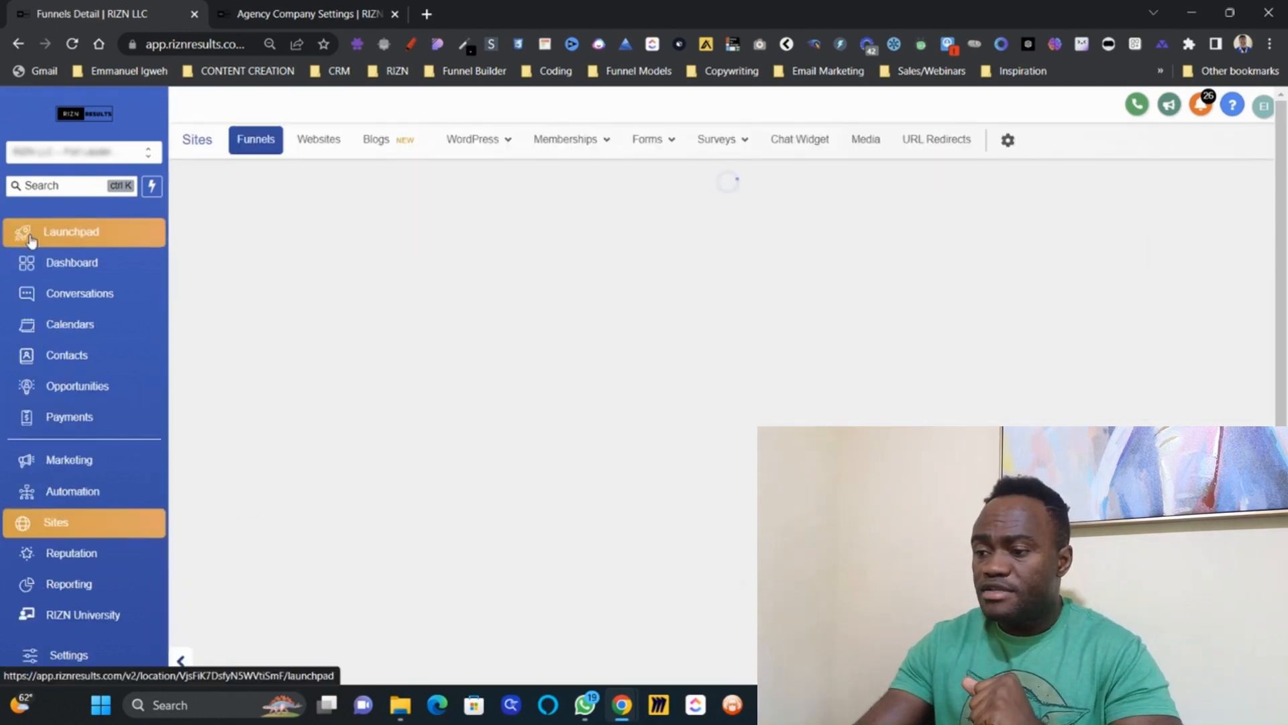
left_click(81, 495)
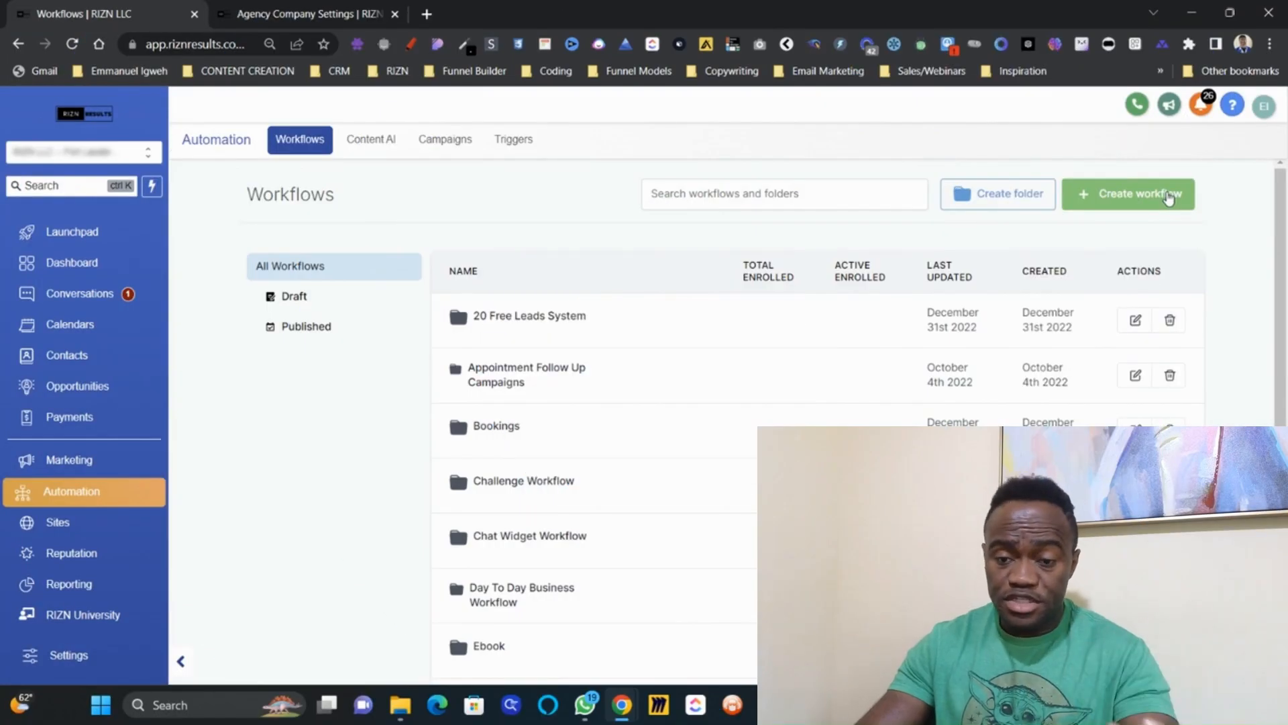
left_click(1169, 196)
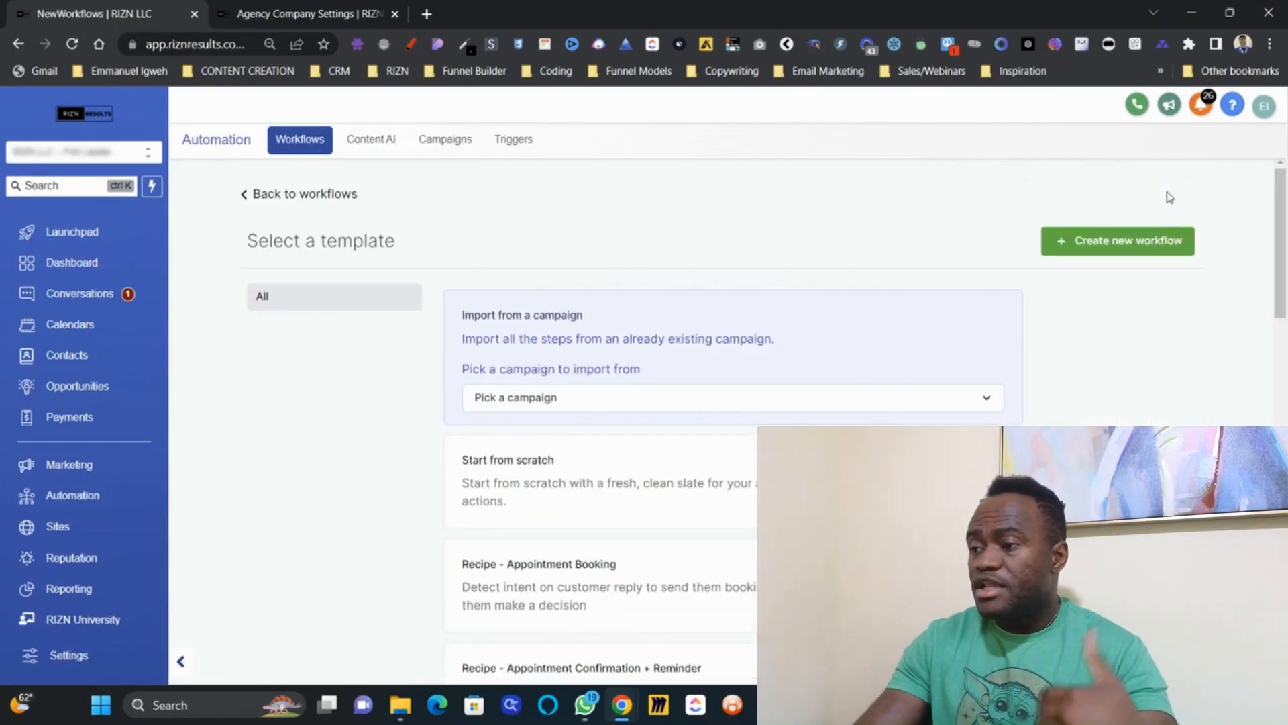
left_click(666, 469)
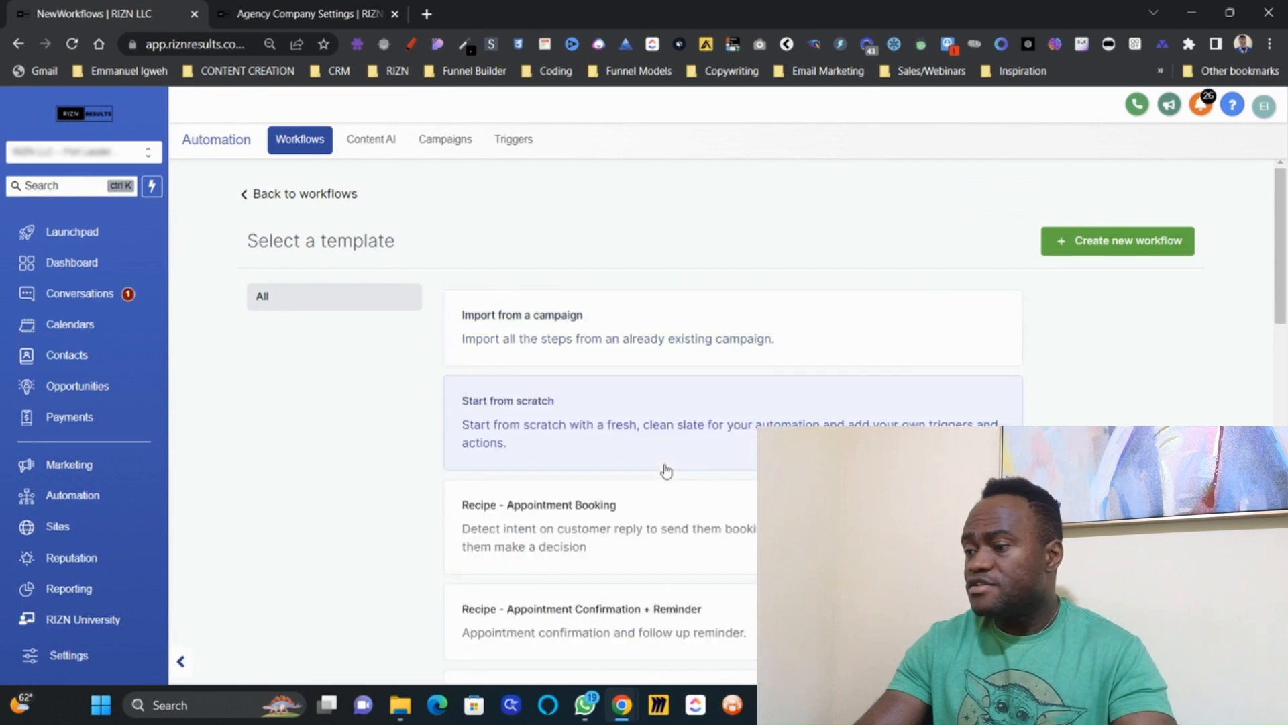
left_click(1164, 239)
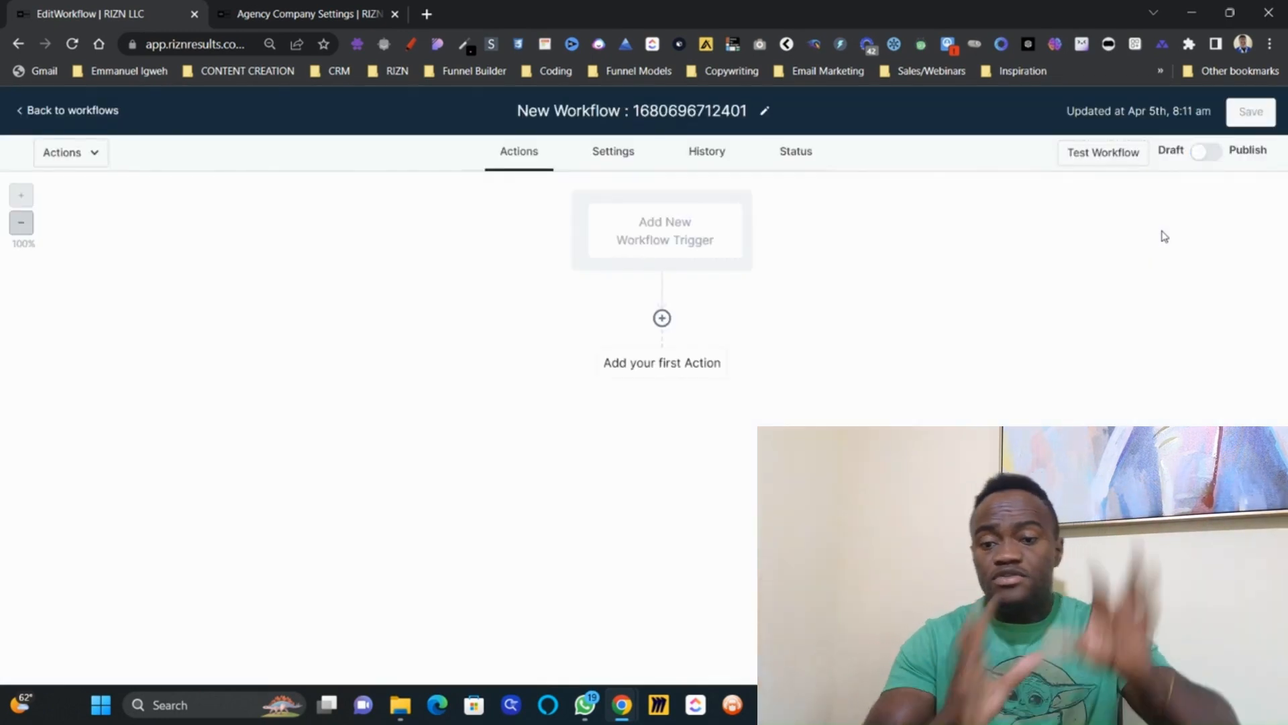
Step: Search the workflow triggers for "contac" and return to the workflows list
left_click(654, 224)
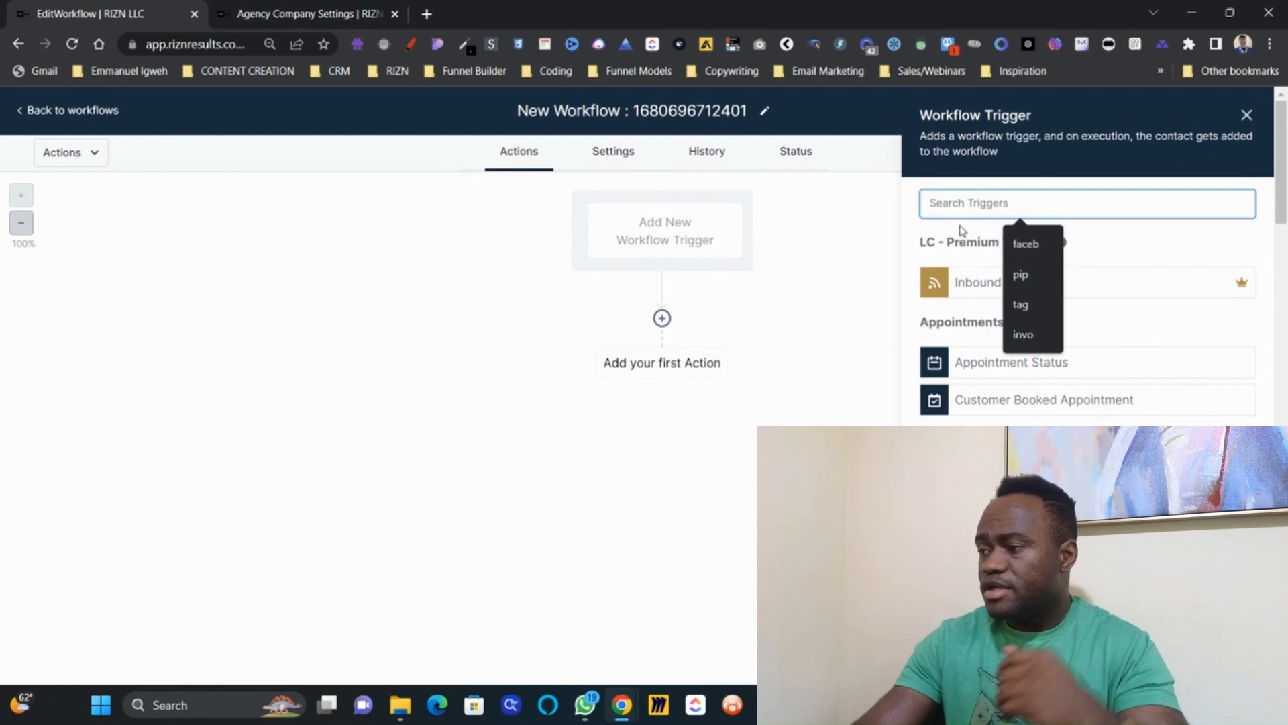
type("cont")
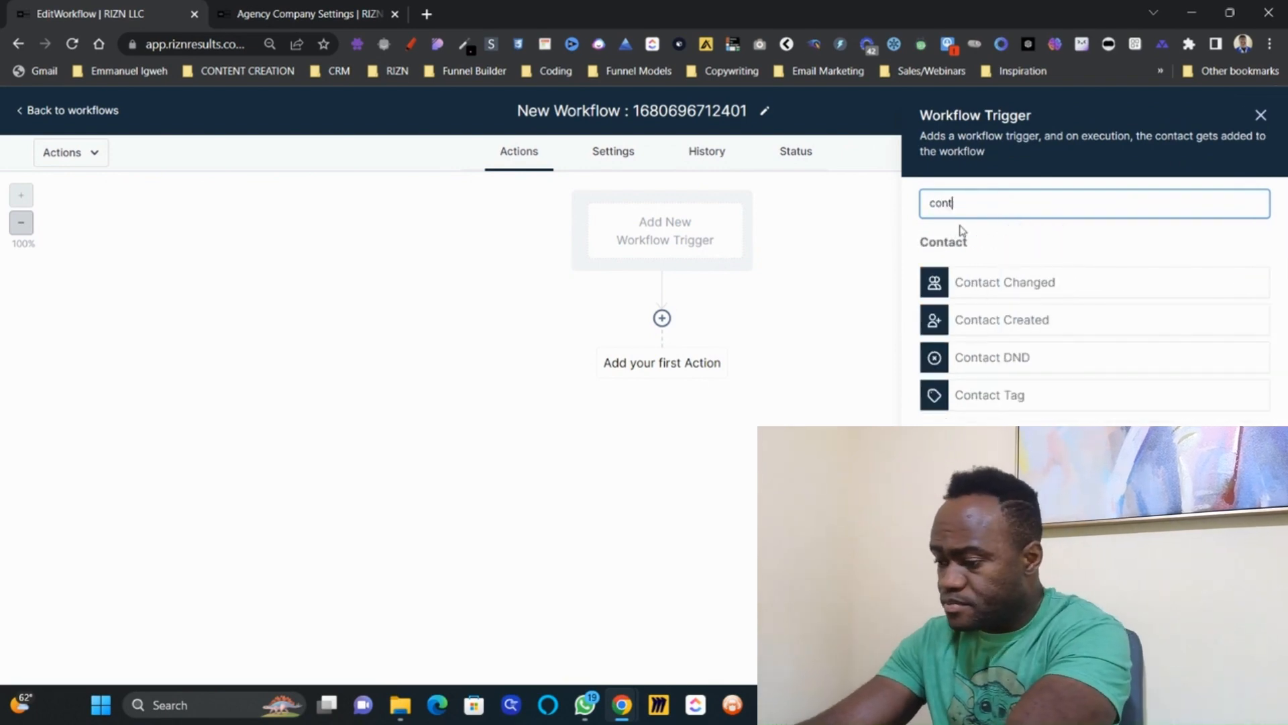
type("ac")
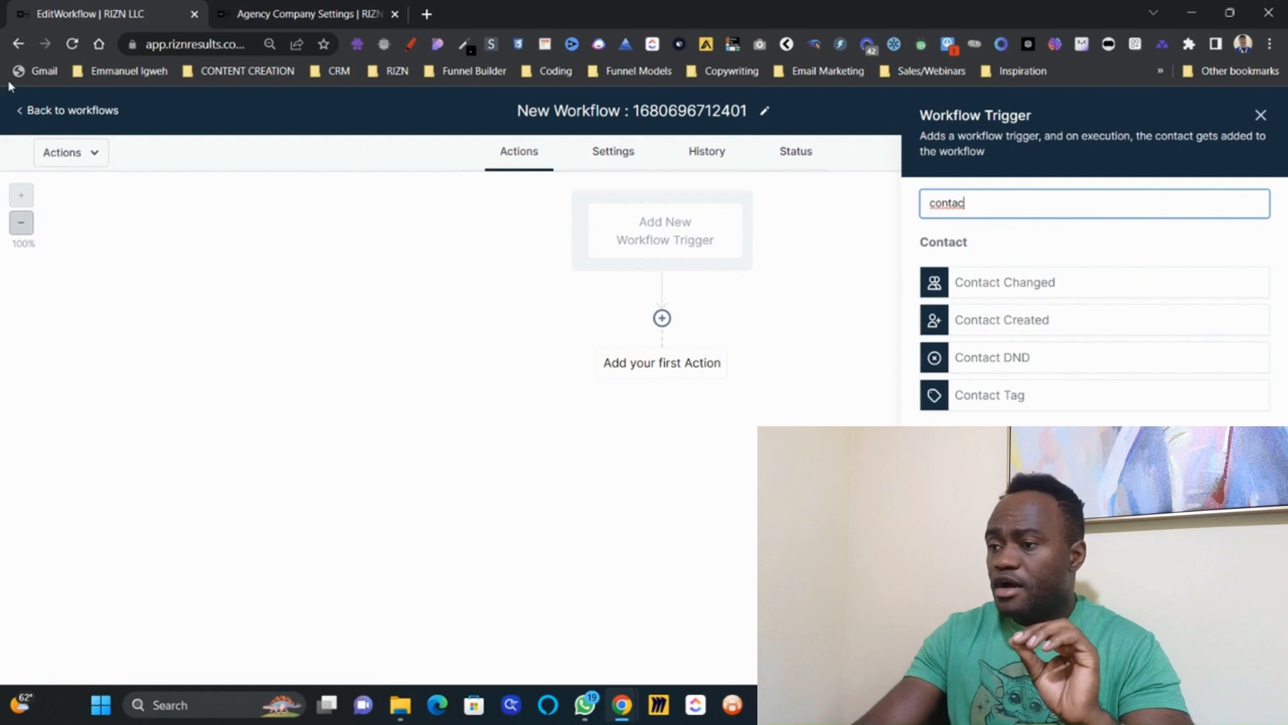
left_click(60, 111)
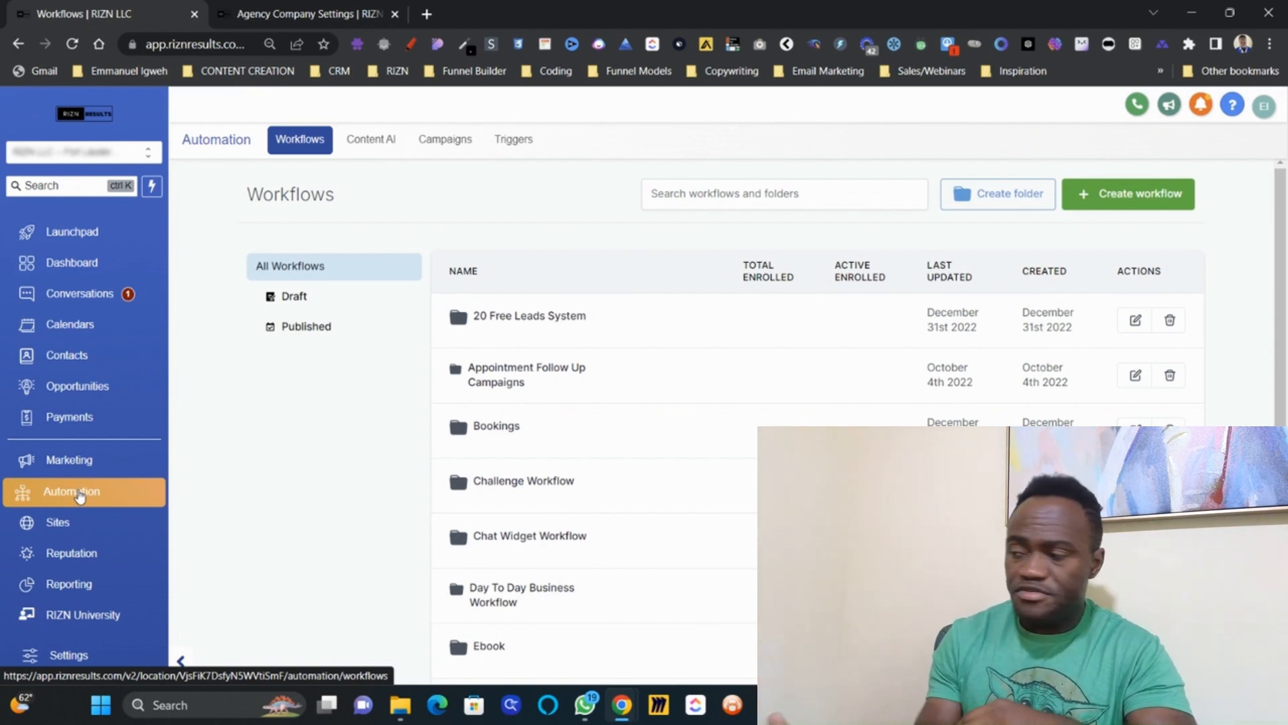
Step: Start another workflow and examine the available template recipes, from appointment booking to the no-show template
left_click(1117, 196)
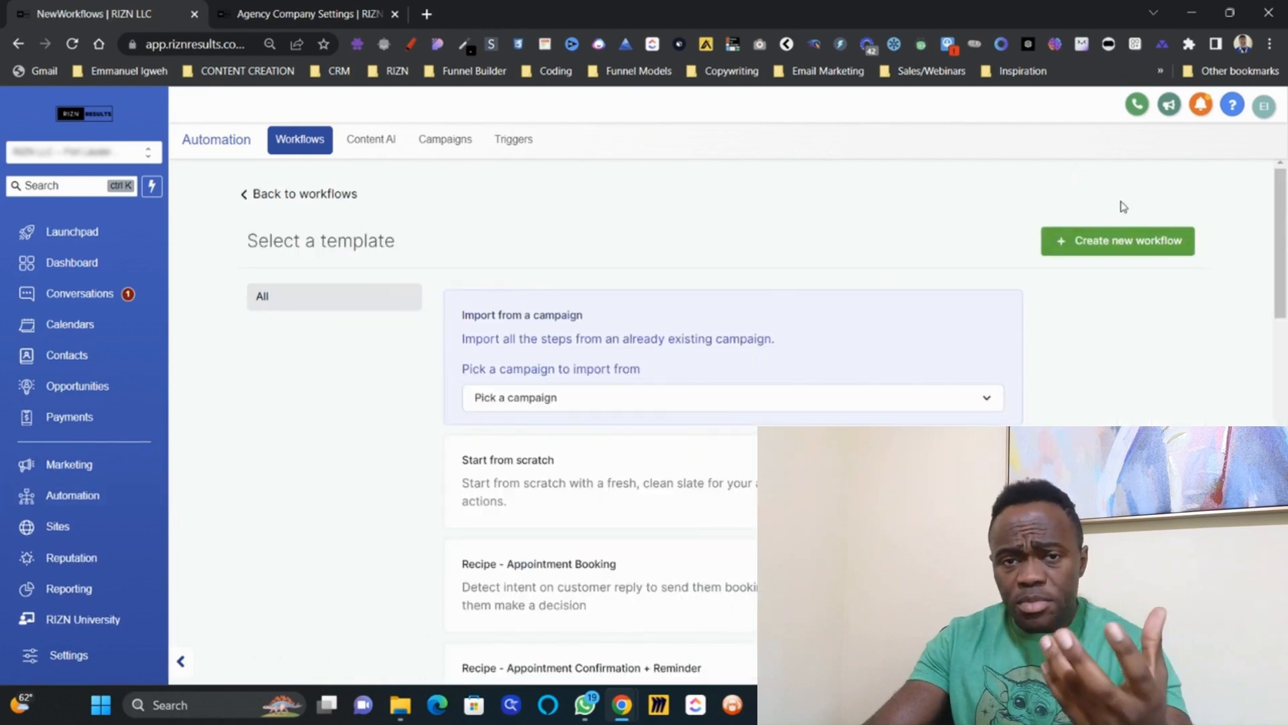
scroll(701, 337, "down", 2)
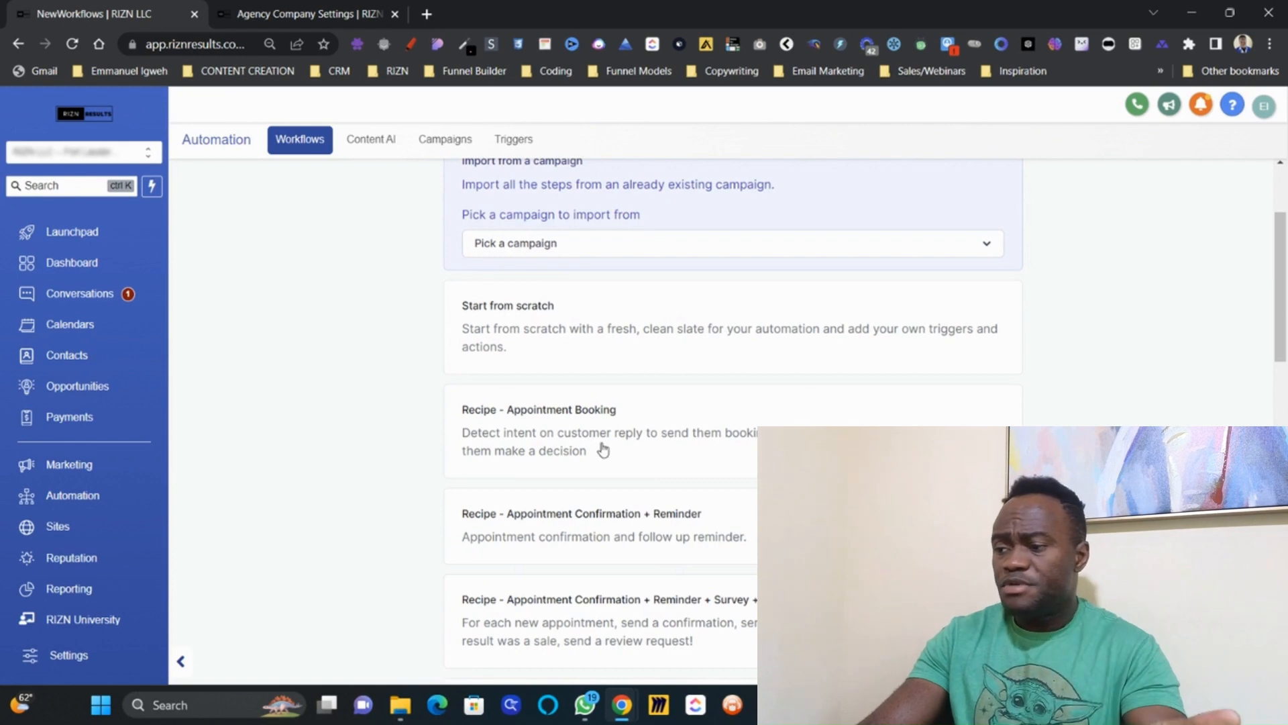
scroll(603, 450, "down", 1)
scroll(603, 450, "down", 2)
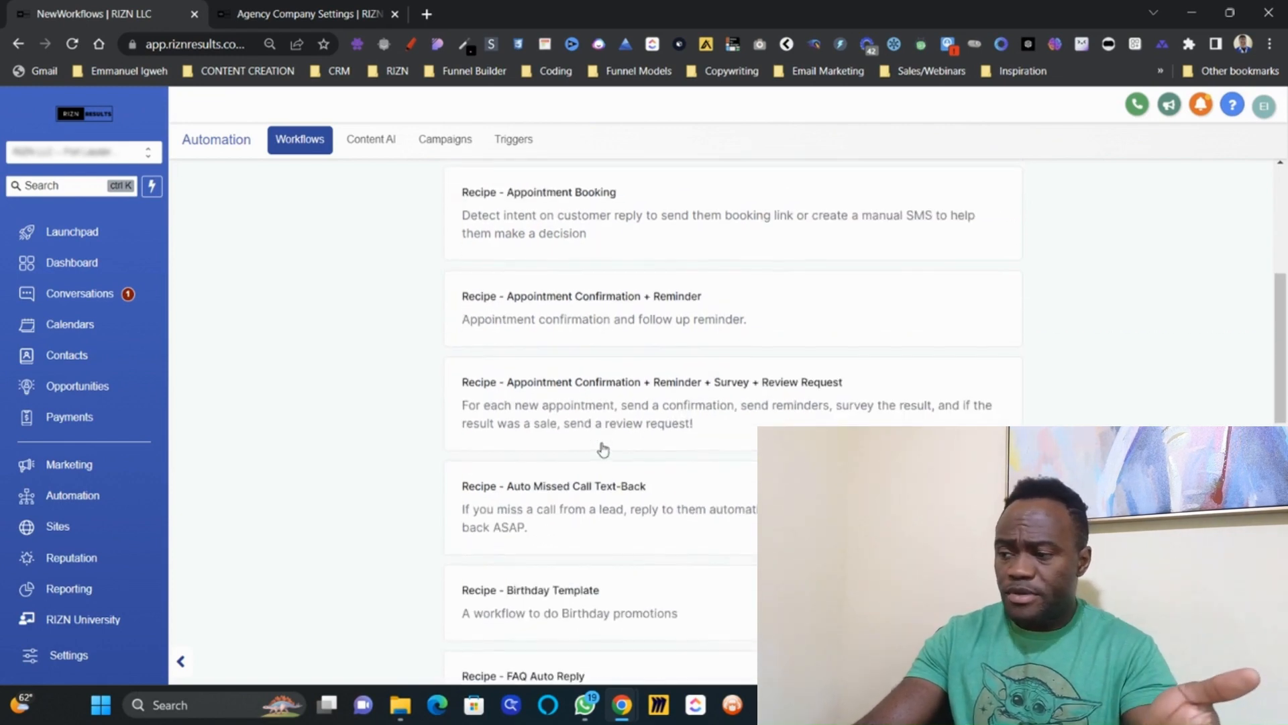
scroll(603, 451, "down", 1)
scroll(603, 450, "down", 6)
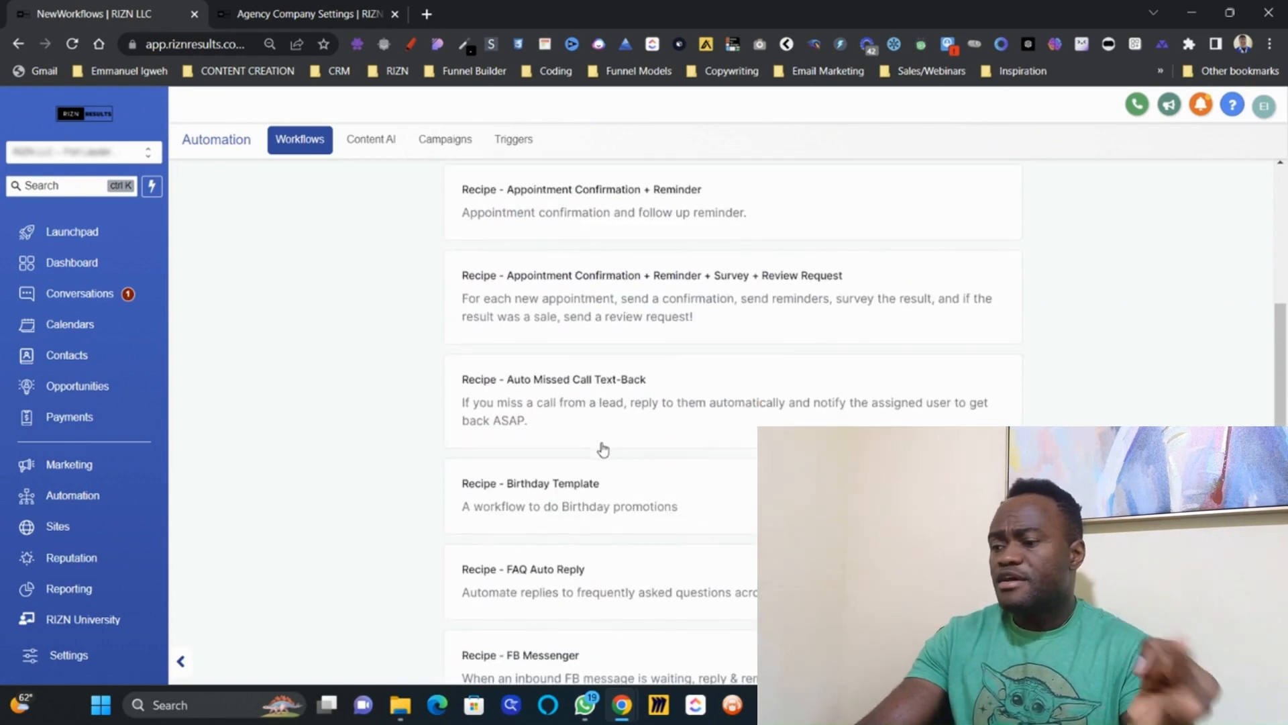
scroll(604, 451, "down", 3)
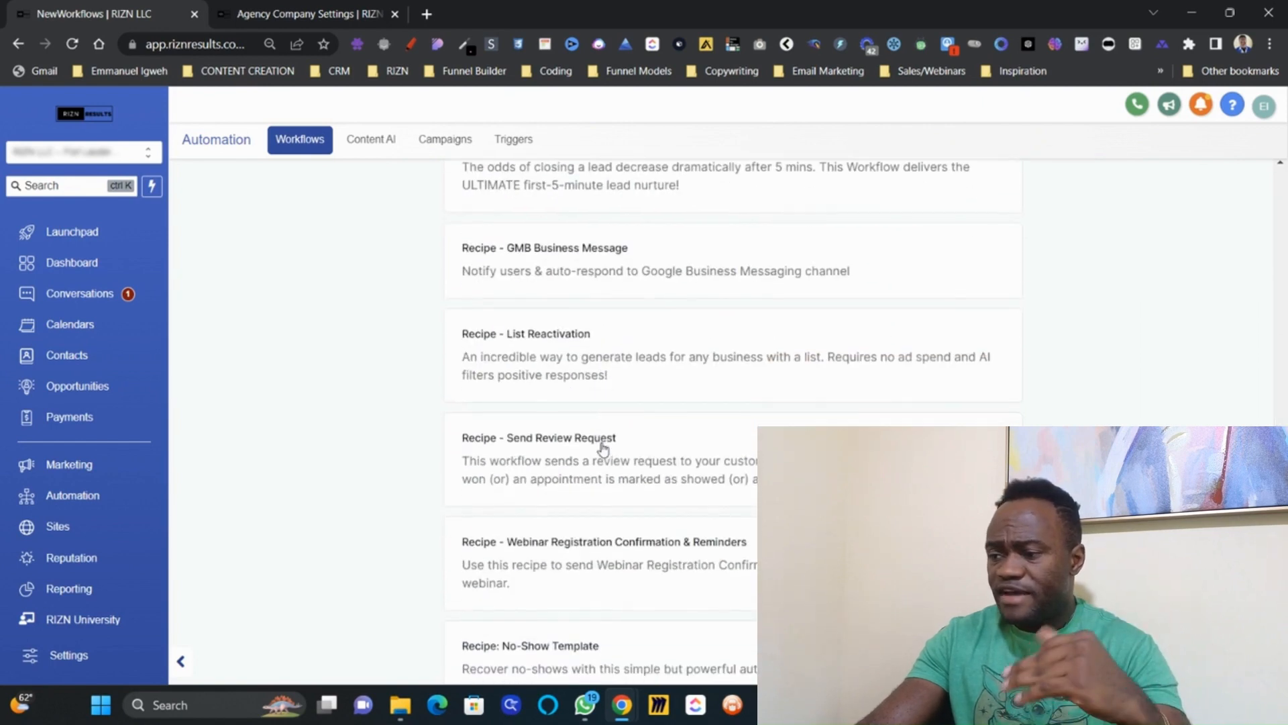
scroll(603, 450, "up", 15)
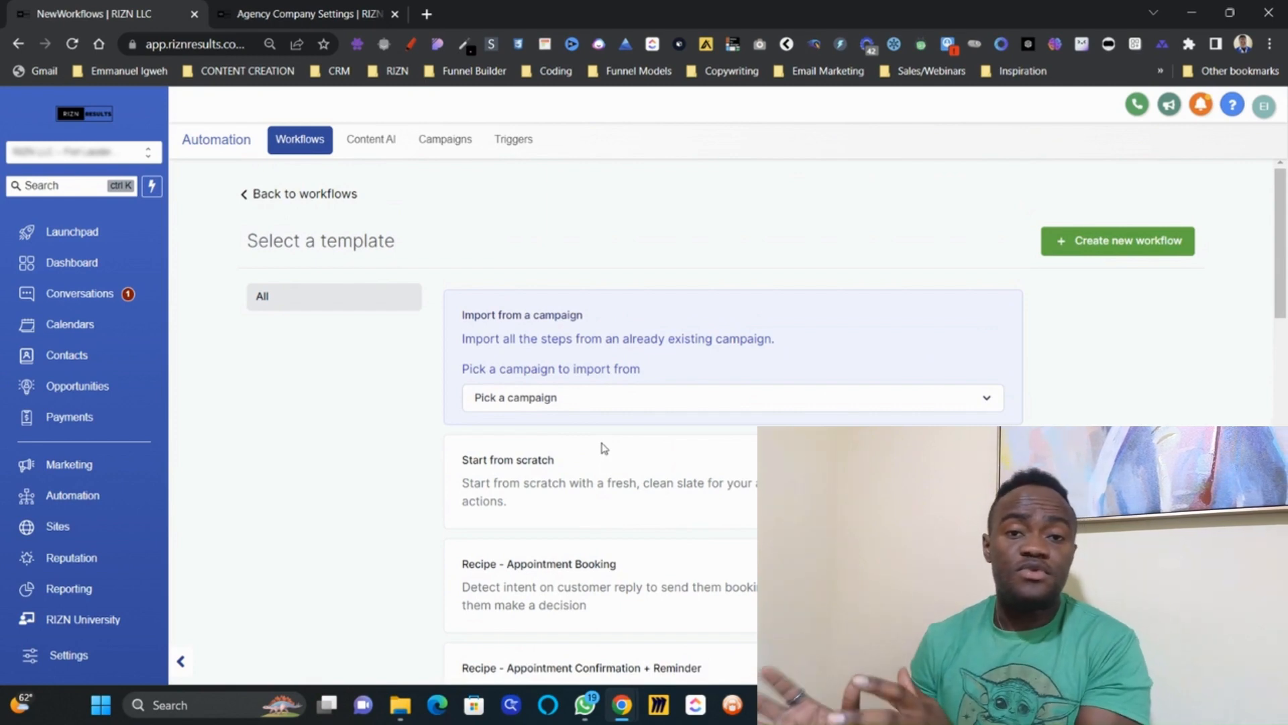
left_click(1184, 257)
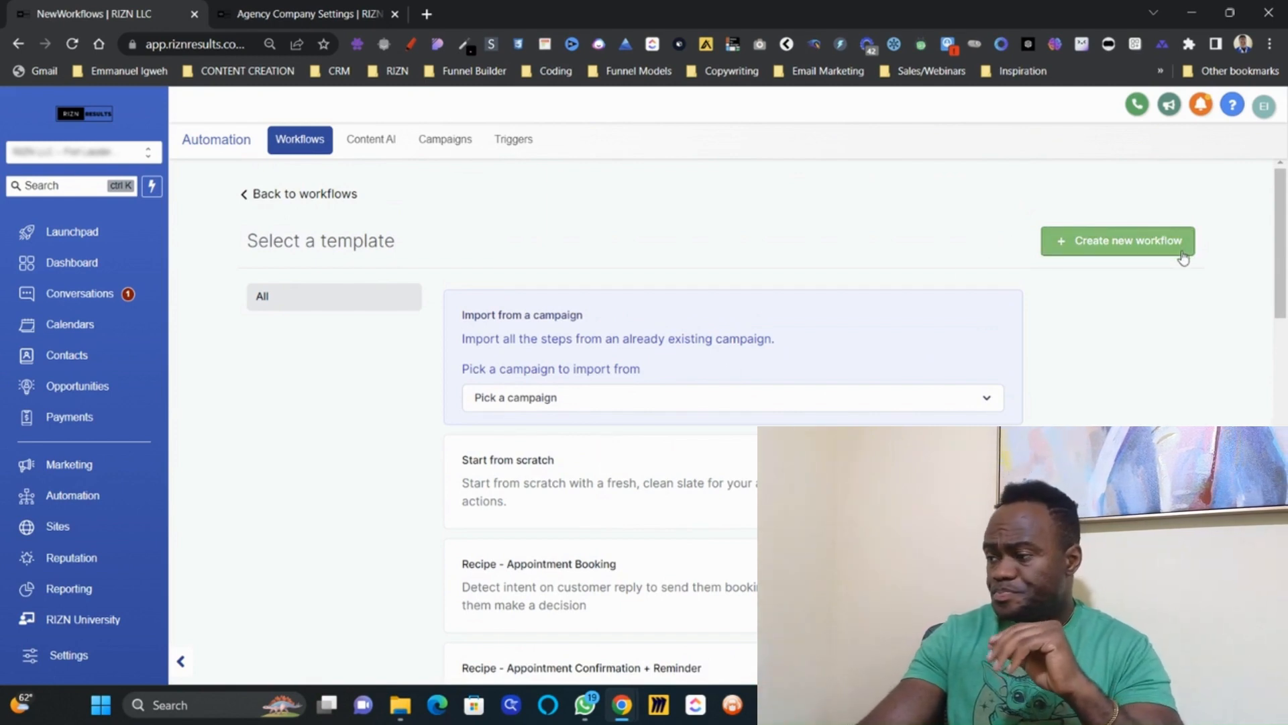
left_click(801, 155)
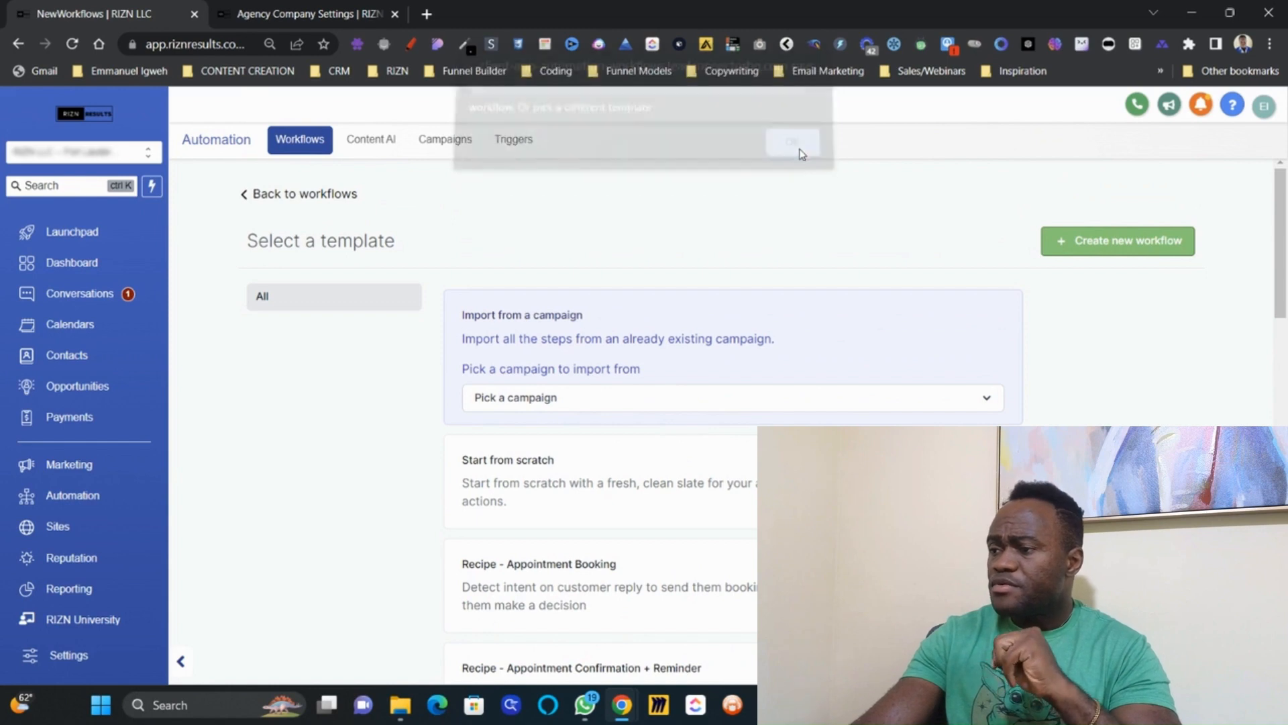
left_click(1132, 245)
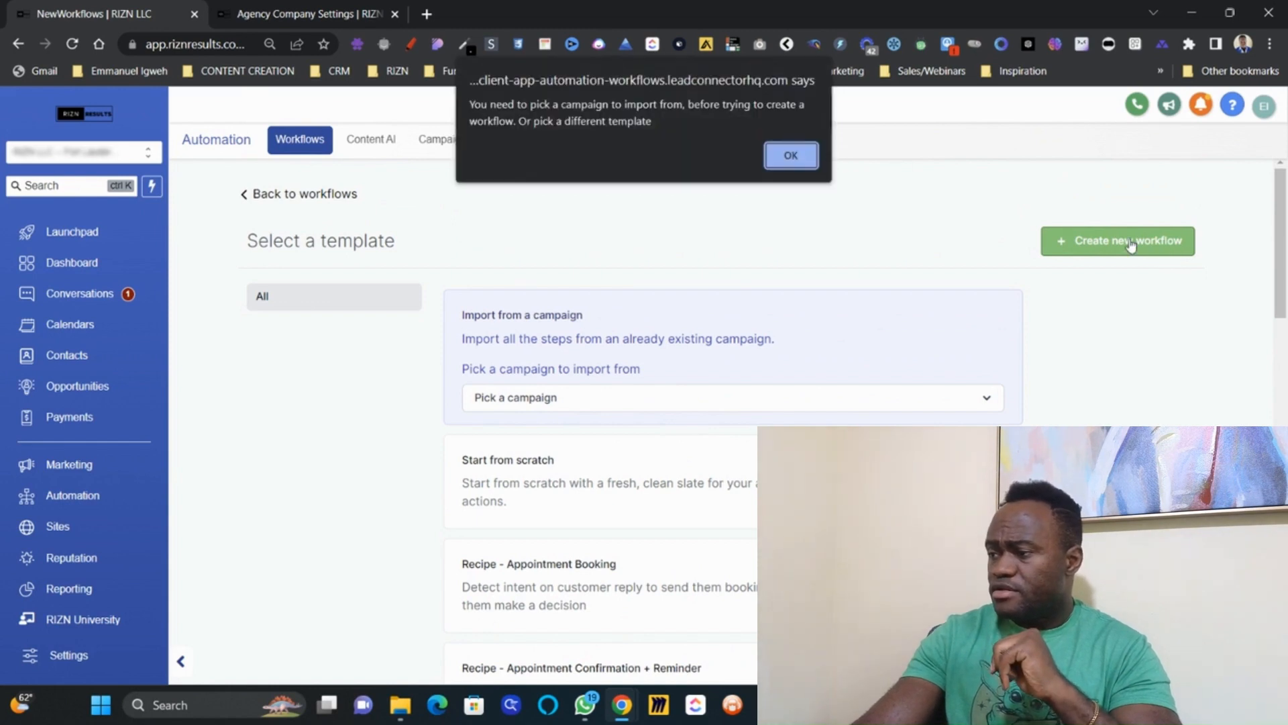
left_click(781, 156)
Step: Create a workflow with the Start from scratch option and name it "Opt In Email"
left_click(598, 489)
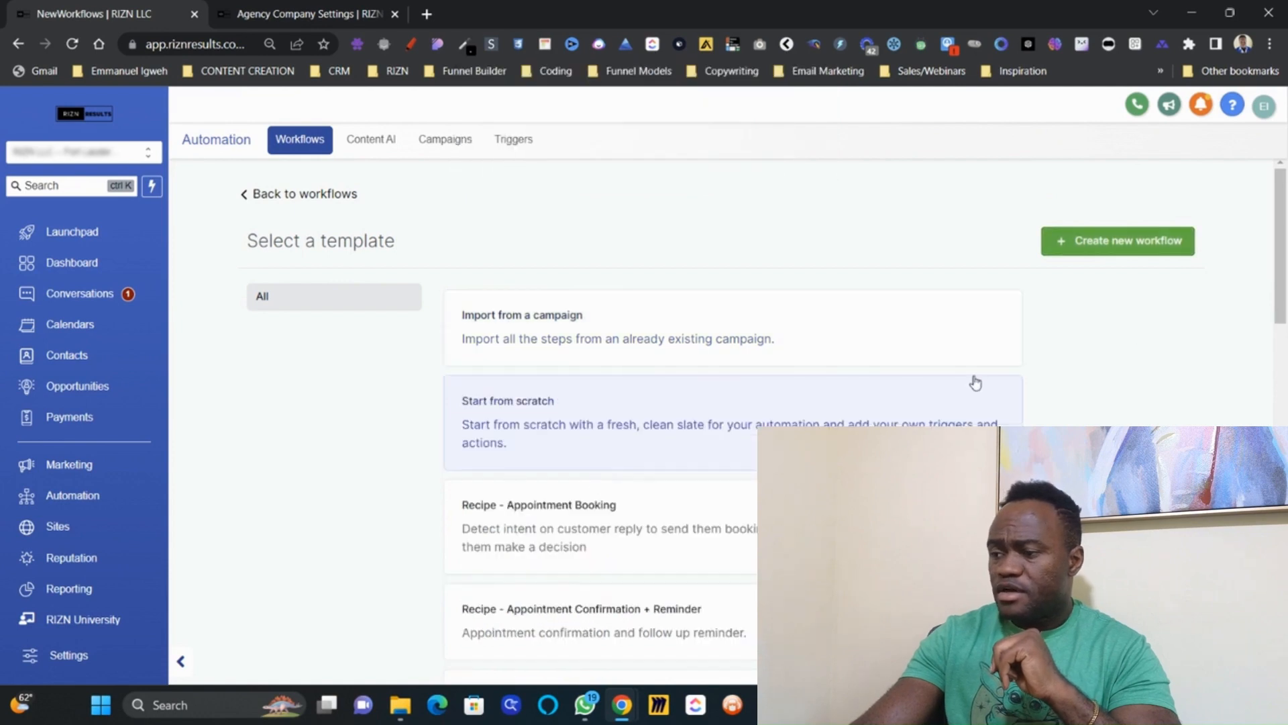
left_click(1133, 253)
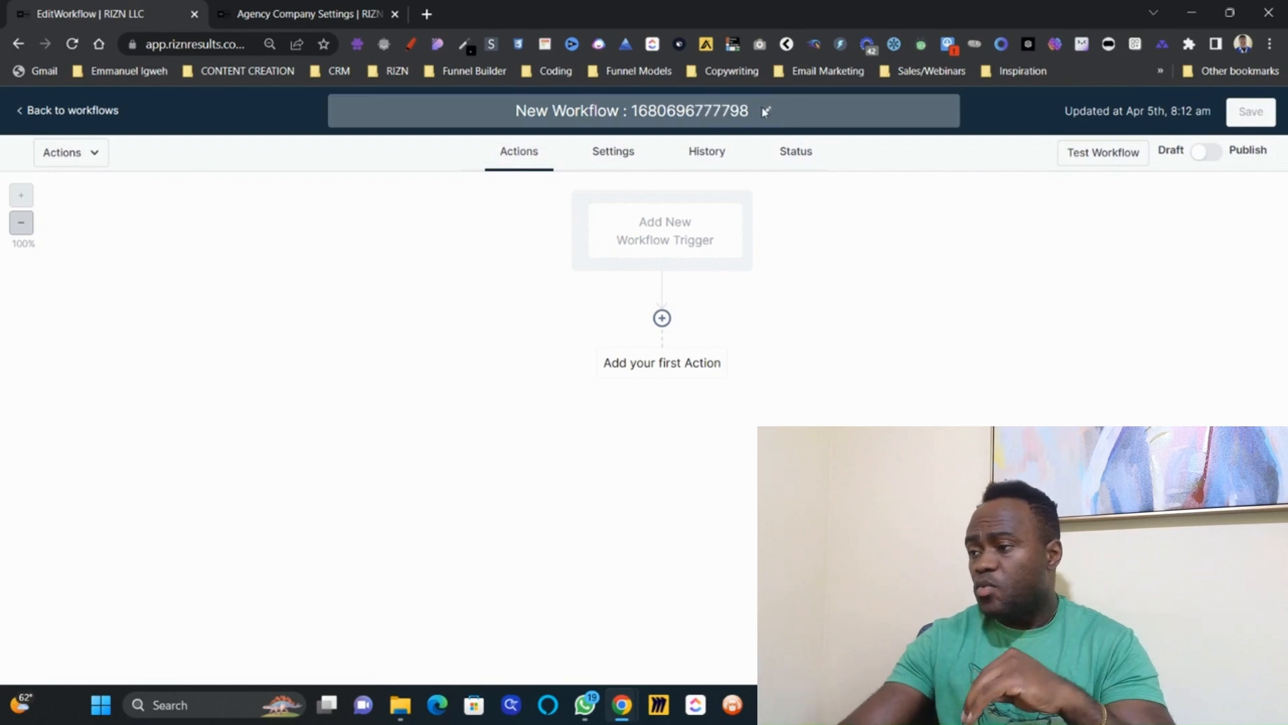
triple_click(717, 107)
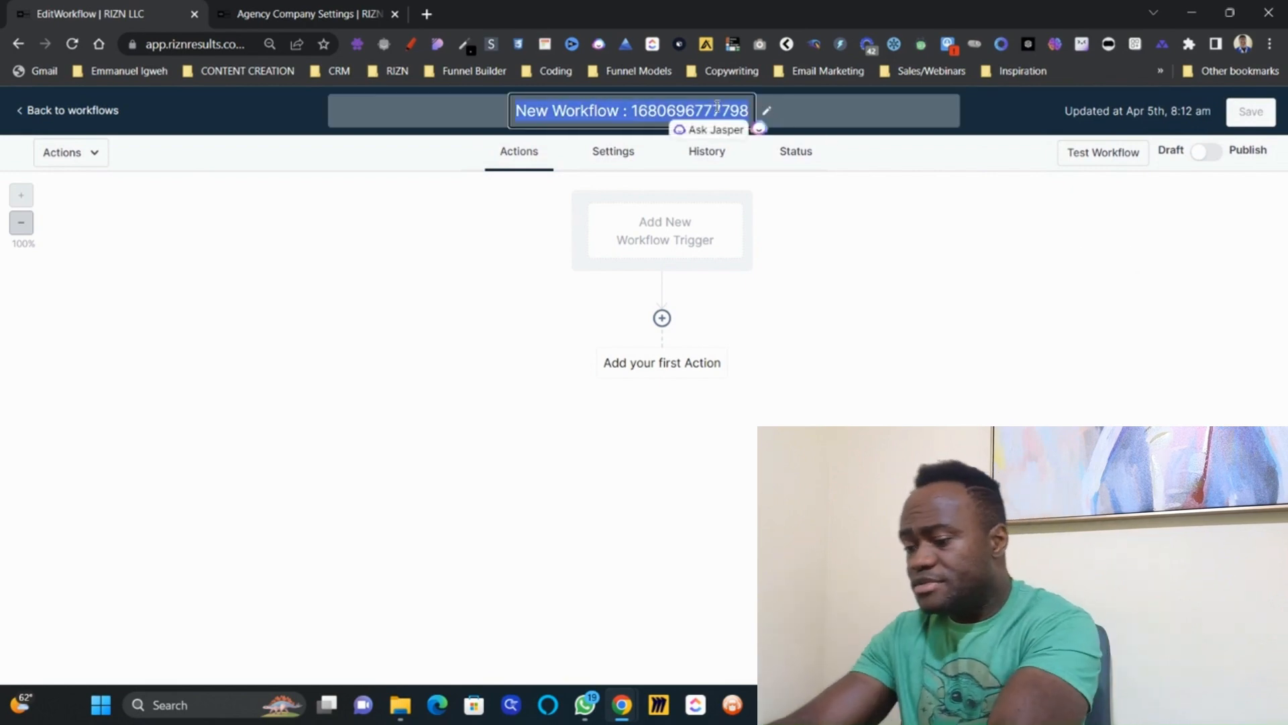
type("Opt In Email")
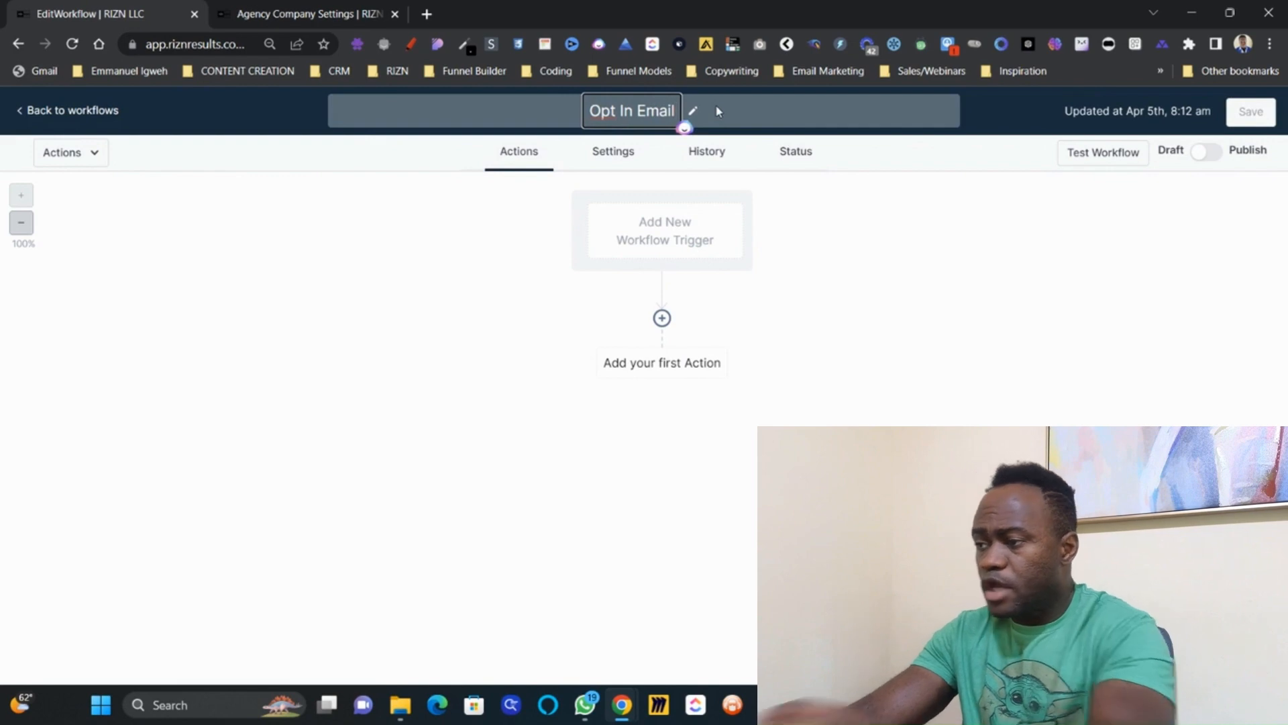
key("Return")
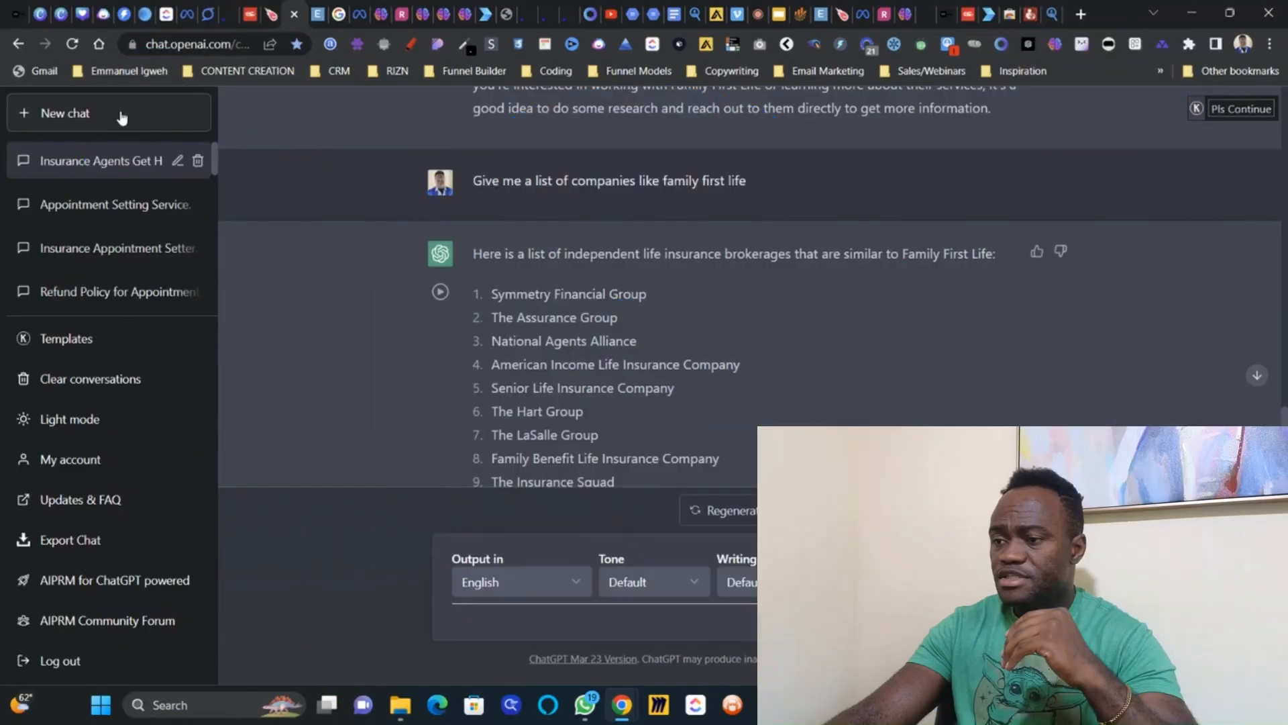
Step: In a new ChatGPT conversation, submit the prompt "Write me a 3 part Email Sequence for a webinar about appointment setters"
left_click(121, 115)
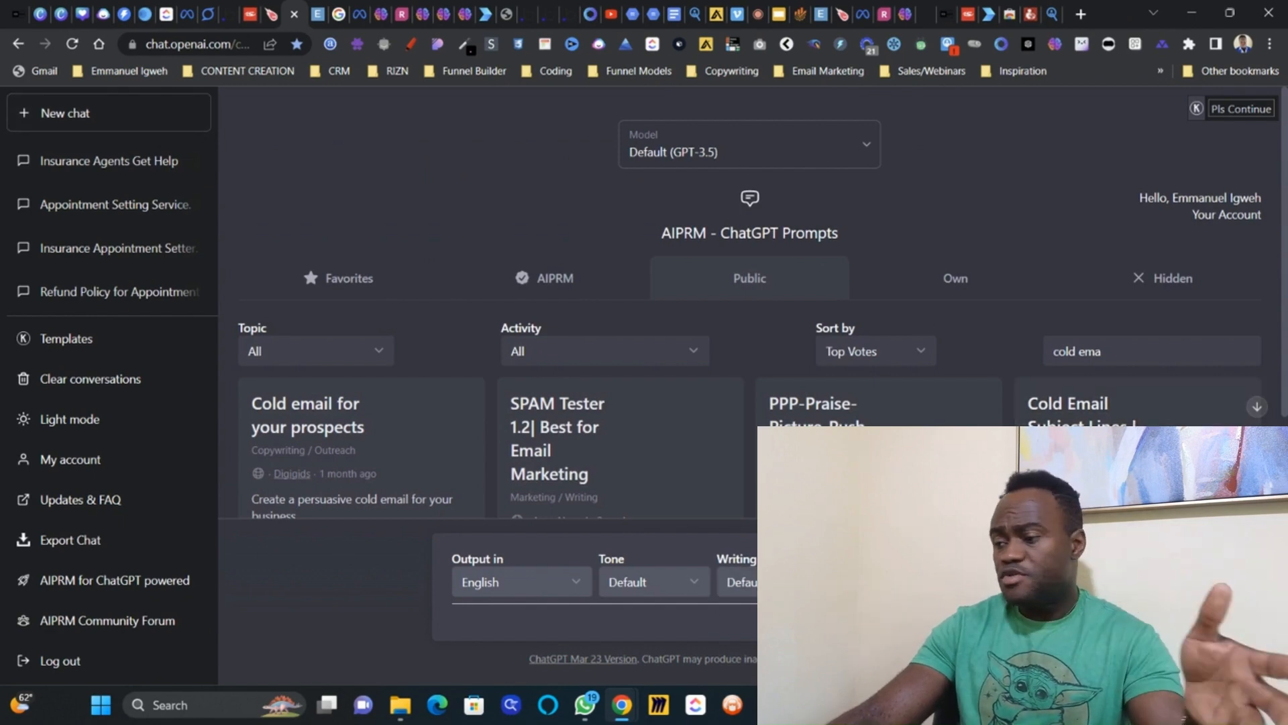
left_click(756, 613)
type("Write me a 3 part Em")
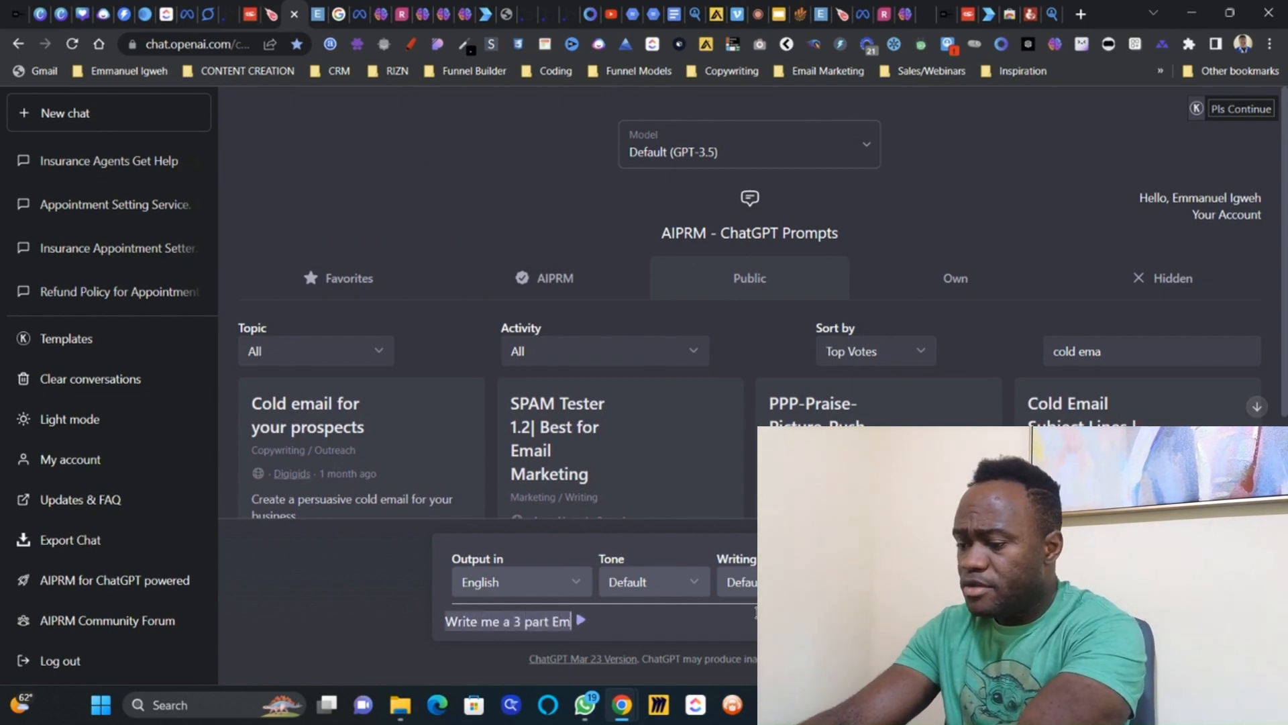
type("ail sEQU")
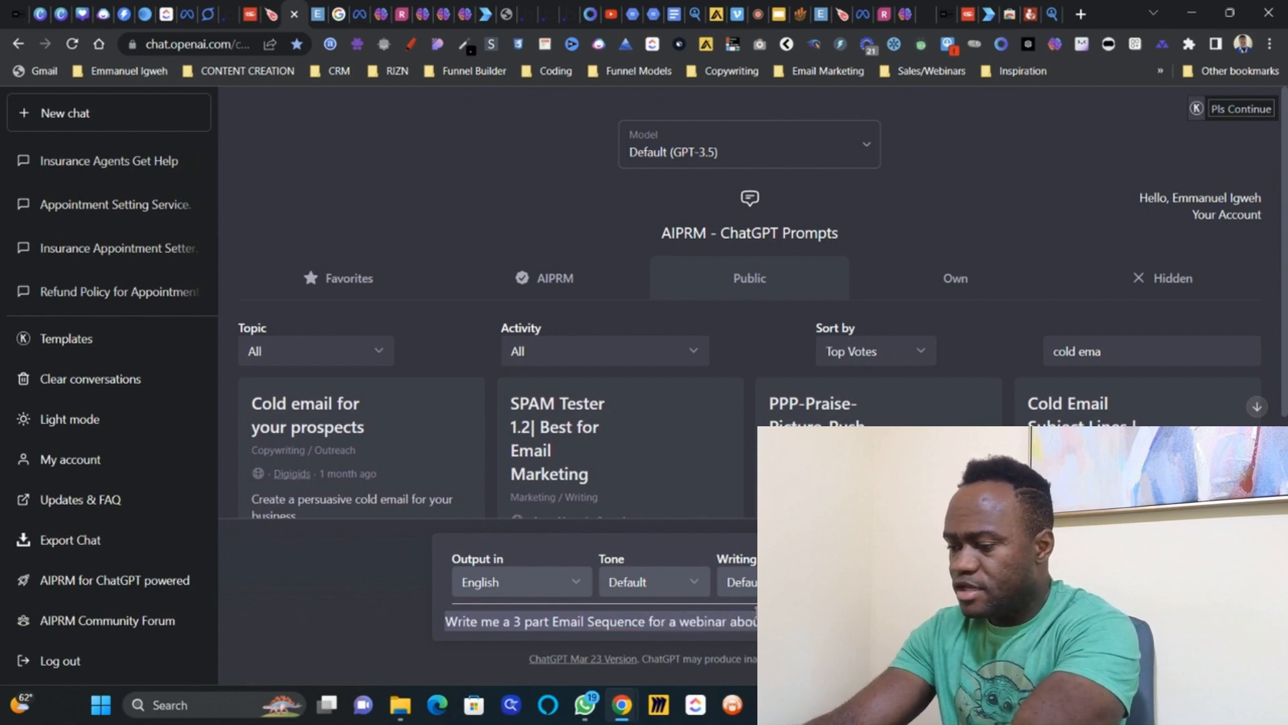
key("Return")
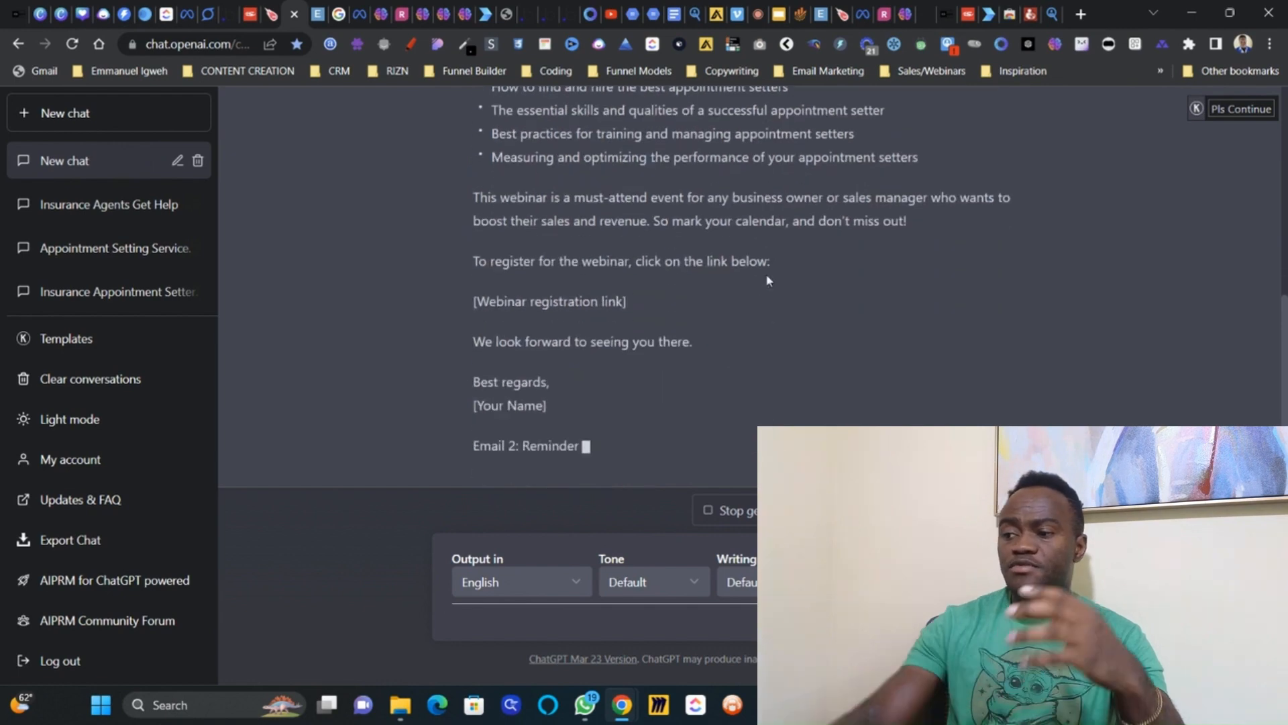
Step: Read through the generated announcement, reminder and follow-up emails in the sequence
scroll(768, 280, "up", 10)
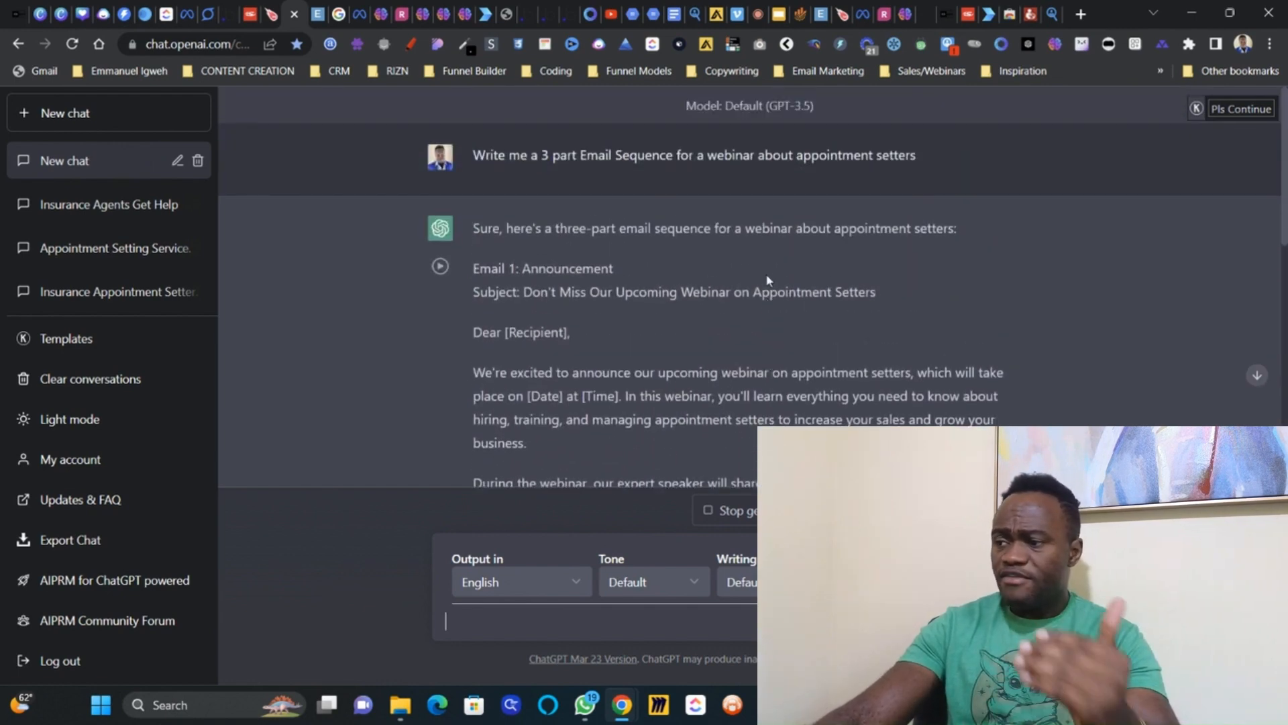
scroll(768, 275, "down", 1)
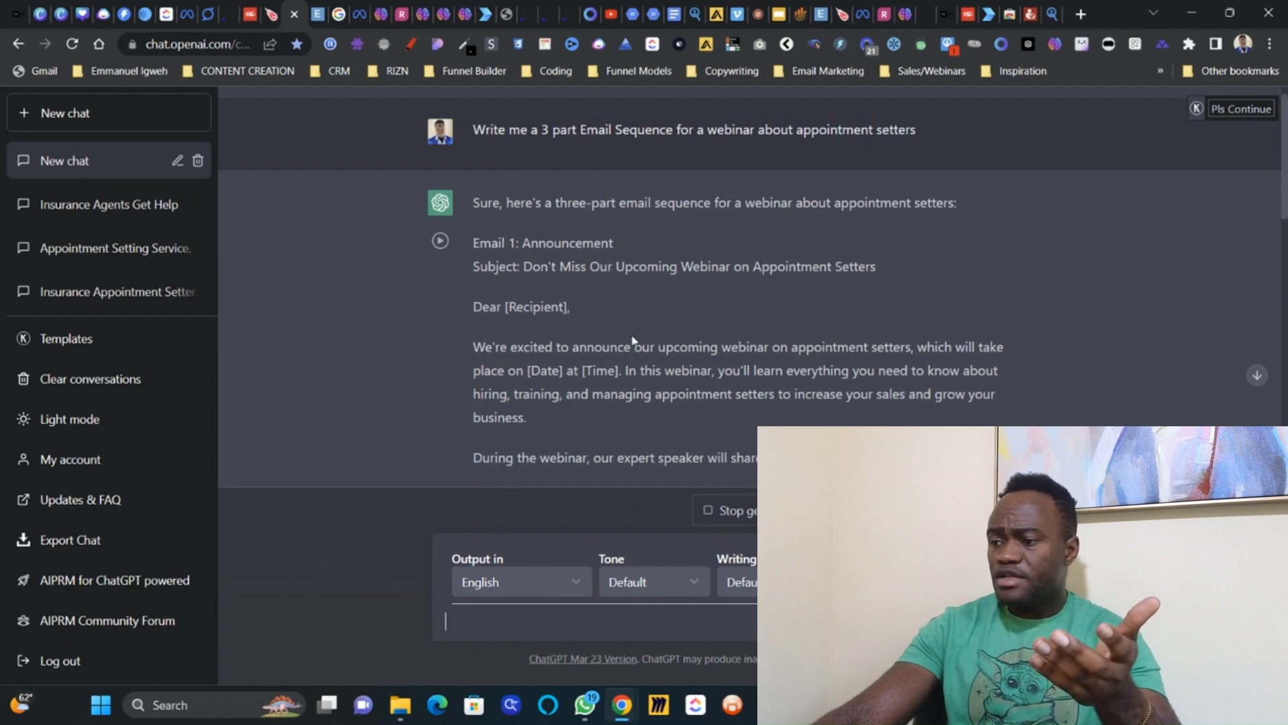
scroll(634, 341, "down", 9)
scroll(633, 341, "up", 3)
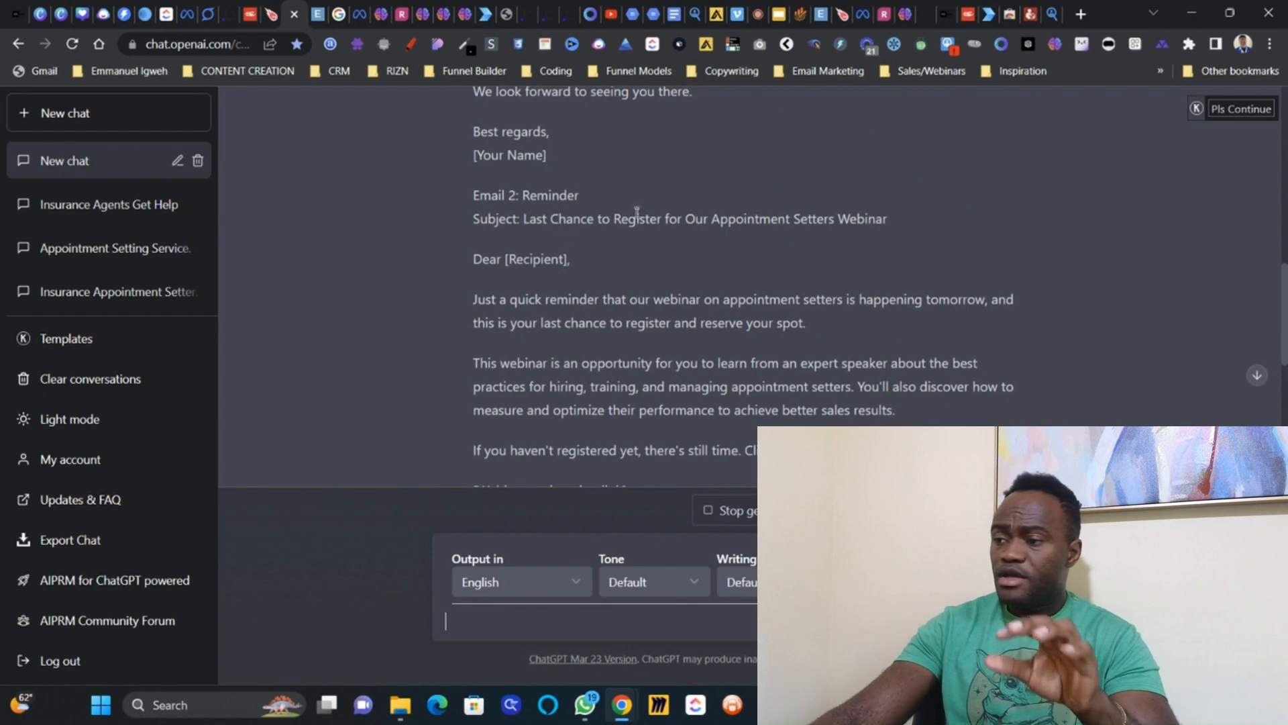
scroll(837, 219, "down", 1)
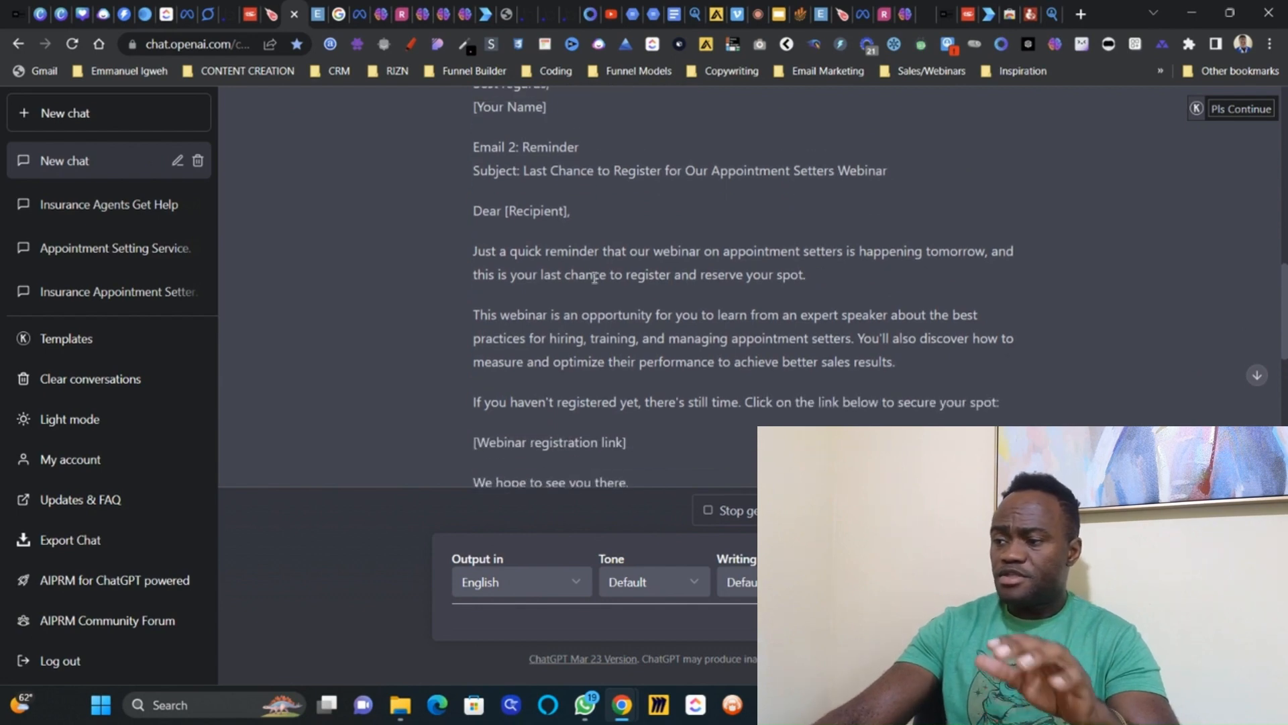
scroll(673, 259, "down", 1)
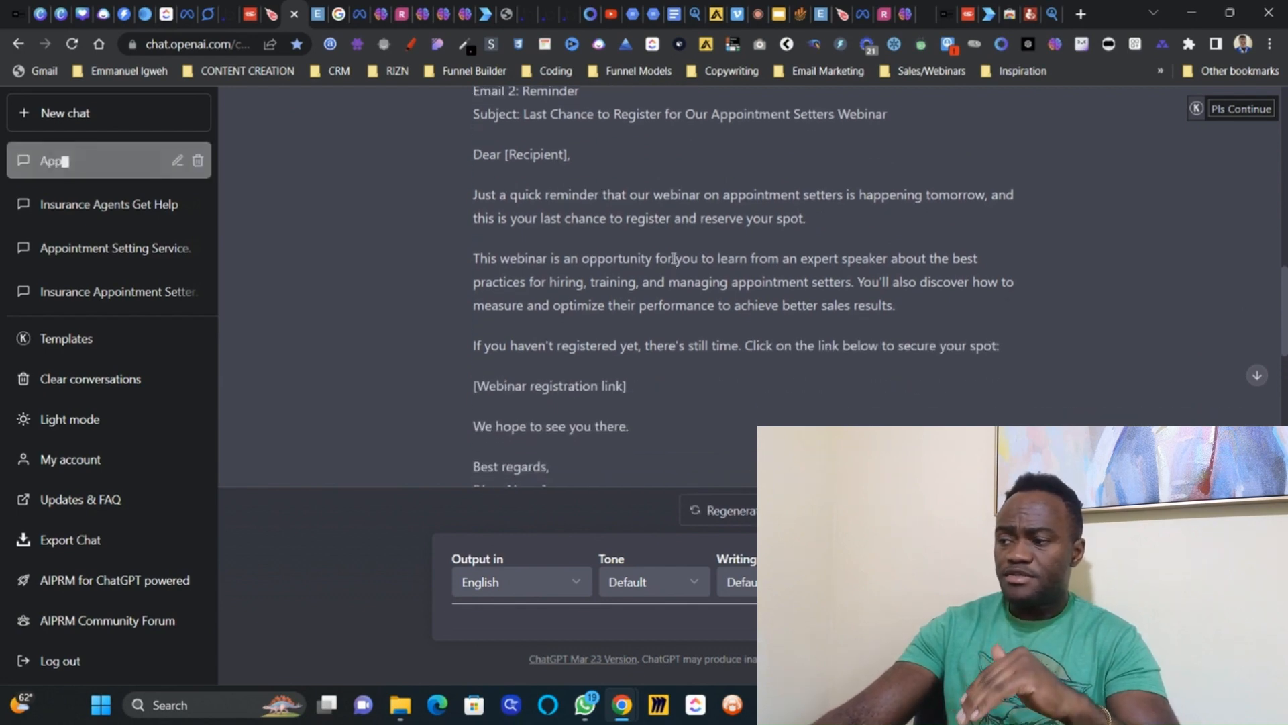
scroll(674, 258, "down", 2)
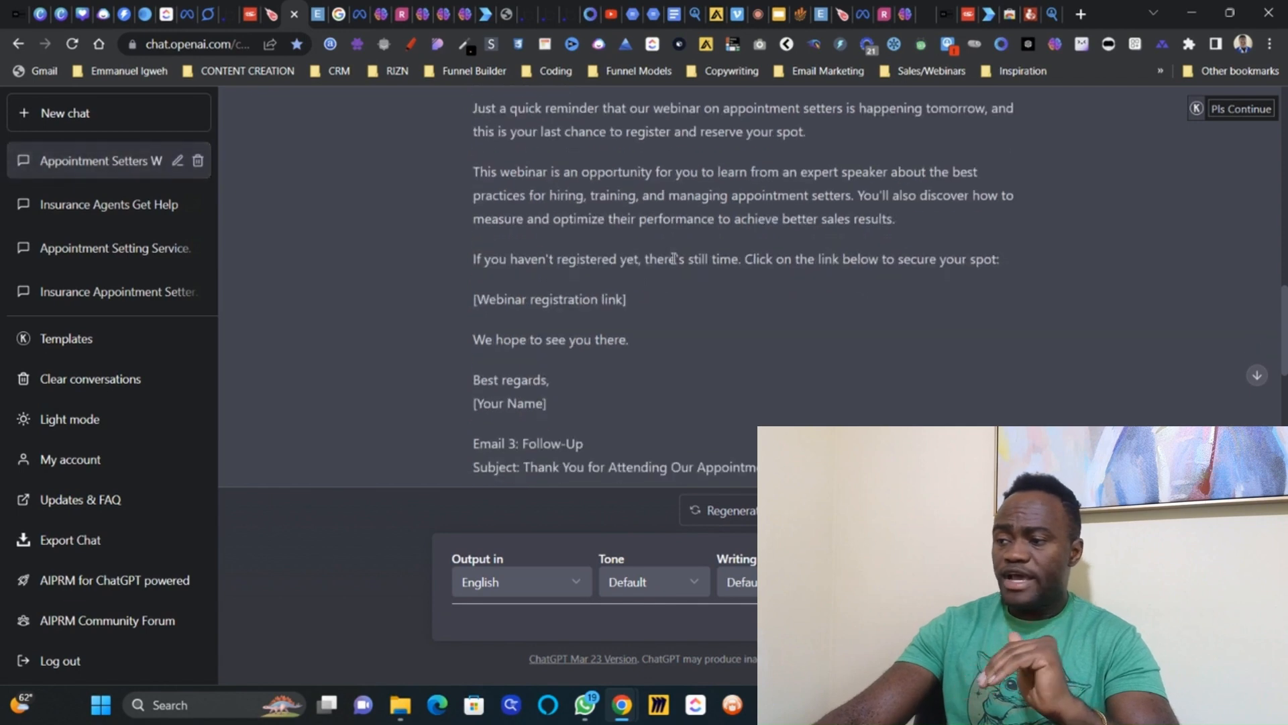
scroll(674, 259, "down", 5)
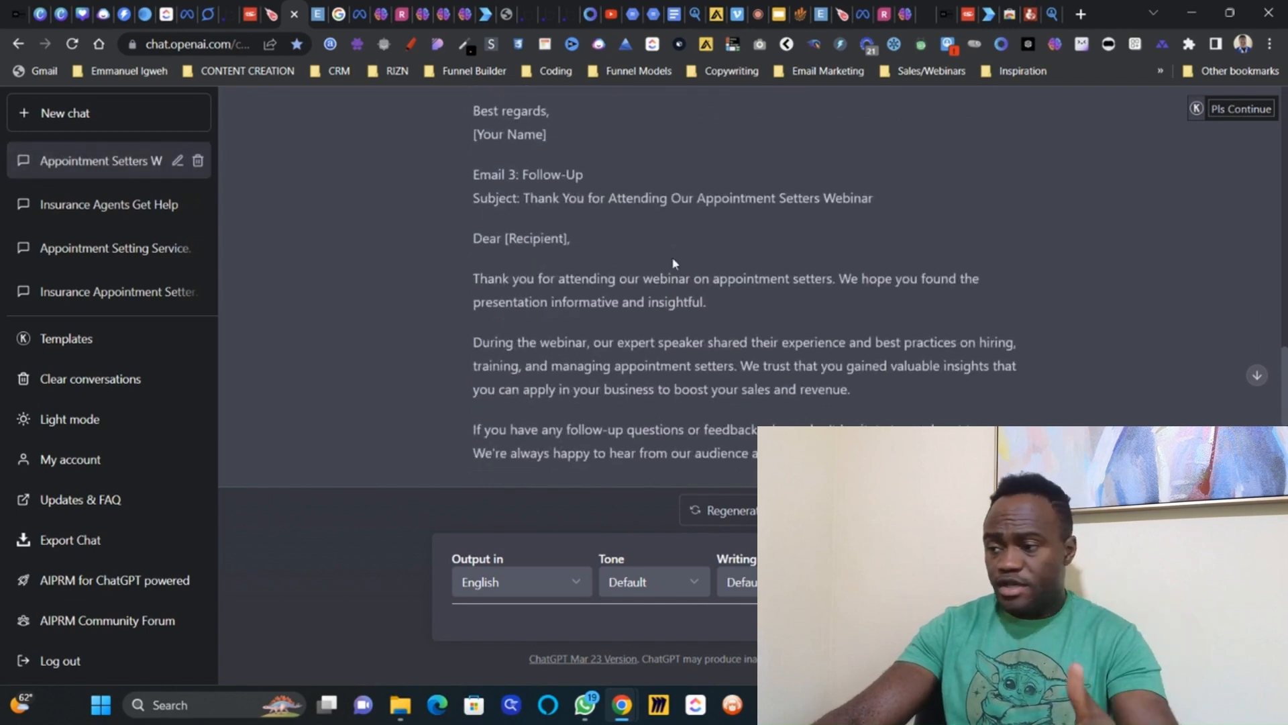
scroll(672, 260, "up", 15)
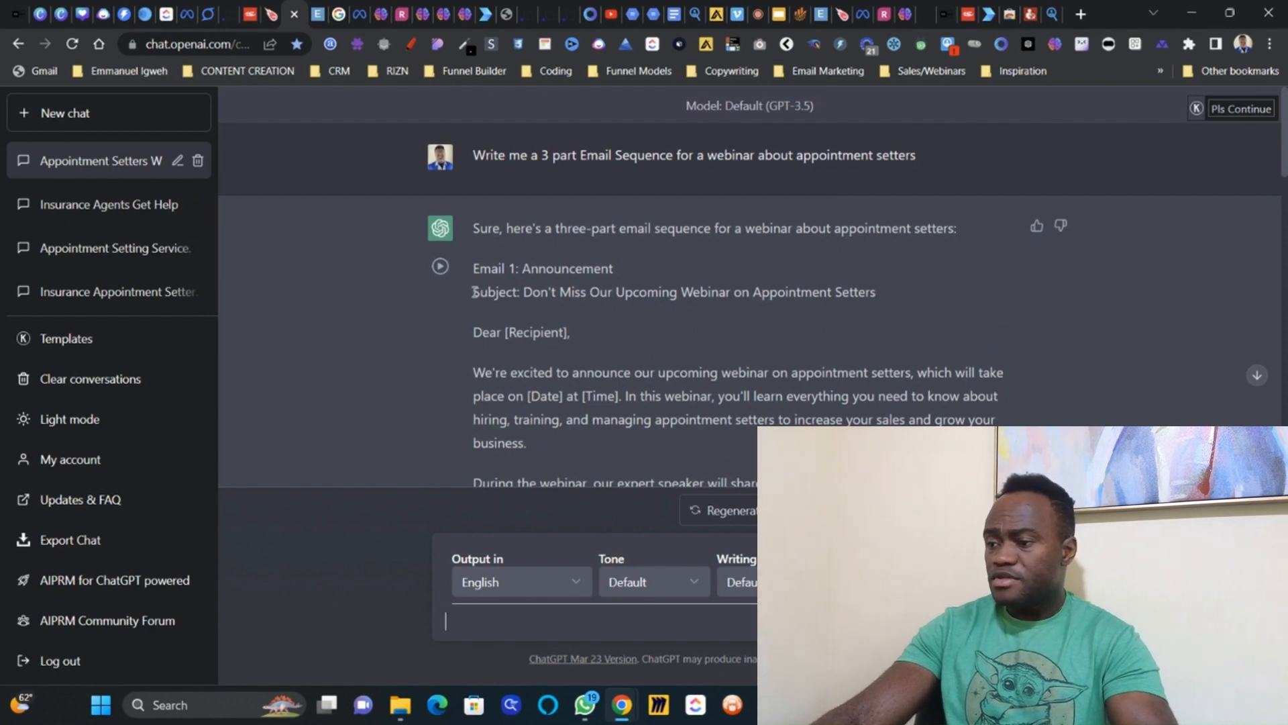
Step: Select the announcement email's text from its subject line through the closing signature
left_click_drag(475, 291, 747, 322)
scroll(859, 335, "down", 4)
scroll(795, 344, "down", 4)
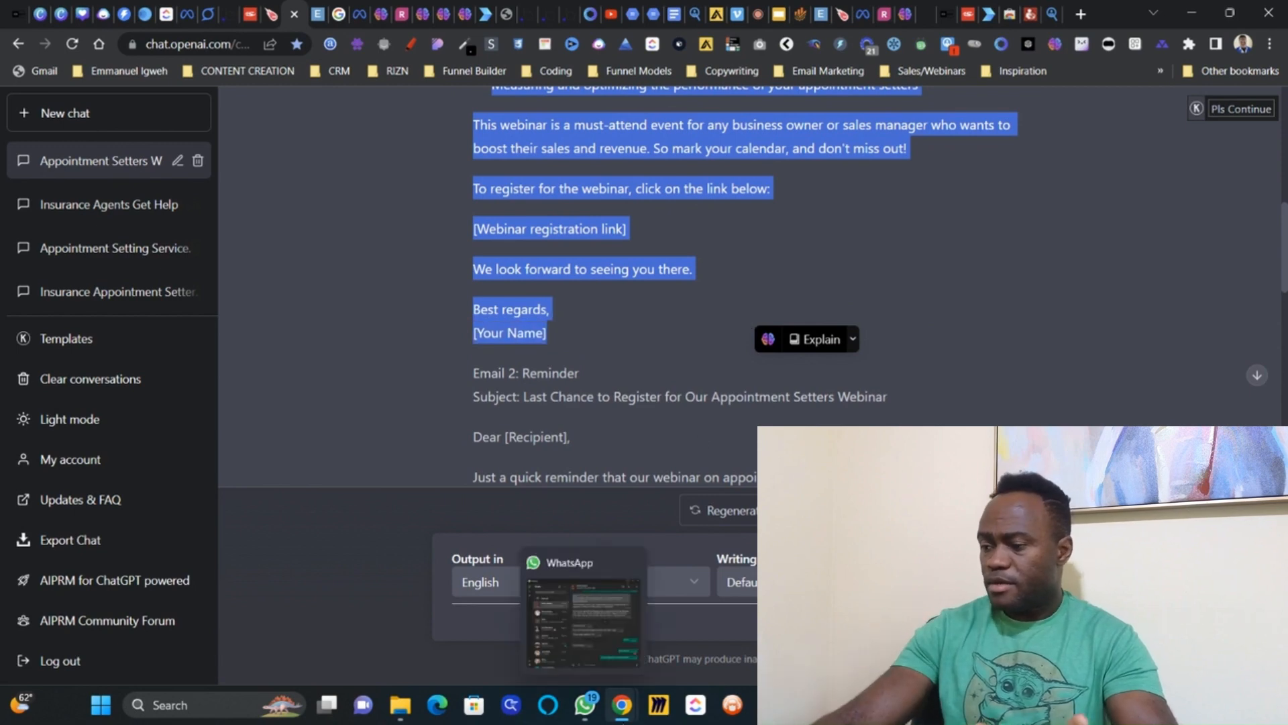
Step: Switch from ChatGPT back to the Opt In Email workflow editor
mouse_move(622, 704)
left_click(717, 617)
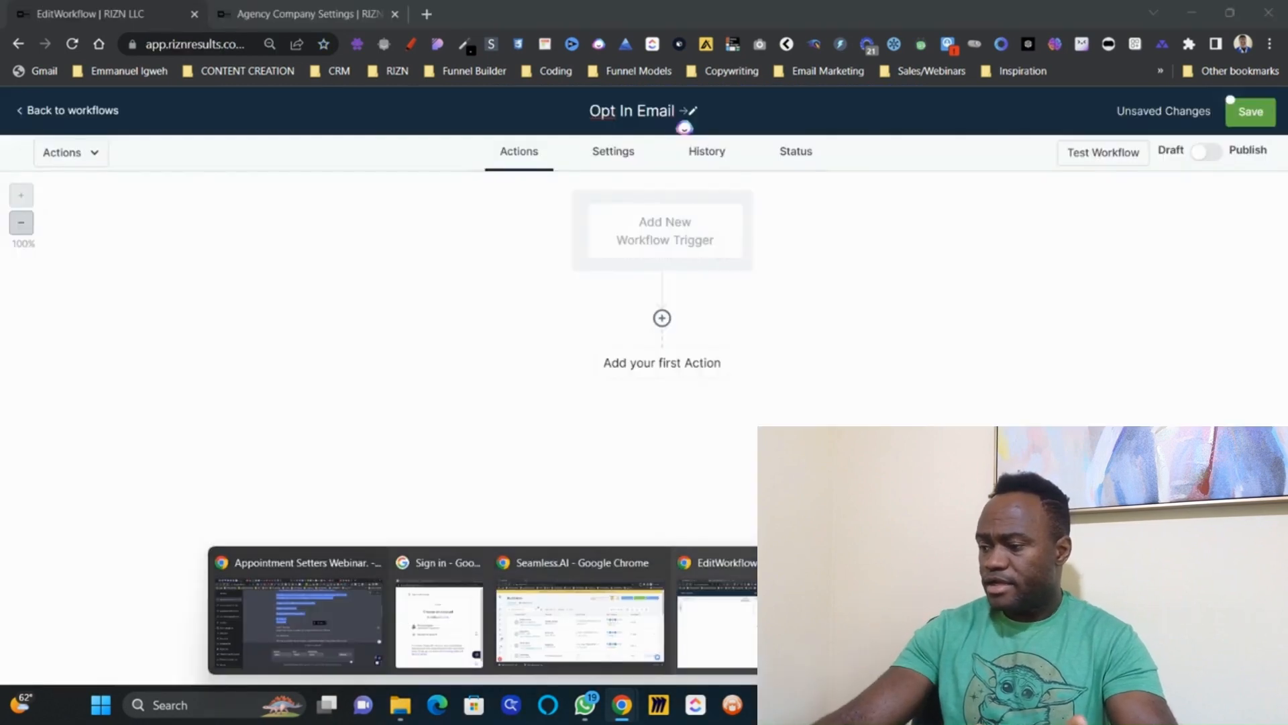
left_click(697, 383)
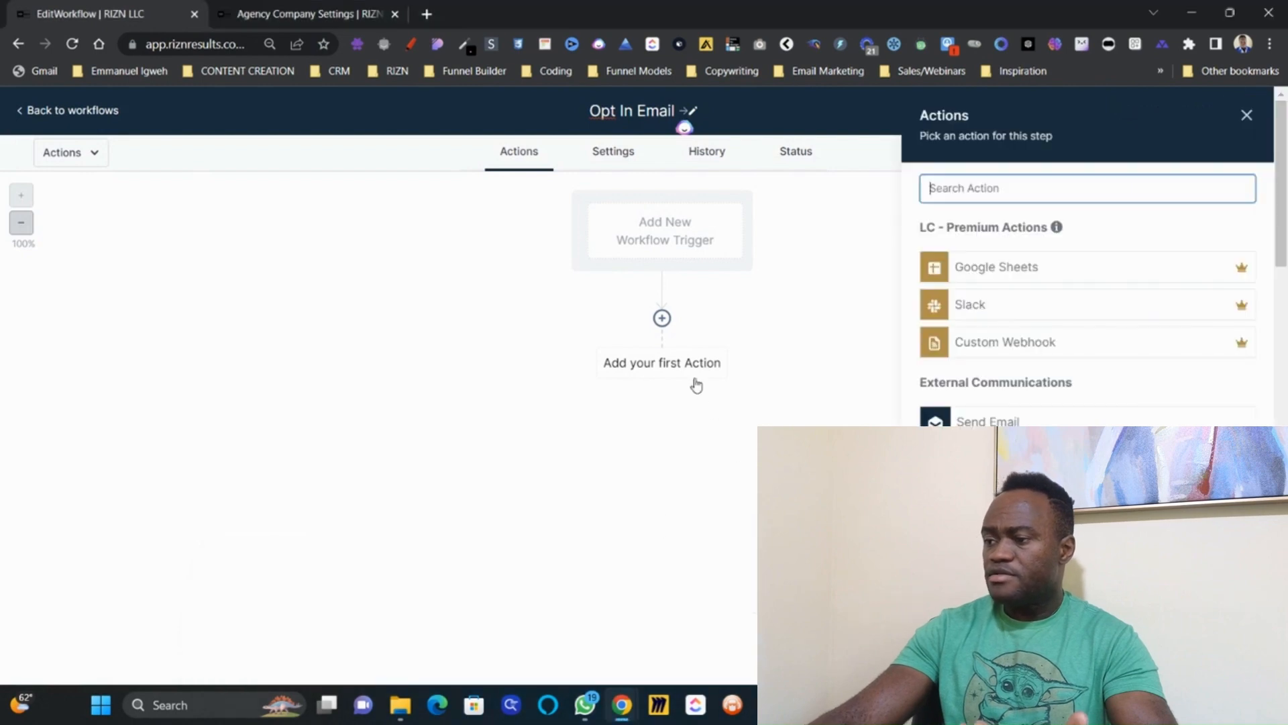
type("ema")
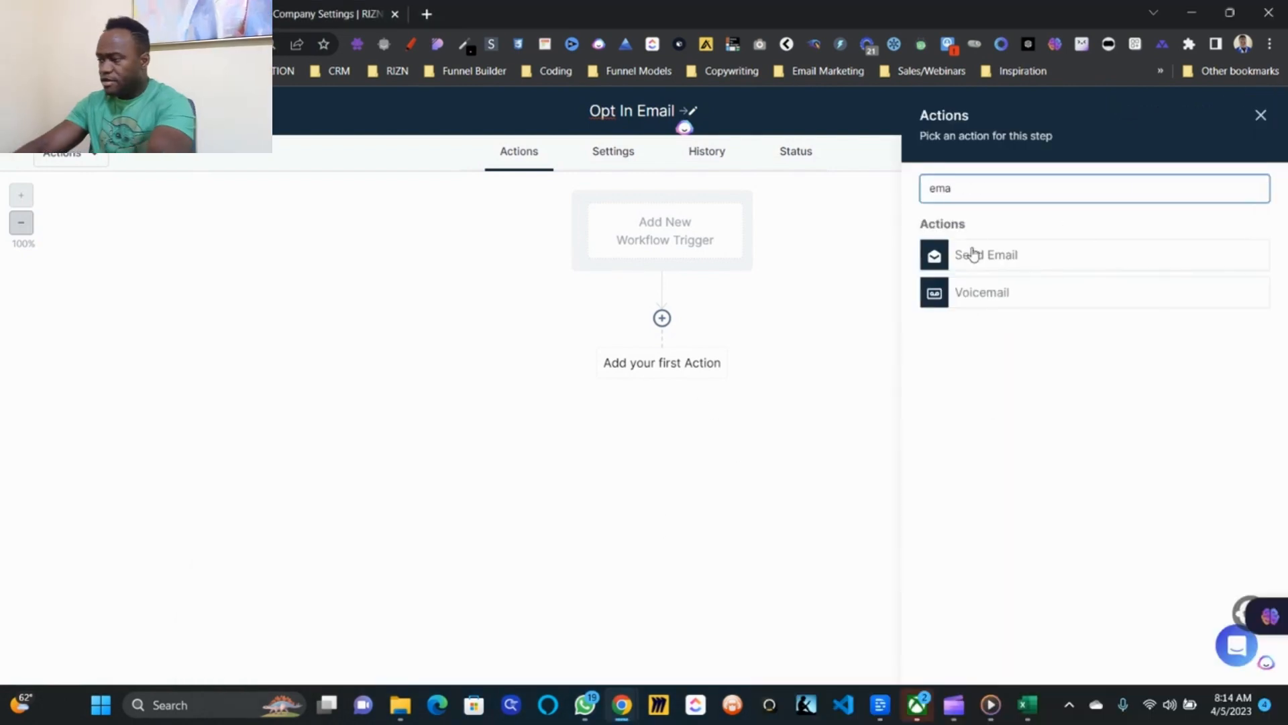
left_click(766, 405)
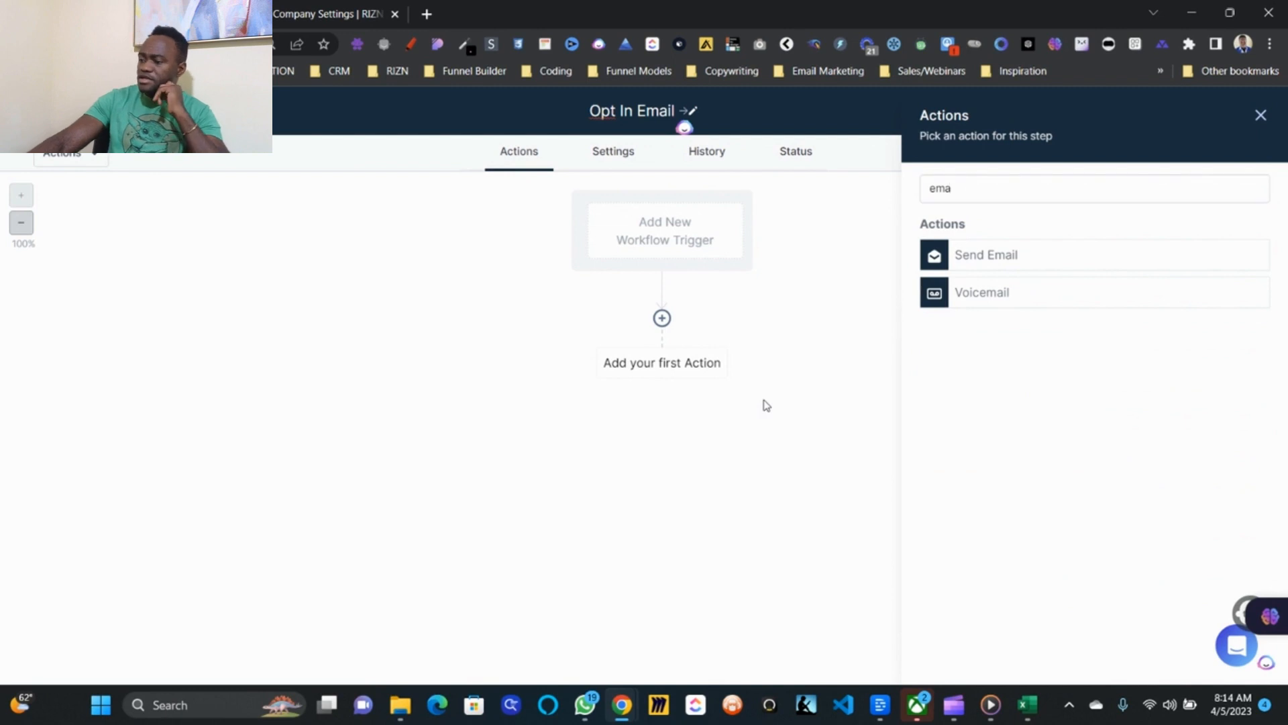
left_click(1261, 116)
Step: Open the action choices for the workflow's first action and review the premium, communication, CRM, membership and condition actions
left_click(703, 364)
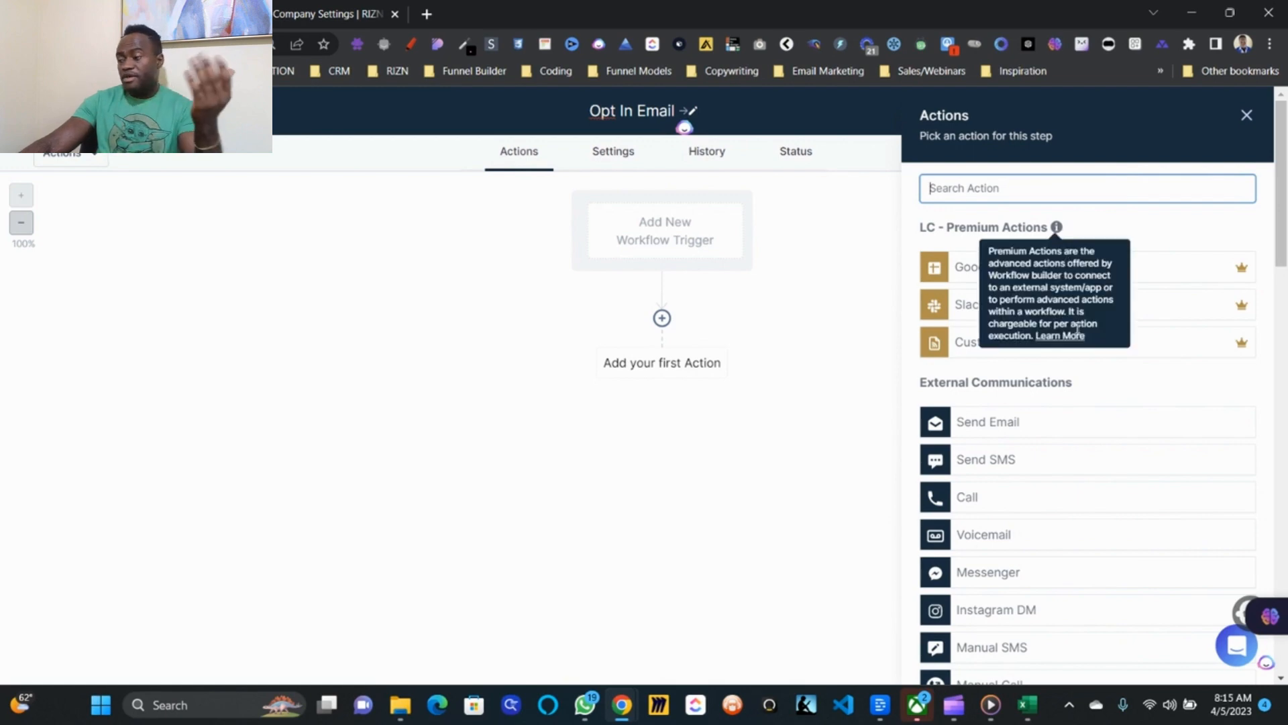
scroll(1039, 420, "down", 1)
scroll(1039, 420, "down", 1)
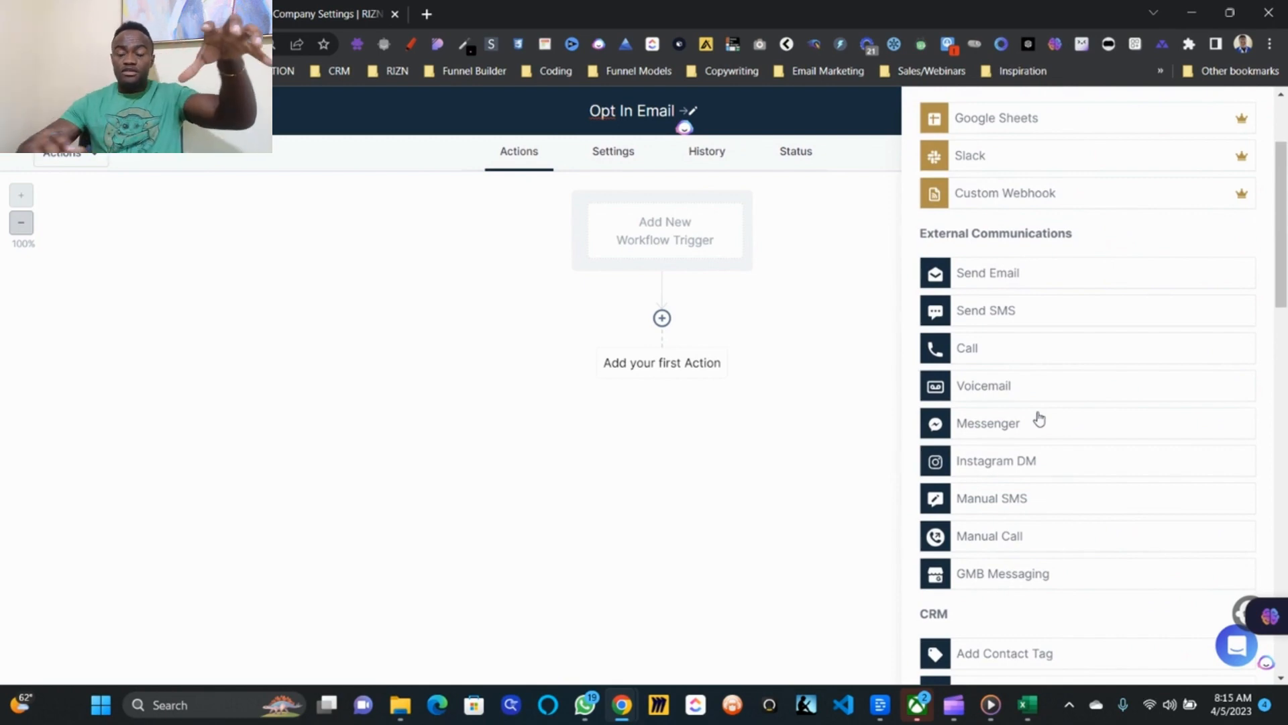
scroll(1039, 420, "down", 4)
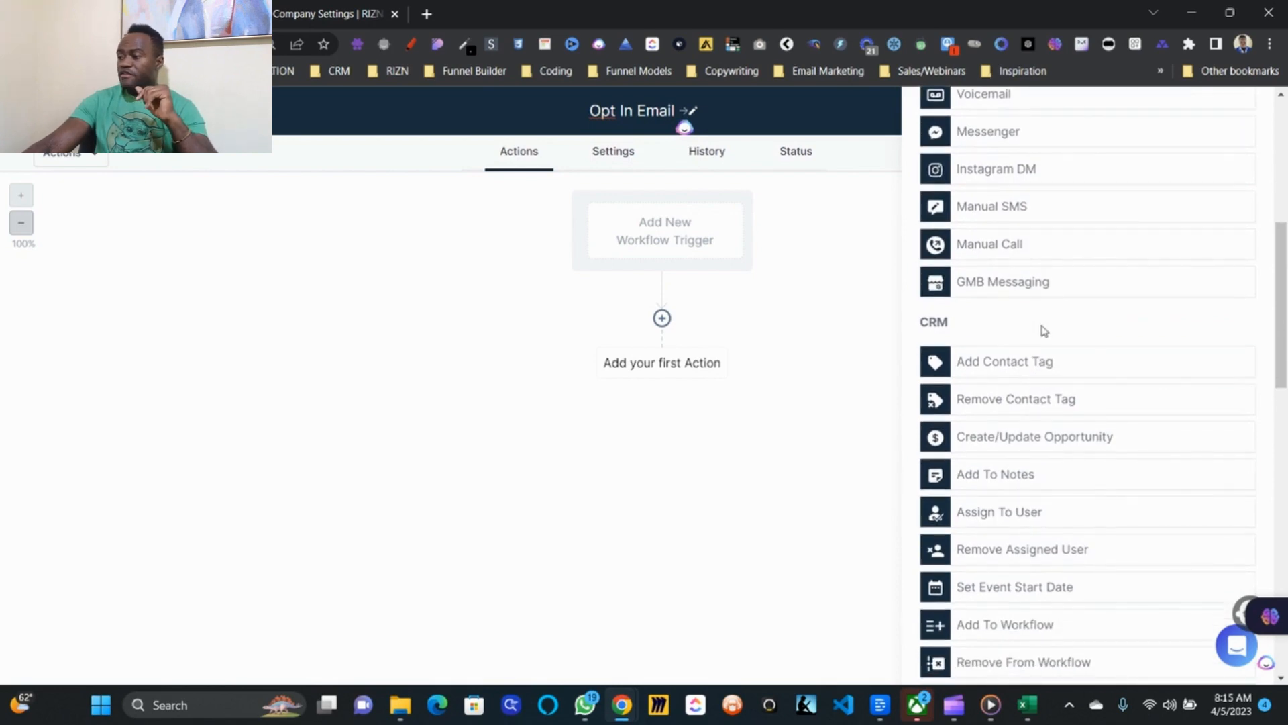
scroll(1044, 330, "up", 2)
scroll(1044, 330, "down", 5)
scroll(1040, 337, "down", 1)
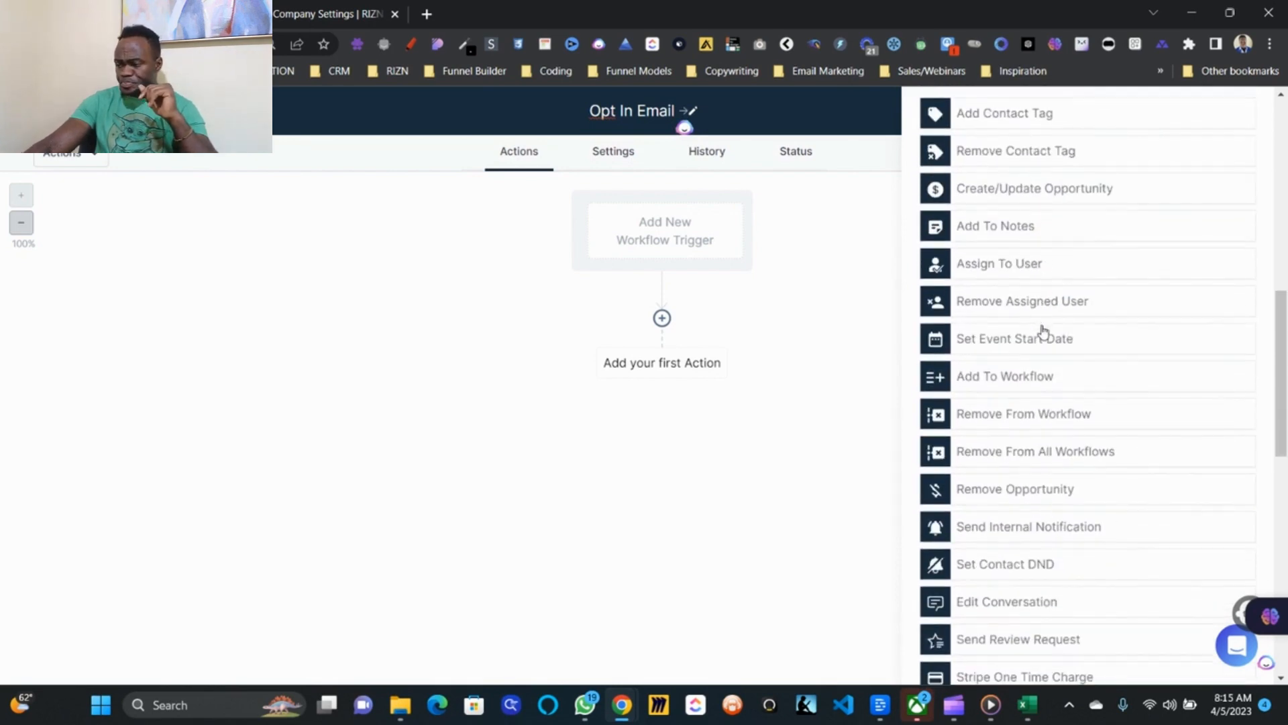
scroll(1027, 244, "up", 2)
scroll(1006, 247, "down", 1)
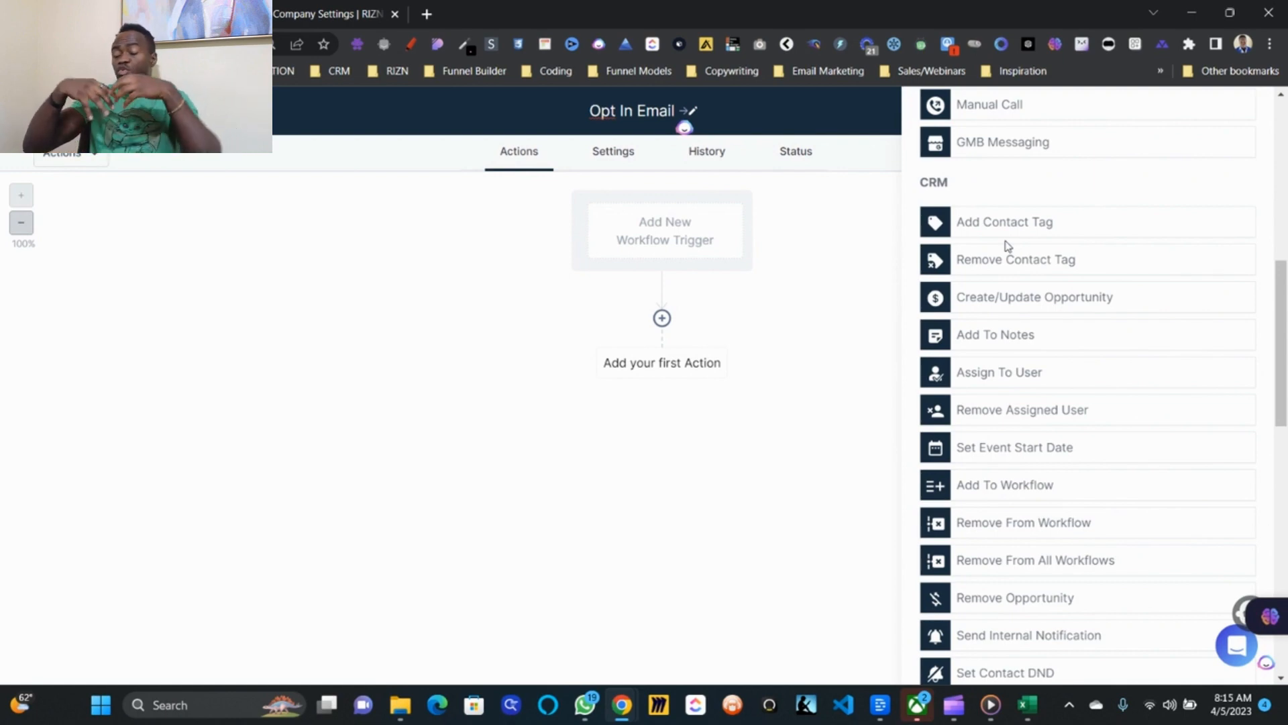
scroll(1006, 246, "up", 2)
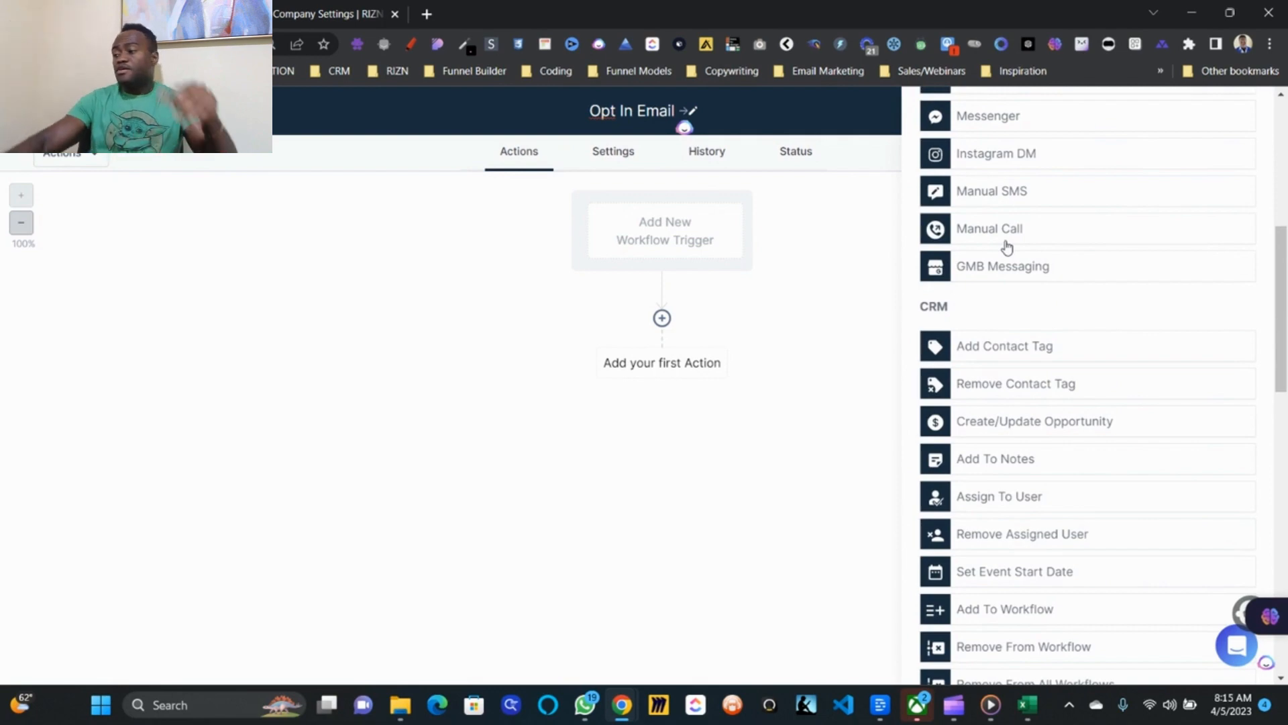
scroll(1007, 247, "up", 4)
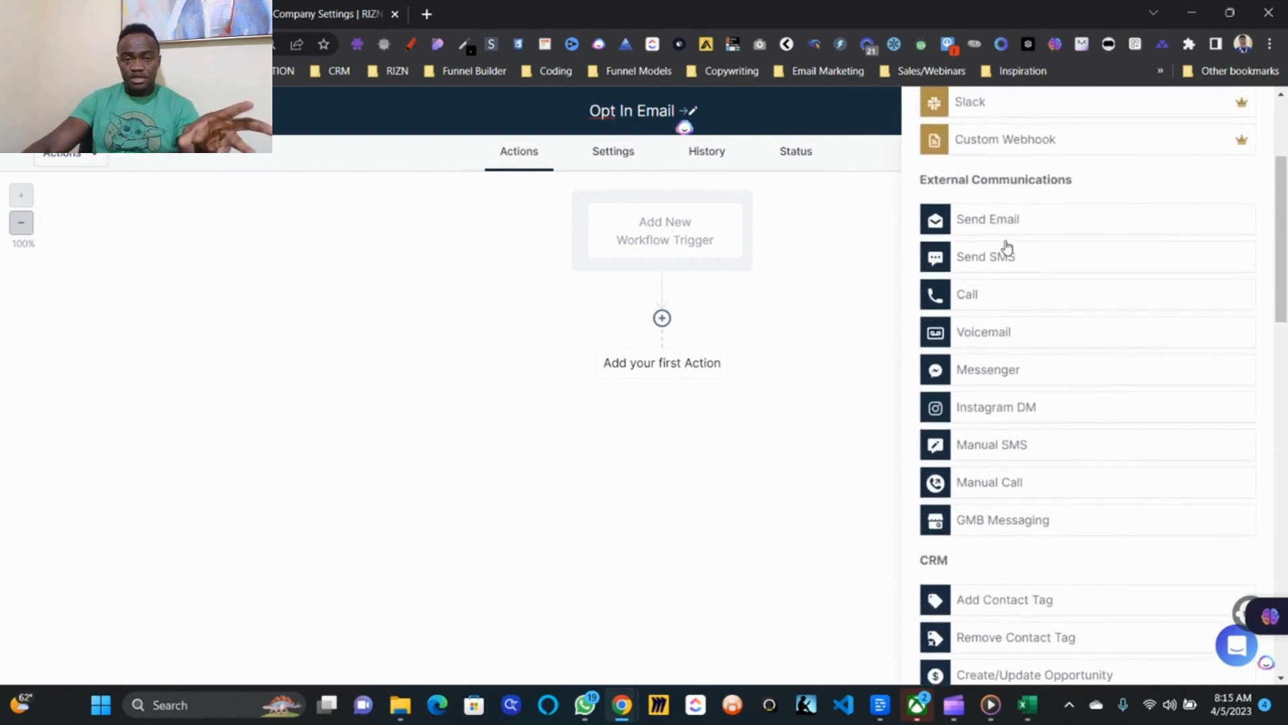
scroll(1006, 247, "down", 6)
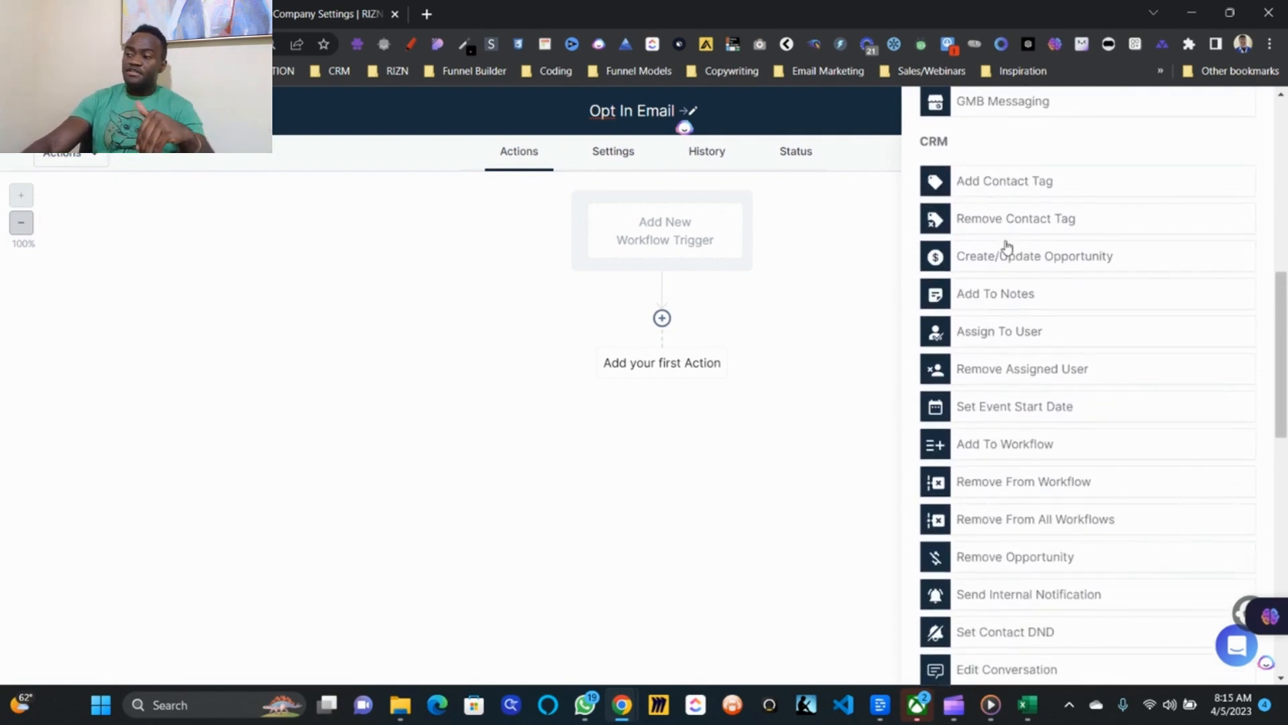
scroll(1006, 247, "down", 1)
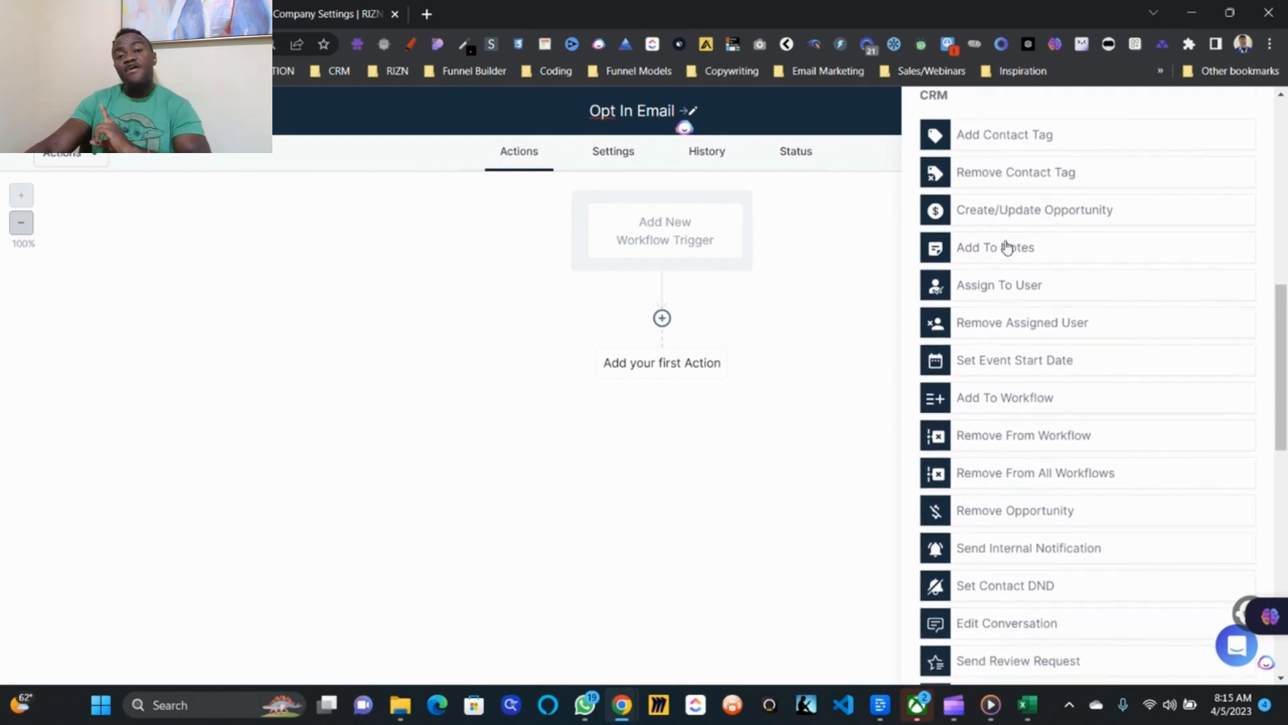
scroll(1006, 247, "down", 1)
scroll(1006, 247, "down", 12)
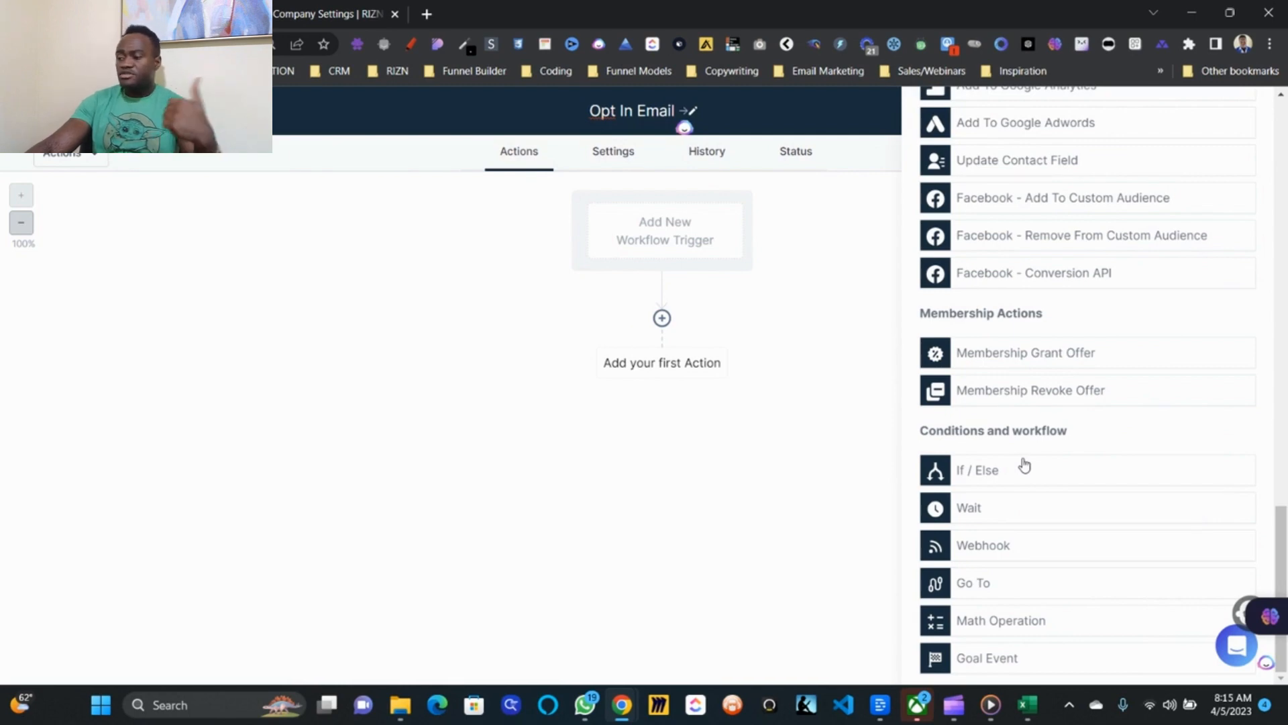
scroll(1024, 465, "up", 15)
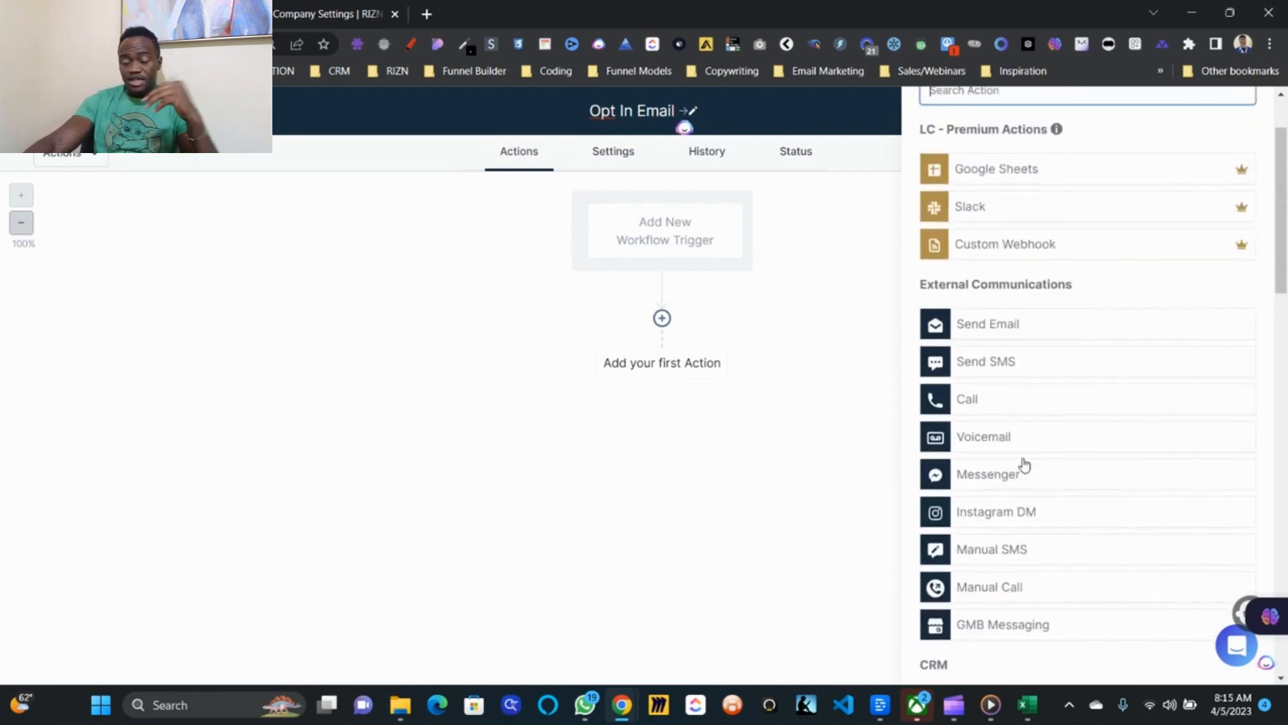
scroll(1024, 465, "up", 2)
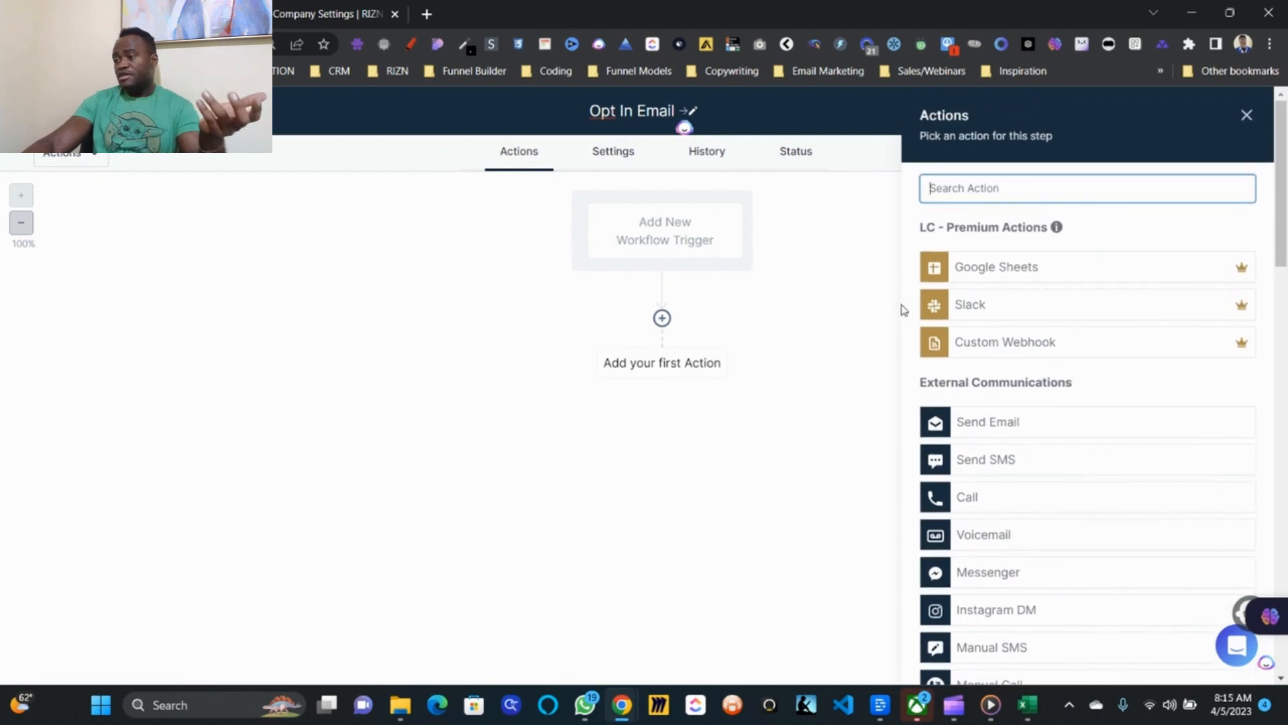
Step: Choose Send Email as the workflow's first action and paste the copied announcement email into its message body
left_click(1024, 422)
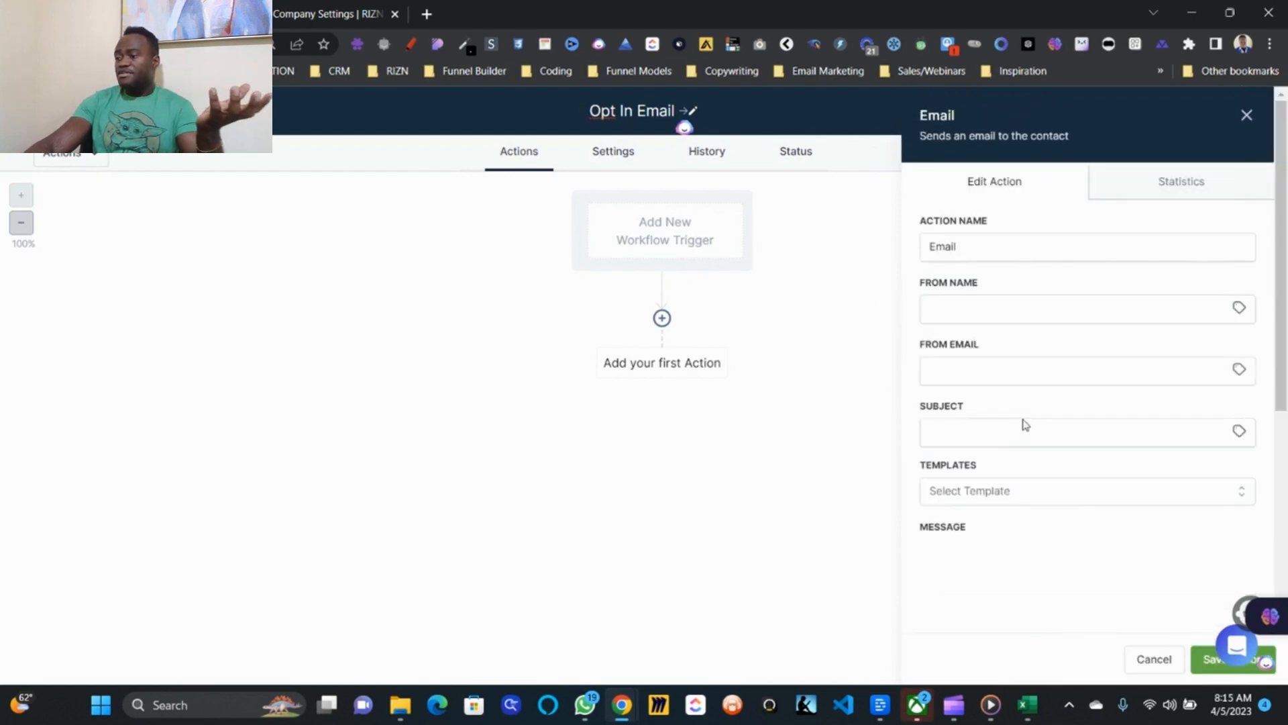
scroll(1000, 430, "down", 5)
left_click(964, 362)
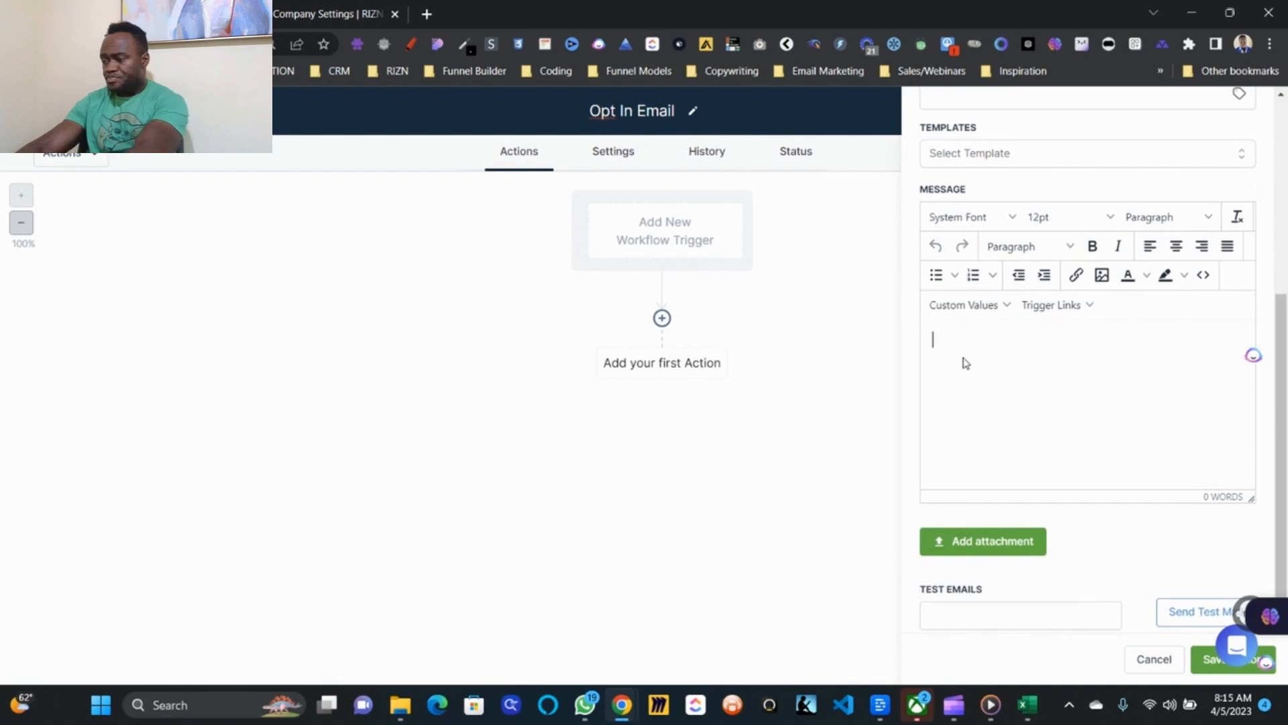
key("ctrl+v")
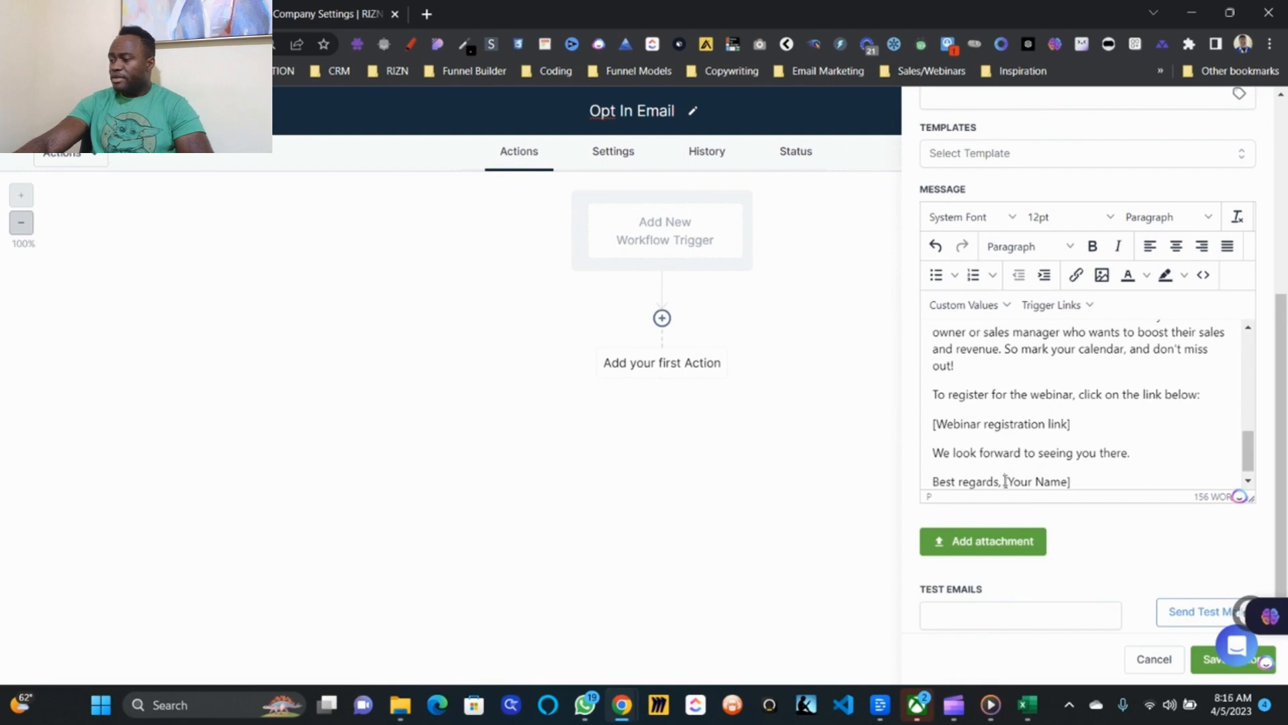
Step: Replace the [Your Name] placeholder with the sender's full name on a new line below "Best regards,"
left_click_drag(1004, 481, 1105, 506)
key("Return")
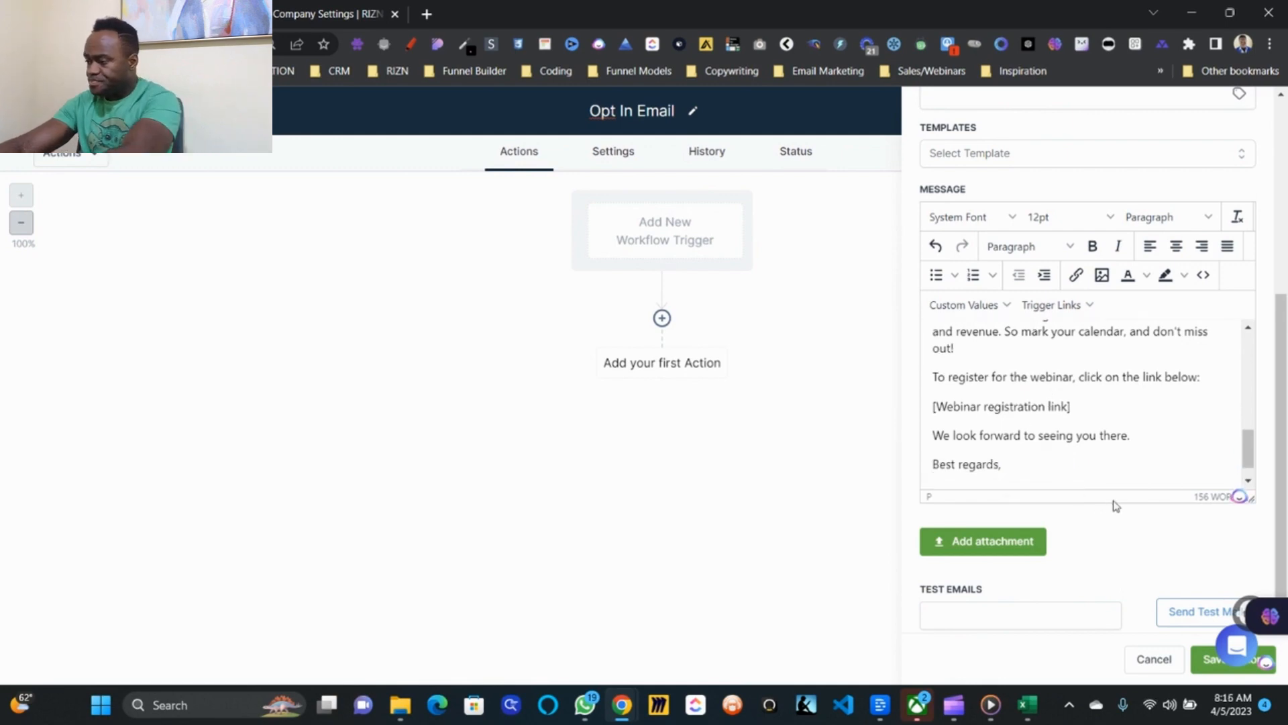
type("Emmanuel Igweh")
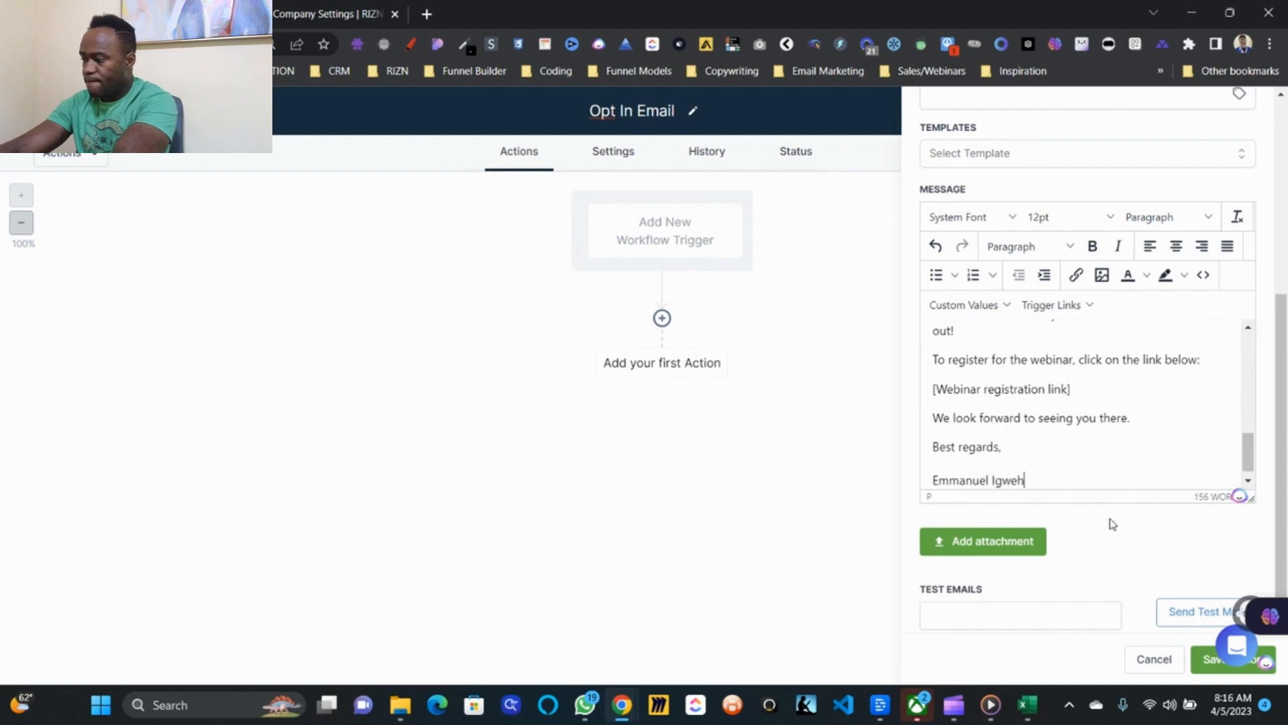
Step: Move "Don't Miss Our Upcoming Webinar on Appointment Setters" out of the message body into the email's subject field
scroll(1104, 419, "up", 10)
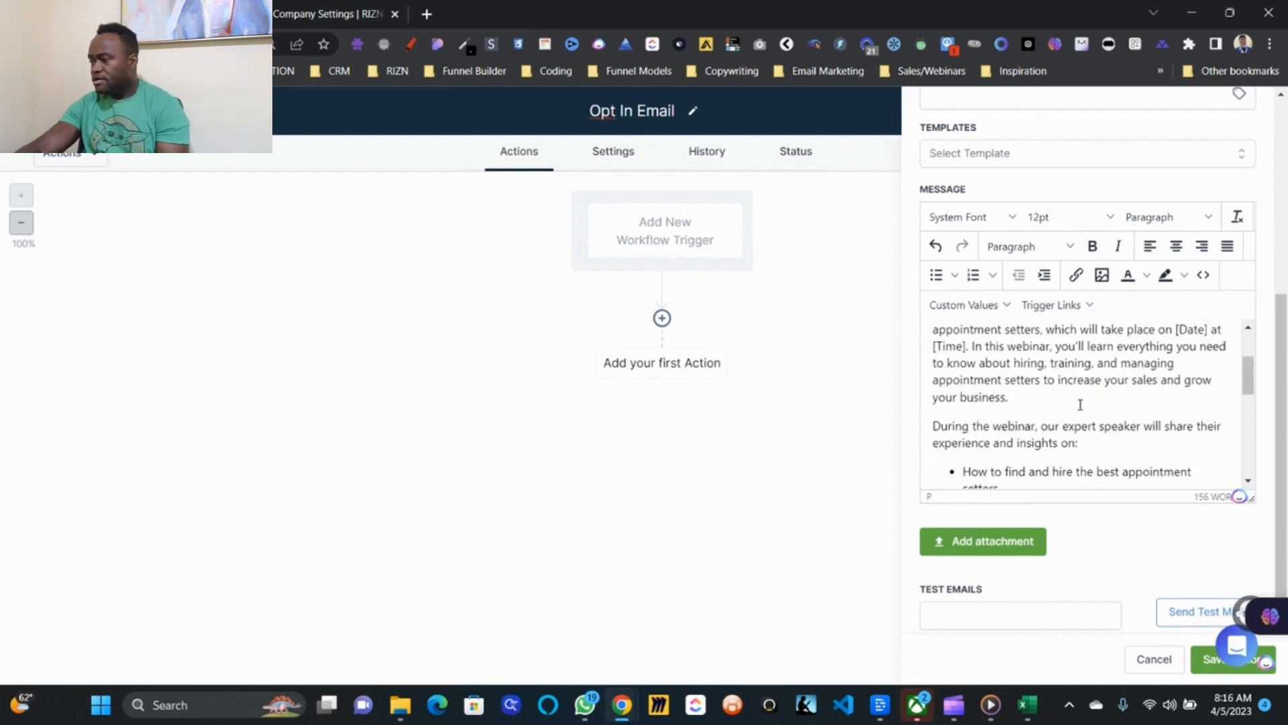
scroll(966, 401, "down", 1)
scroll(1054, 384, "up", 1)
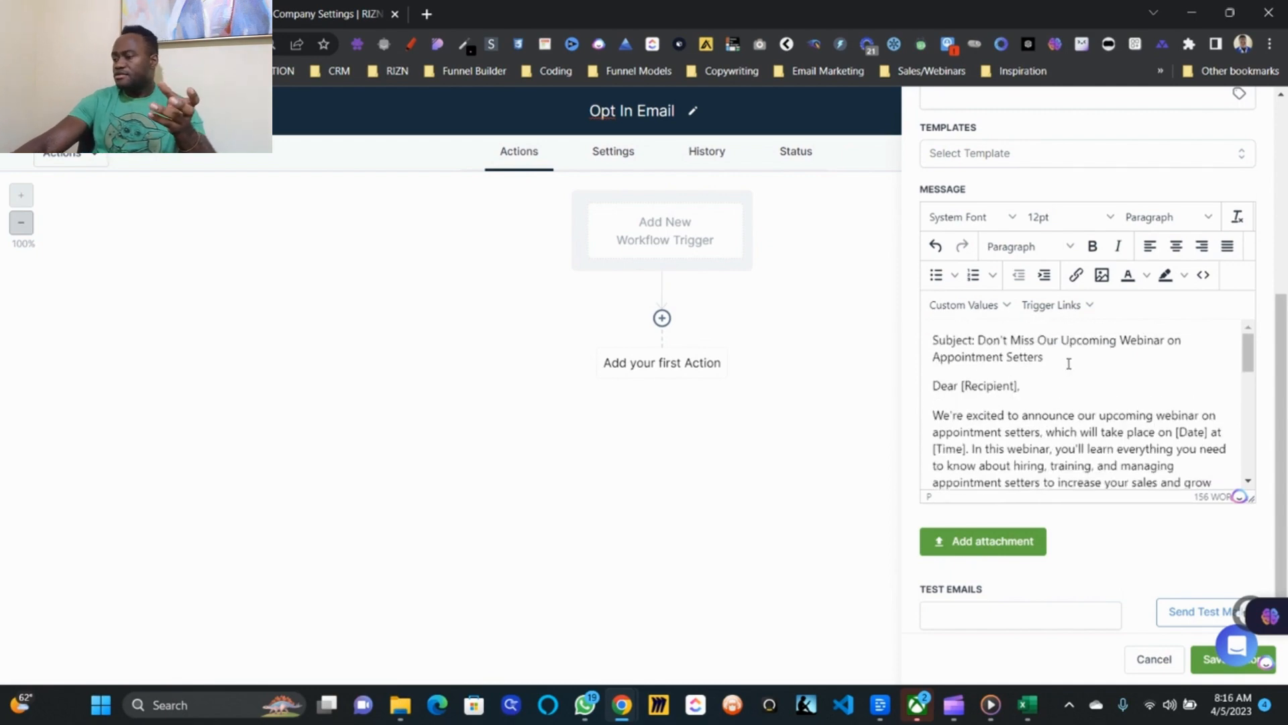
left_click_drag(1069, 363, 963, 340)
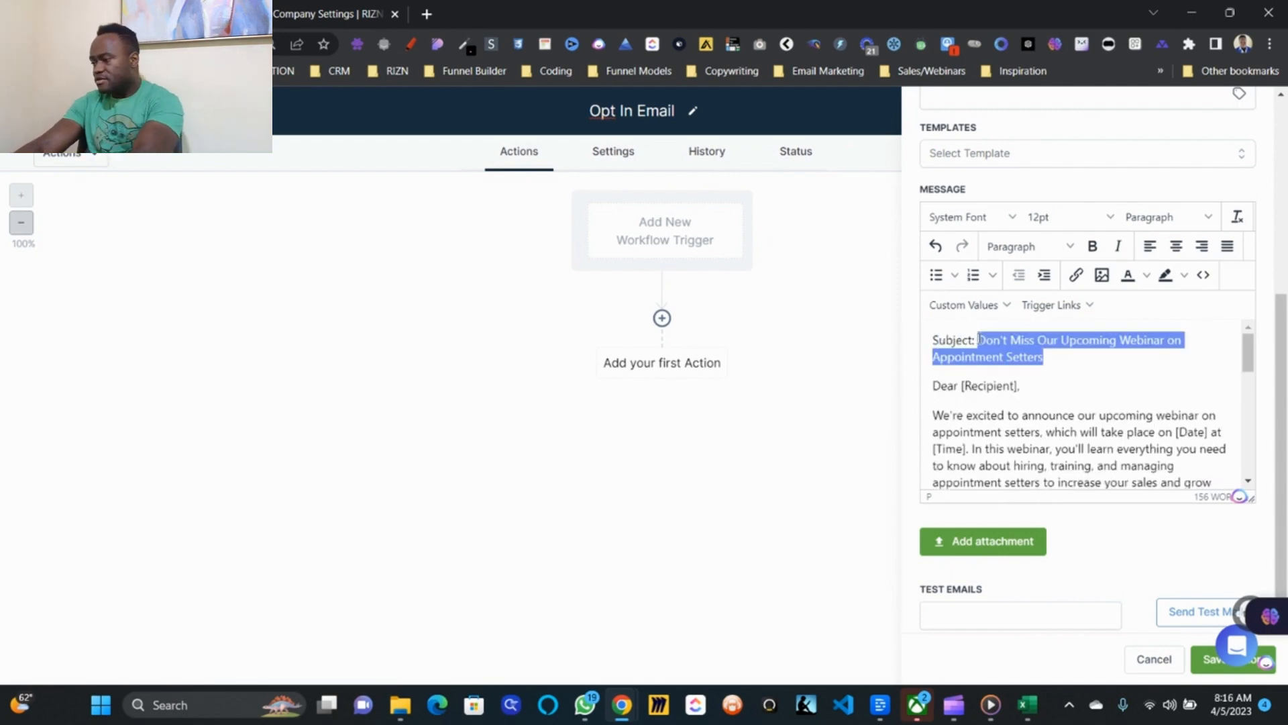
key("ctrl+x")
scroll(969, 368, "up", 5)
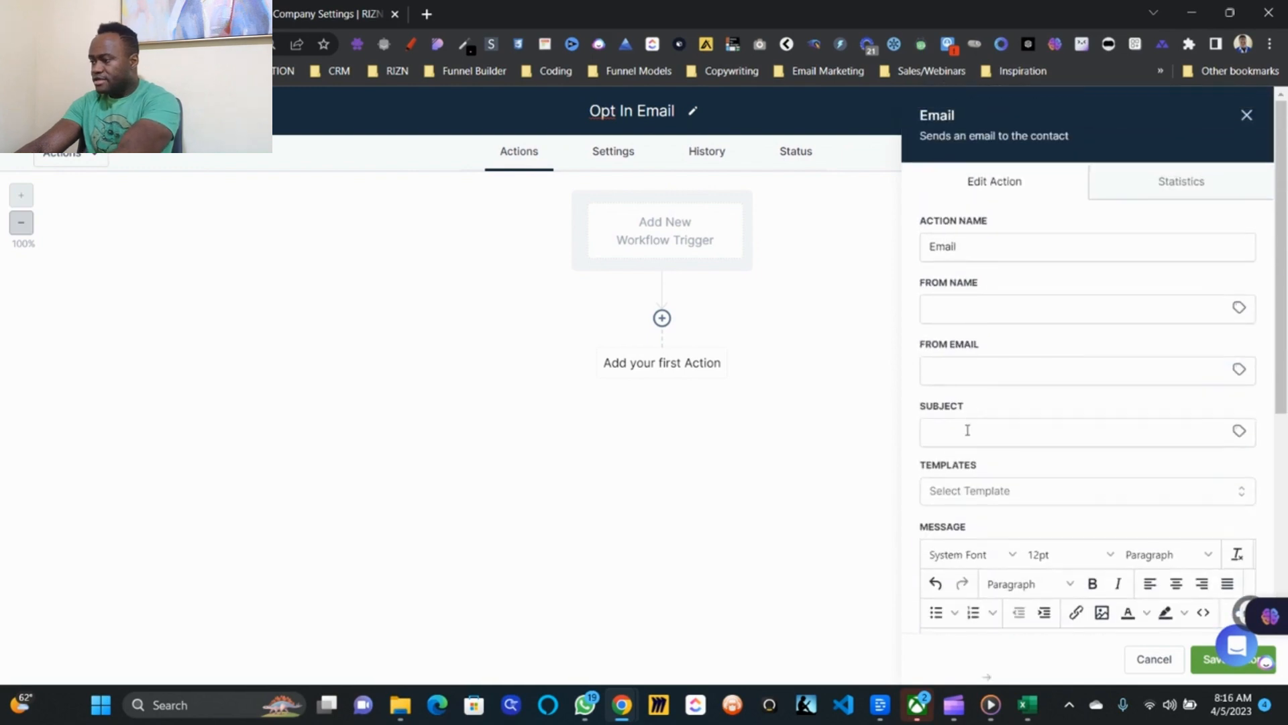
left_click(967, 429)
key("ctrl+v")
Step: Replace the [Recipient] placeholder in the greeting with the contact's First Name custom value
scroll(1017, 358, "down", 5)
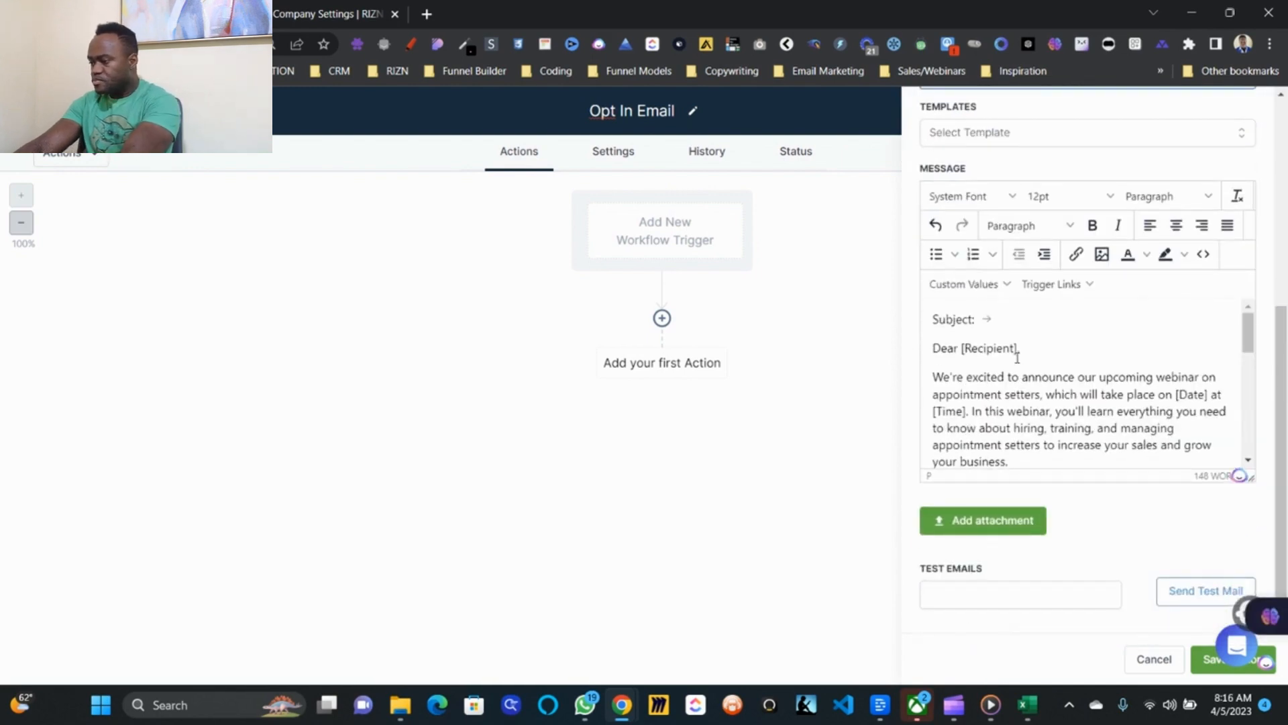
left_click_drag(996, 347, 920, 299)
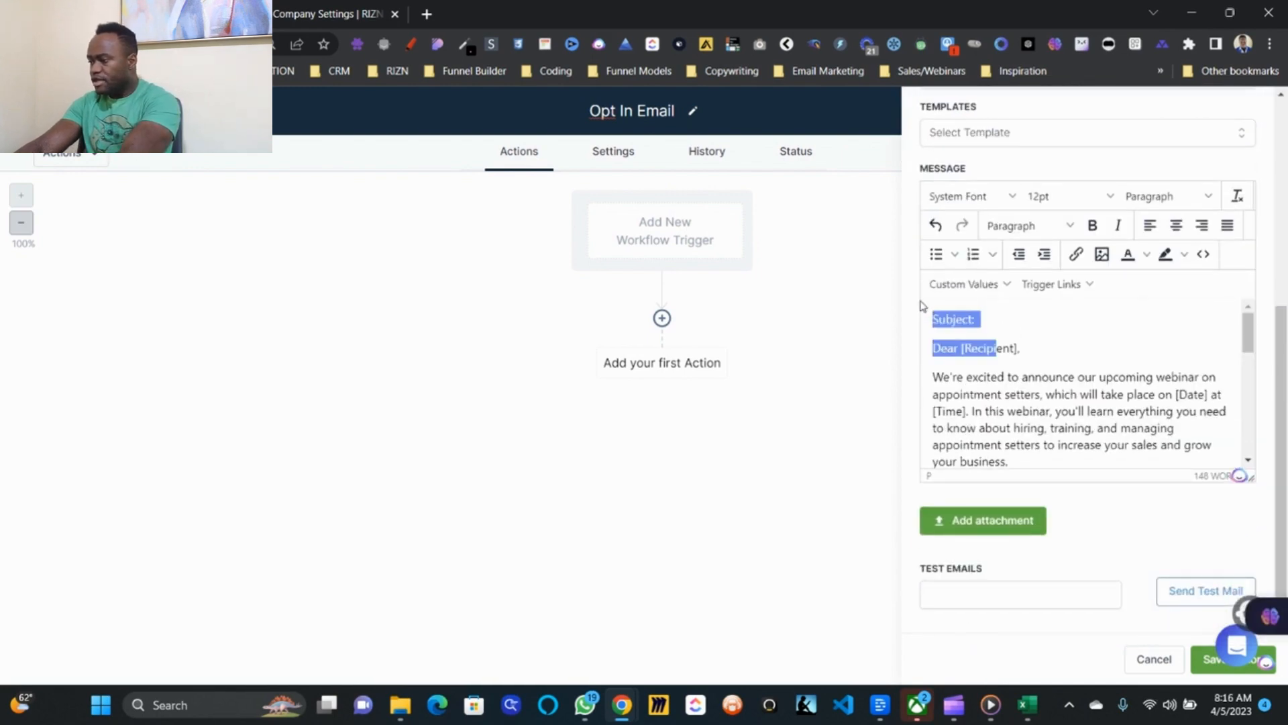
left_click(1022, 344)
left_click_drag(1018, 348, 962, 349)
key("BackSpace")
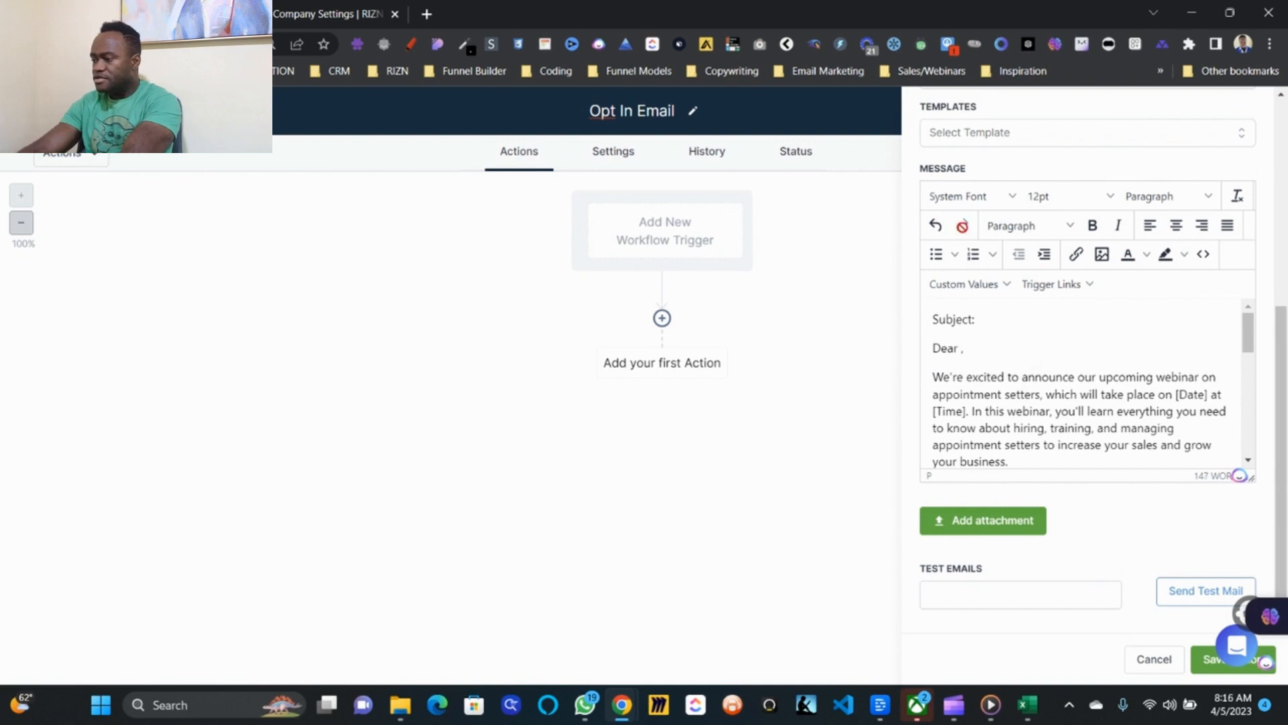
left_click(964, 284)
mouse_move(951, 313)
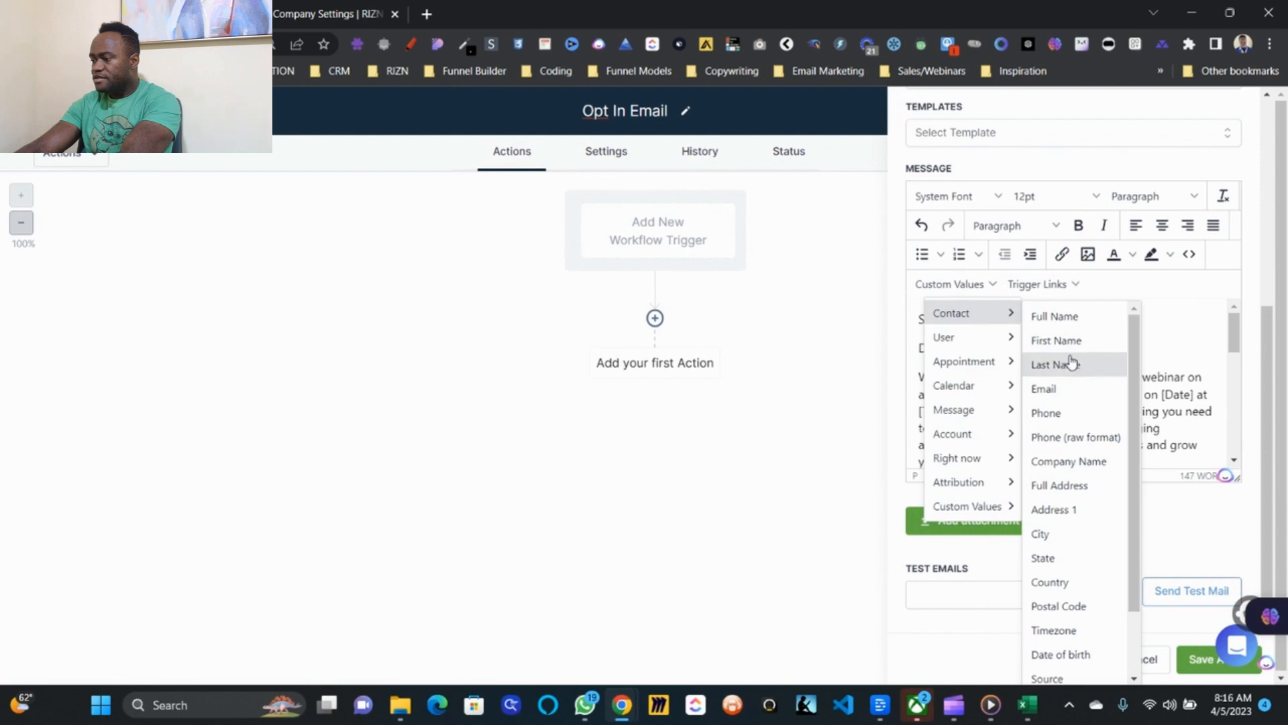
left_click(1059, 340)
Step: Fill in the email's From Name with the sender's full name and save the Email action to the workflow
scroll(1006, 356, "down", 1)
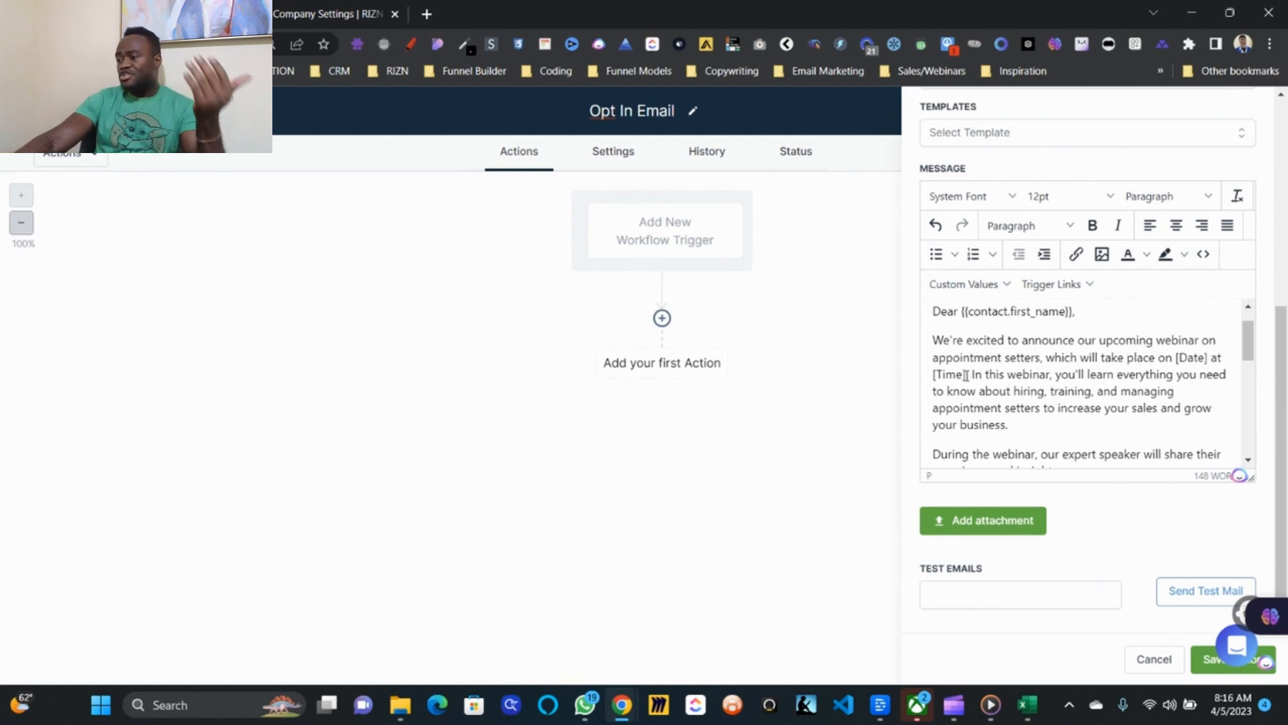
scroll(966, 374, "up", 6)
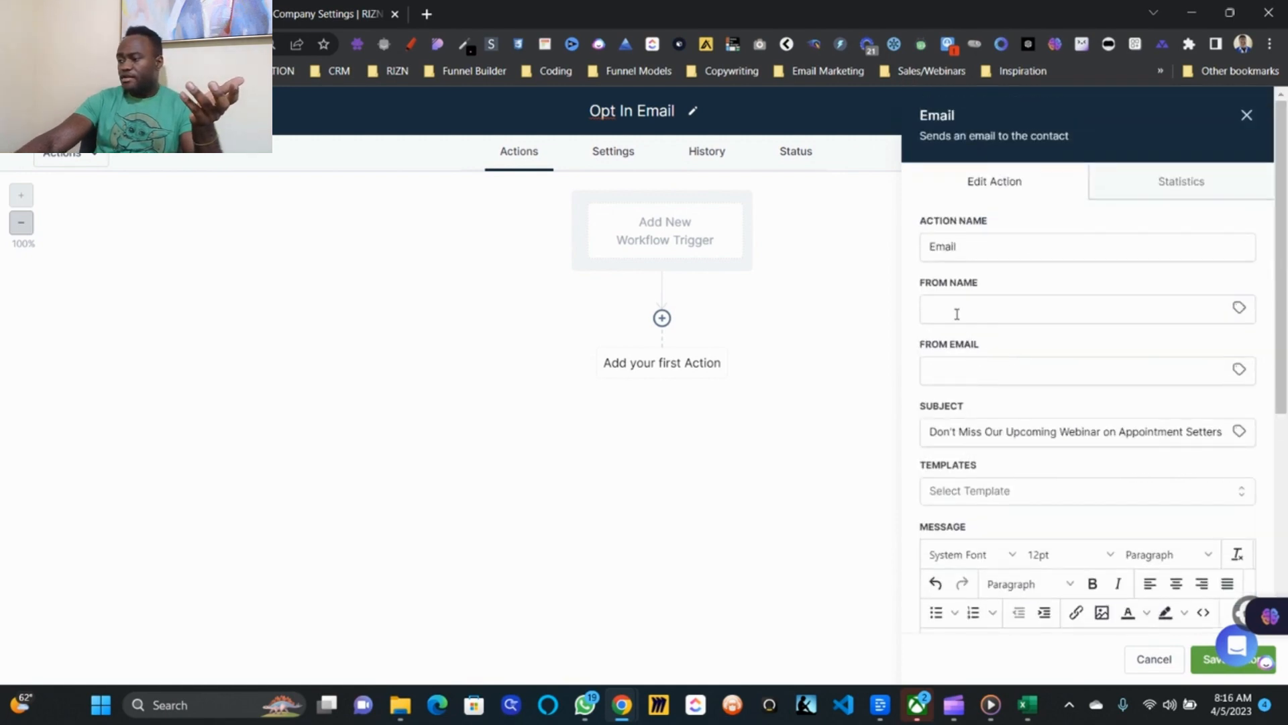
left_click(957, 314)
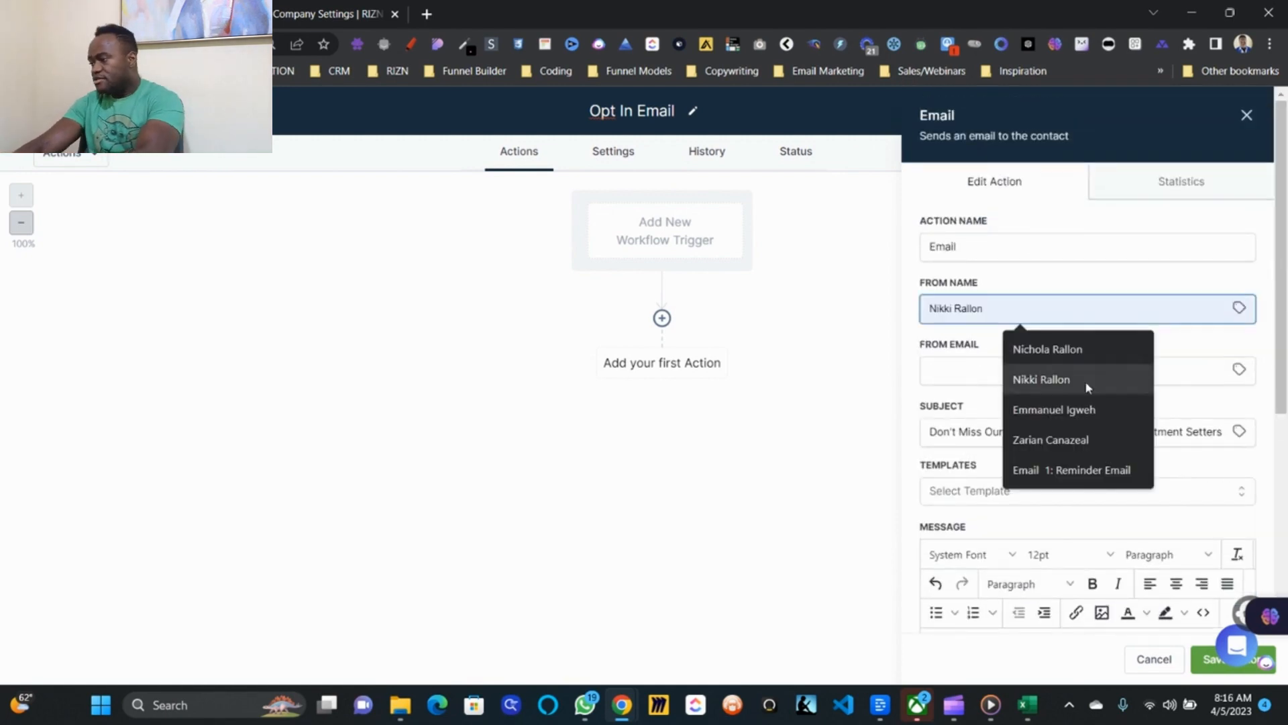
left_click(1099, 408)
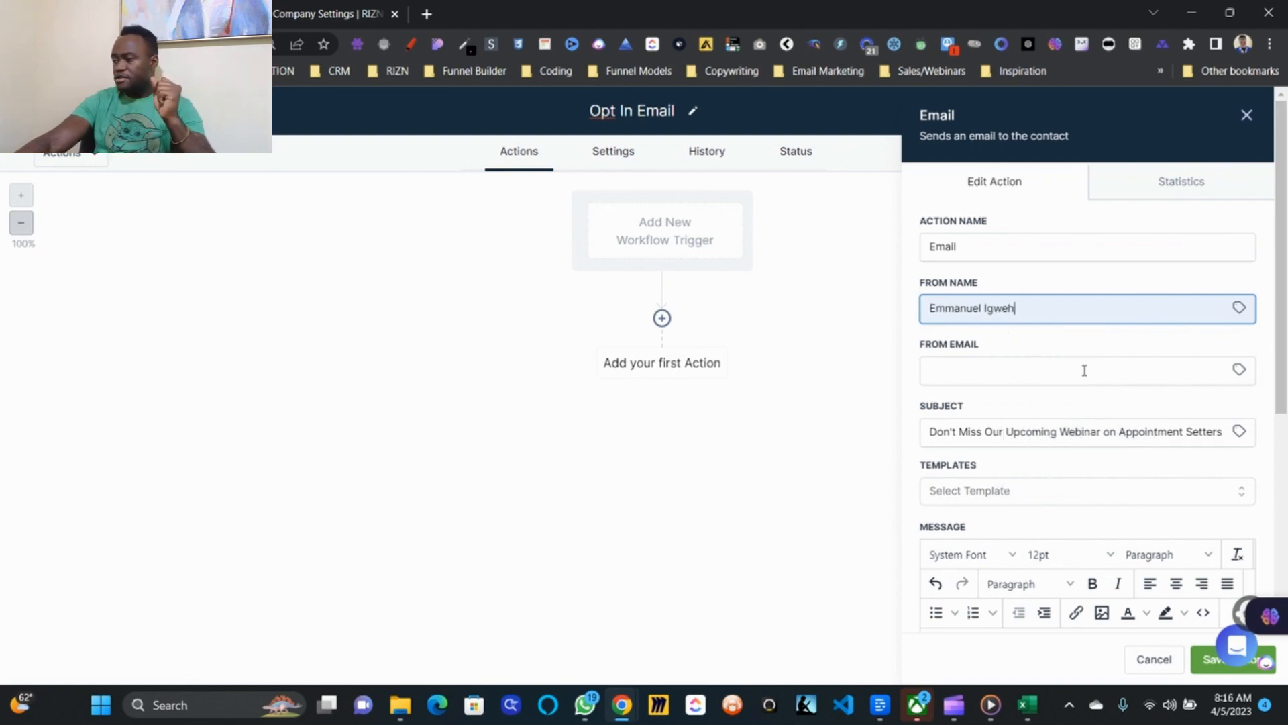
scroll(1084, 370, "down", 5)
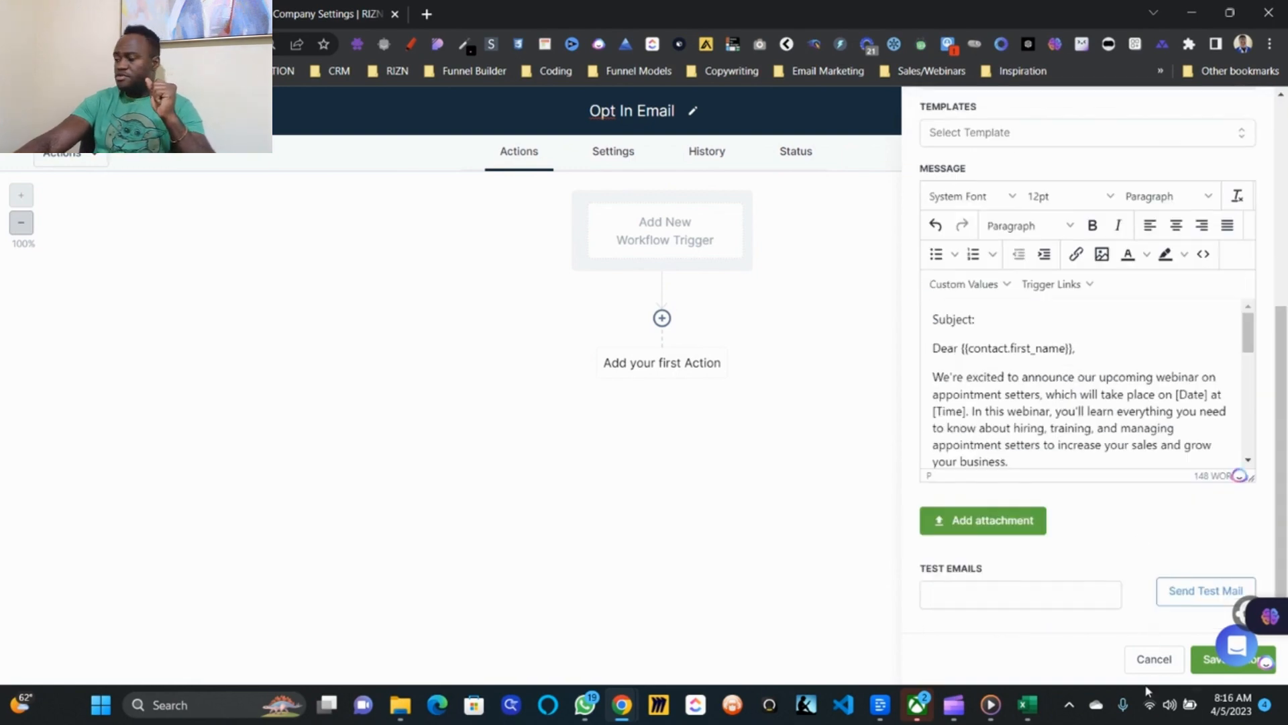
left_click(1208, 658)
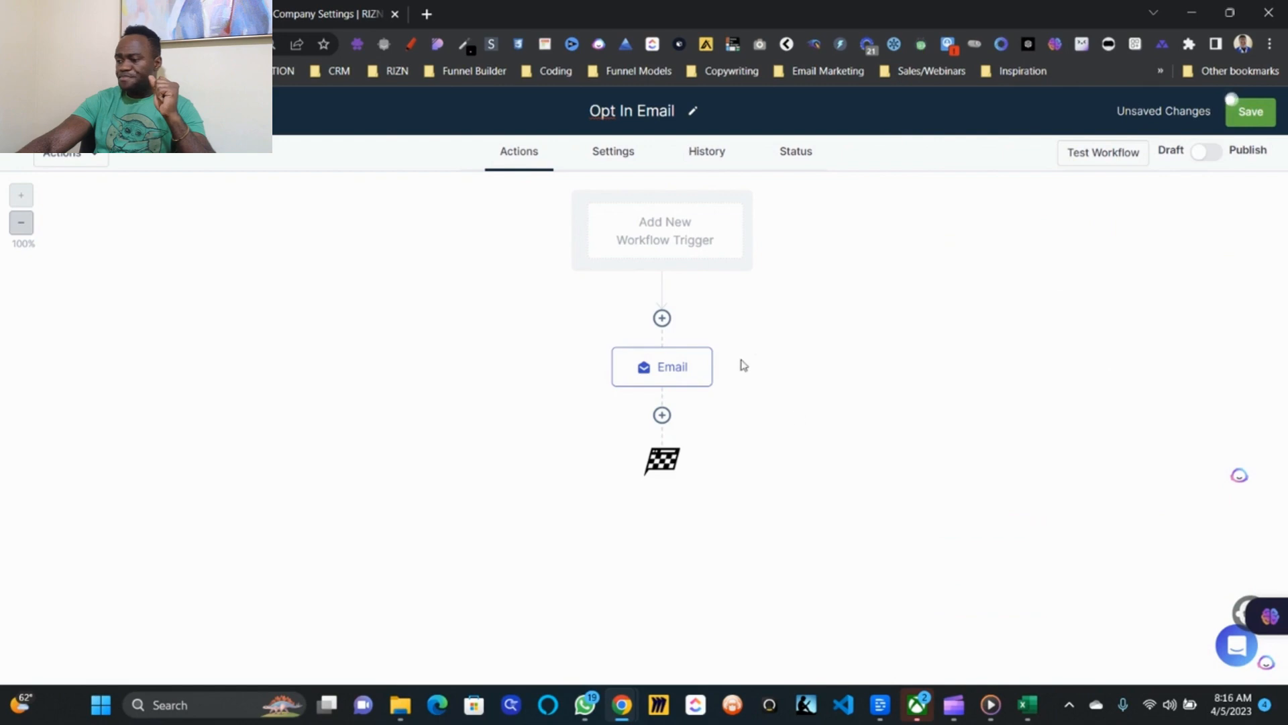
Step: Add a Contact Tag trigger to the workflow with a Tag Added filter
left_click(665, 235)
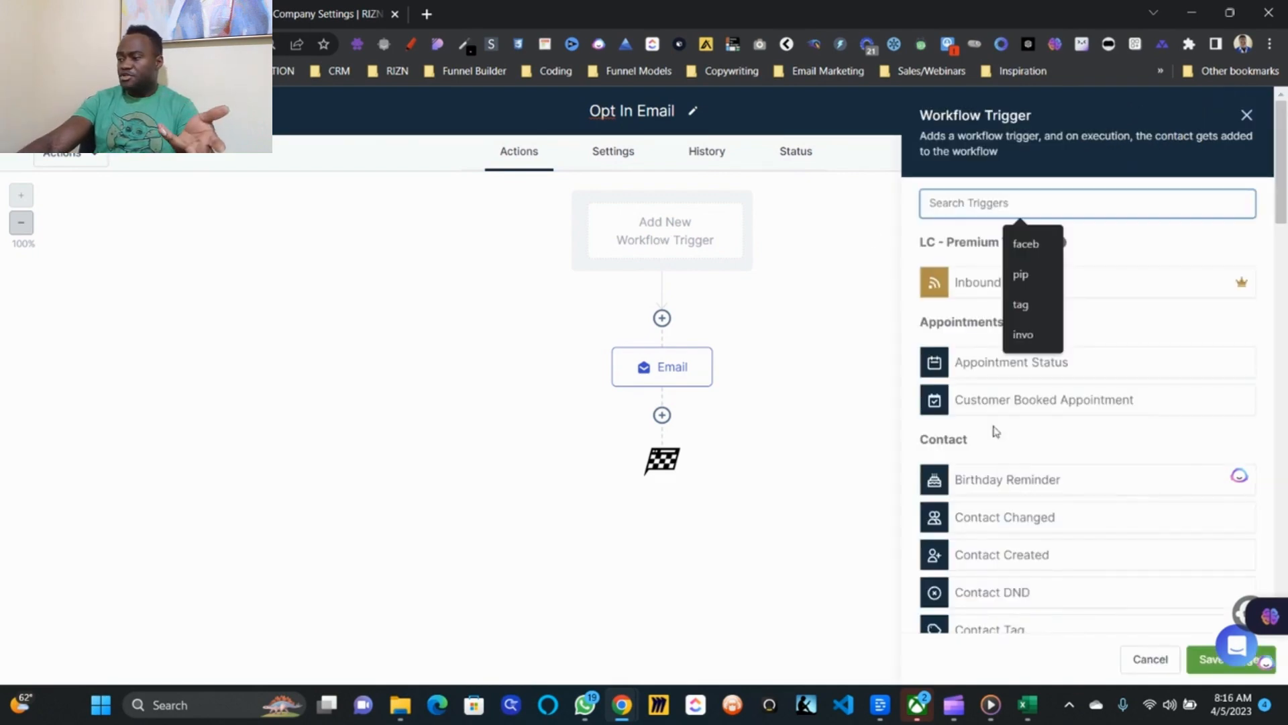
scroll(996, 431, "down", 3)
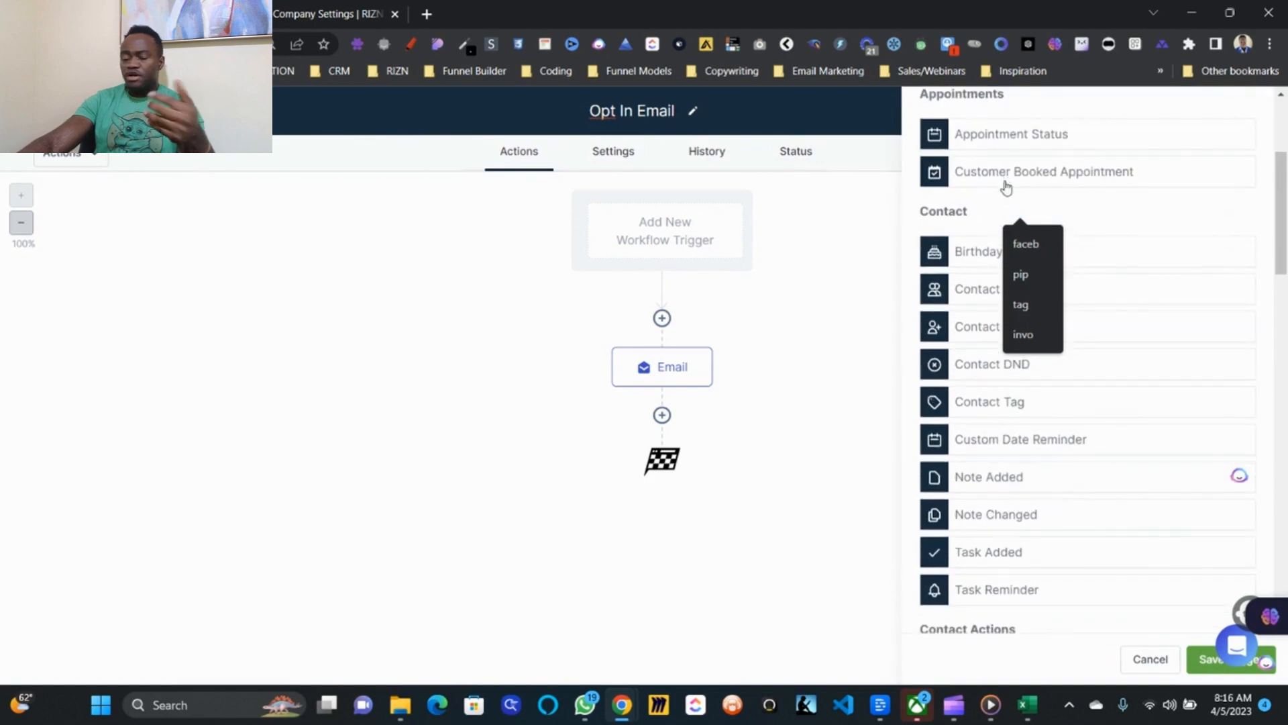
scroll(1018, 575, "down", 1)
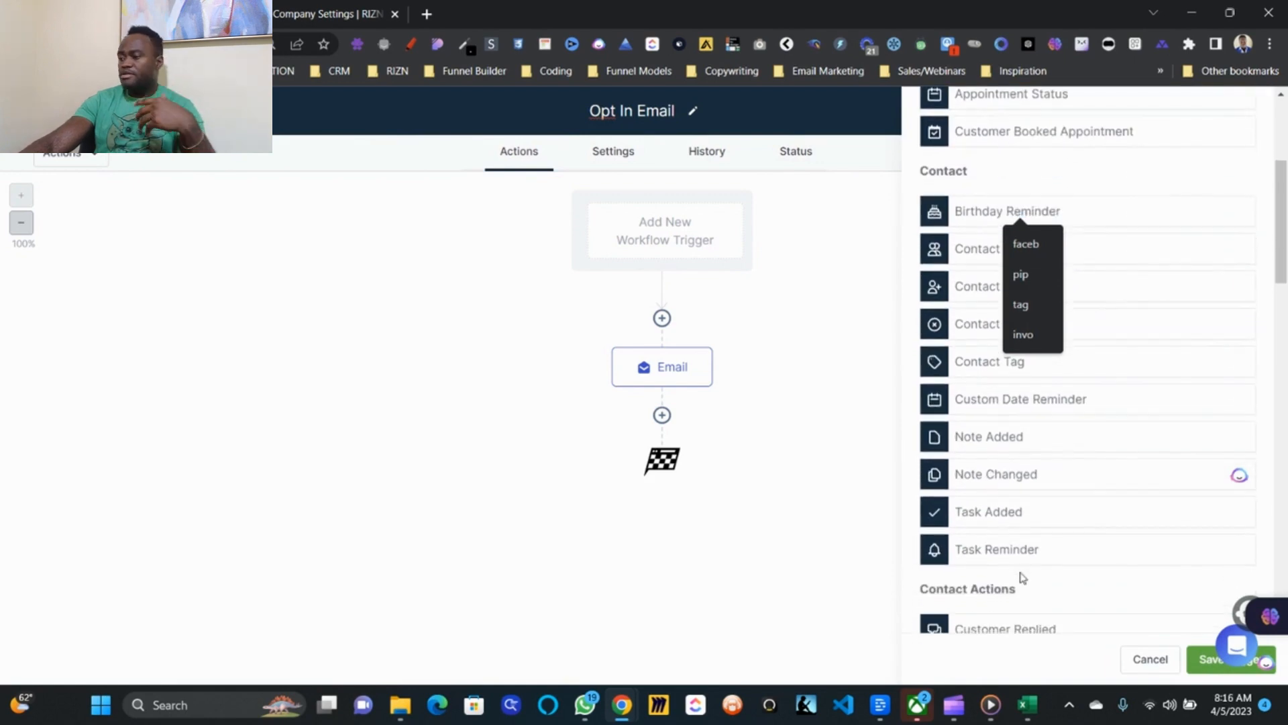
left_click(981, 365)
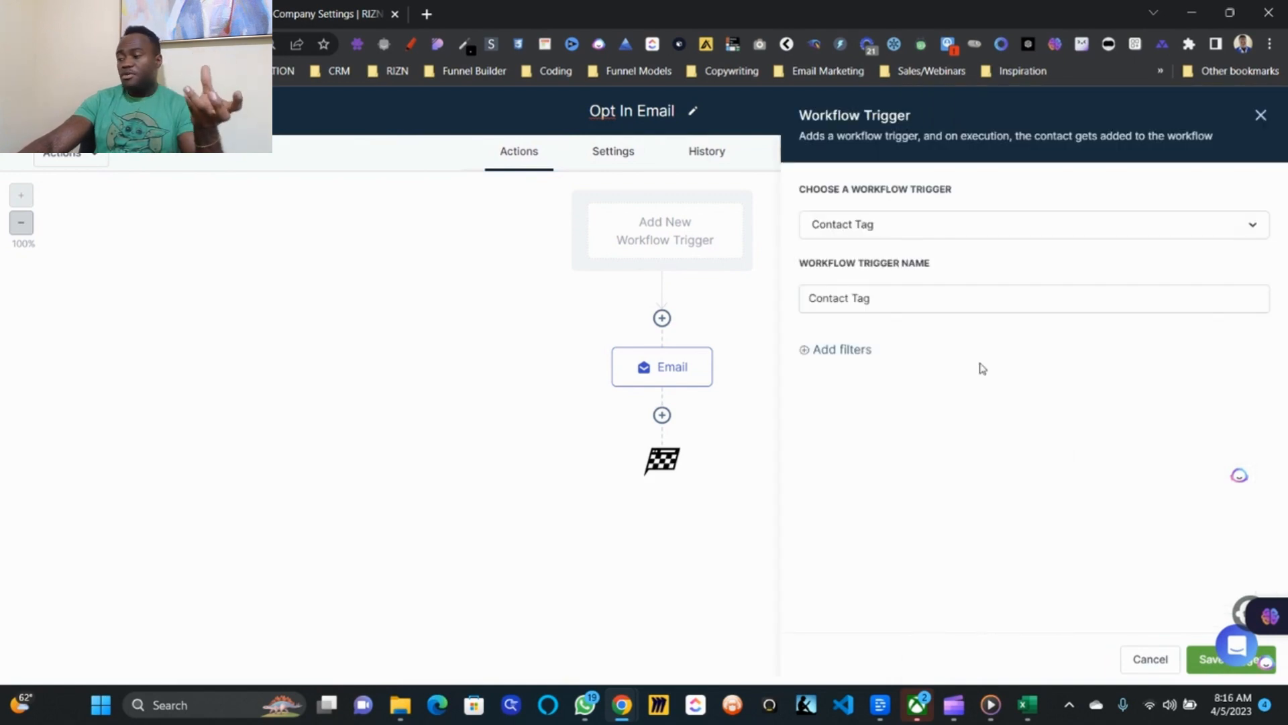
left_click(843, 349)
left_click(846, 373)
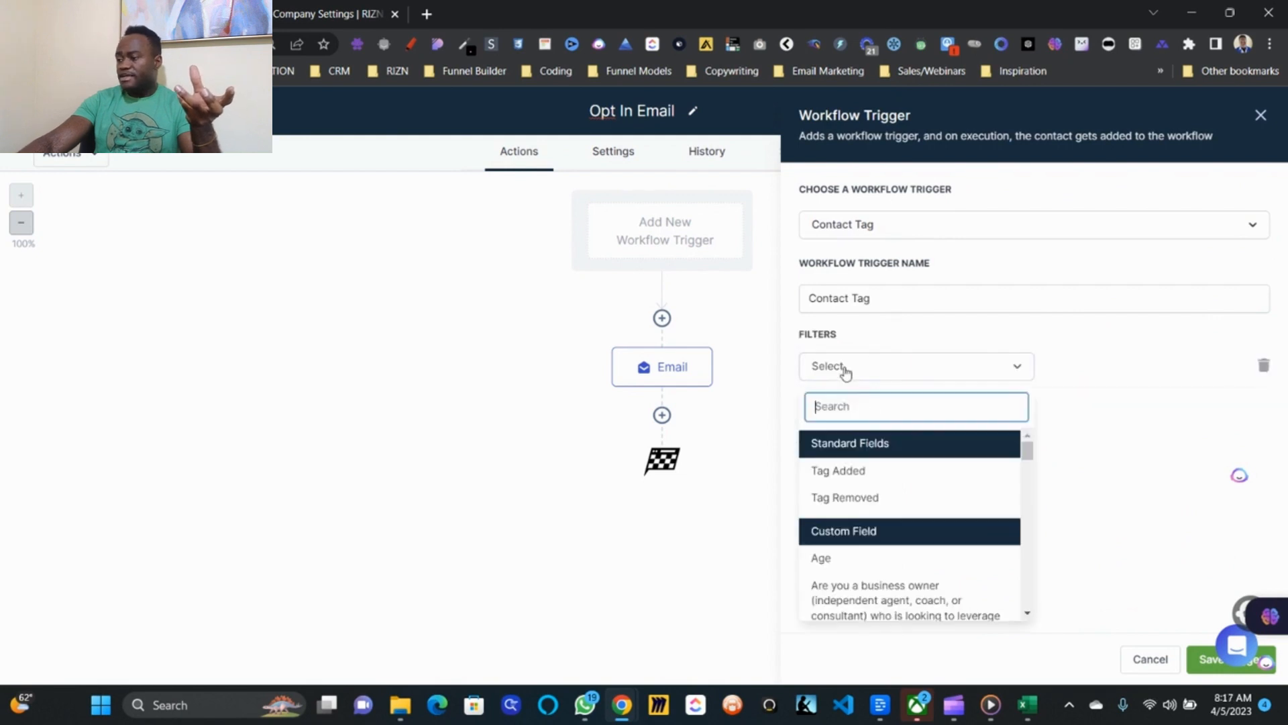
left_click(851, 471)
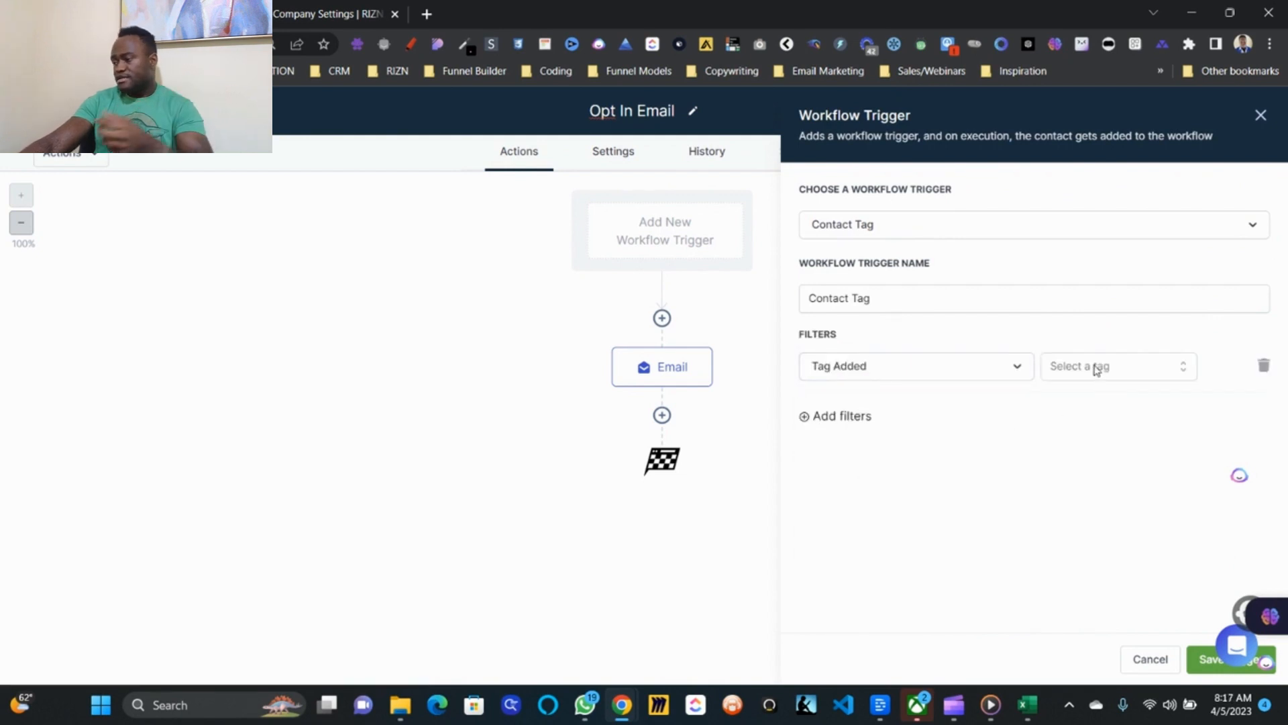
Step: Create a new tag named webinar as the value of the trigger's Tag Added filter
left_click(1098, 370)
type("webina")
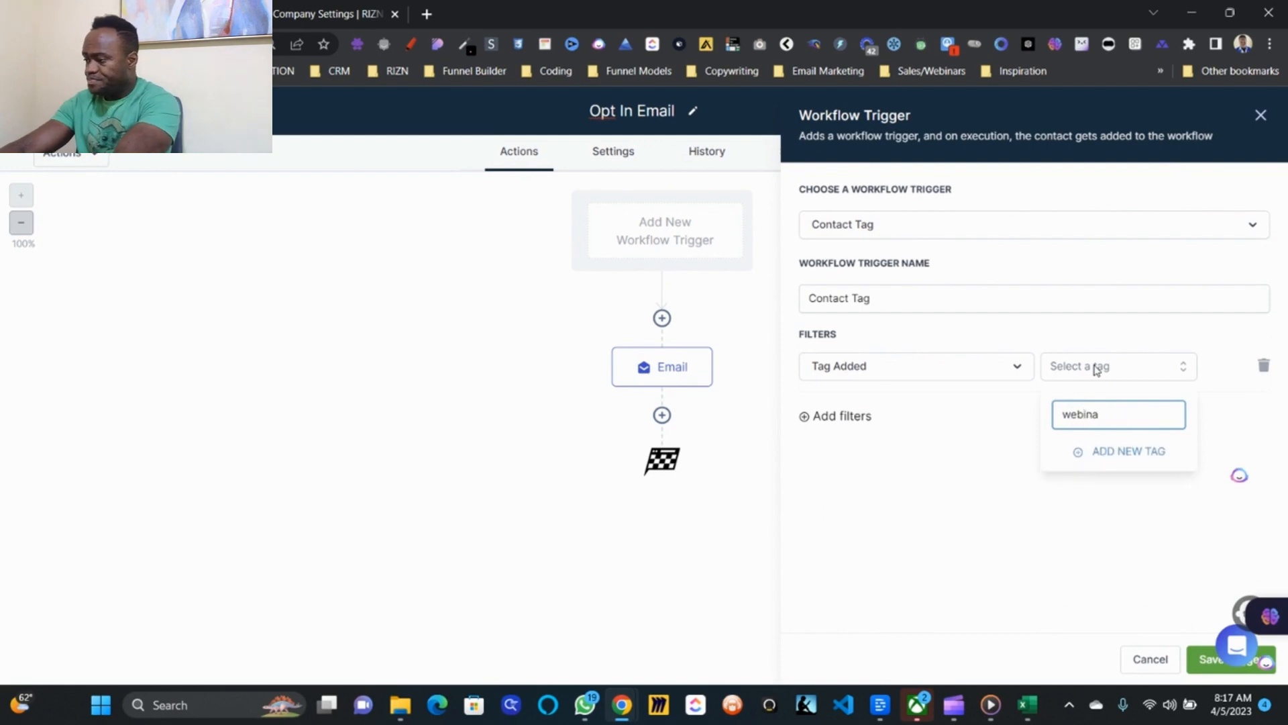
type("r")
left_click(1095, 446)
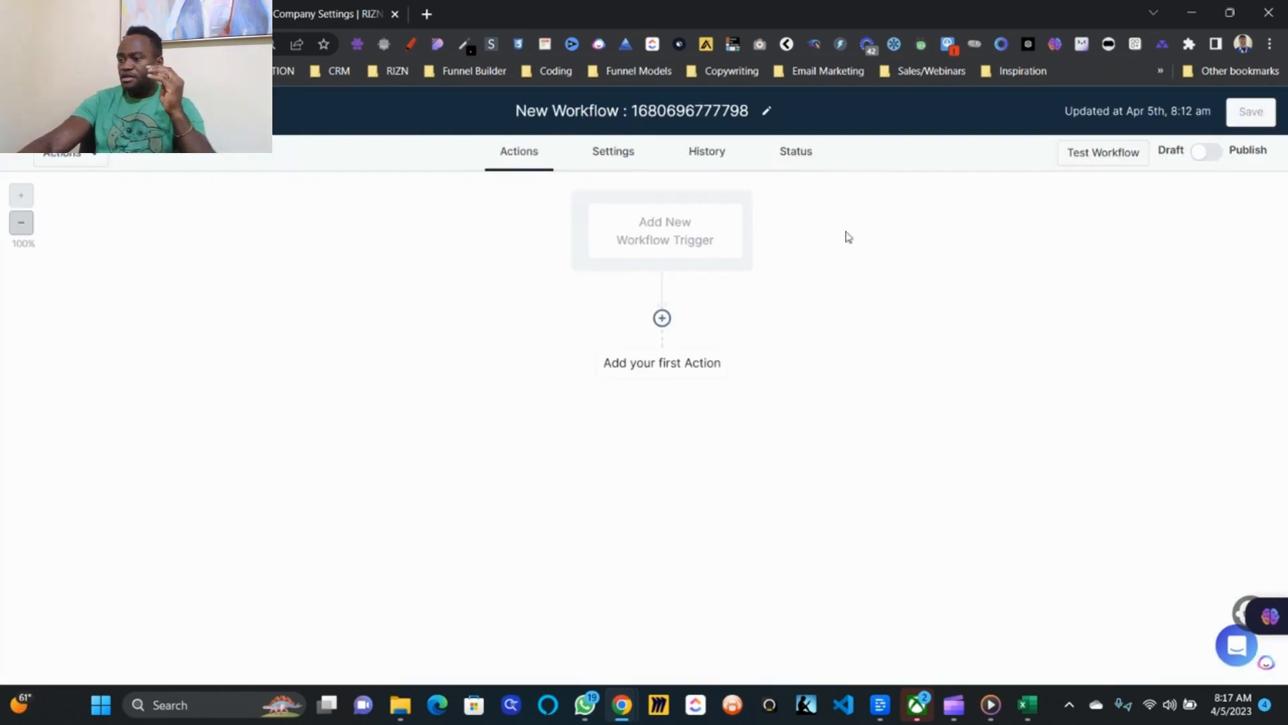
Step: Leave the workflow editor and return to the list of workflows
left_click(326, 8)
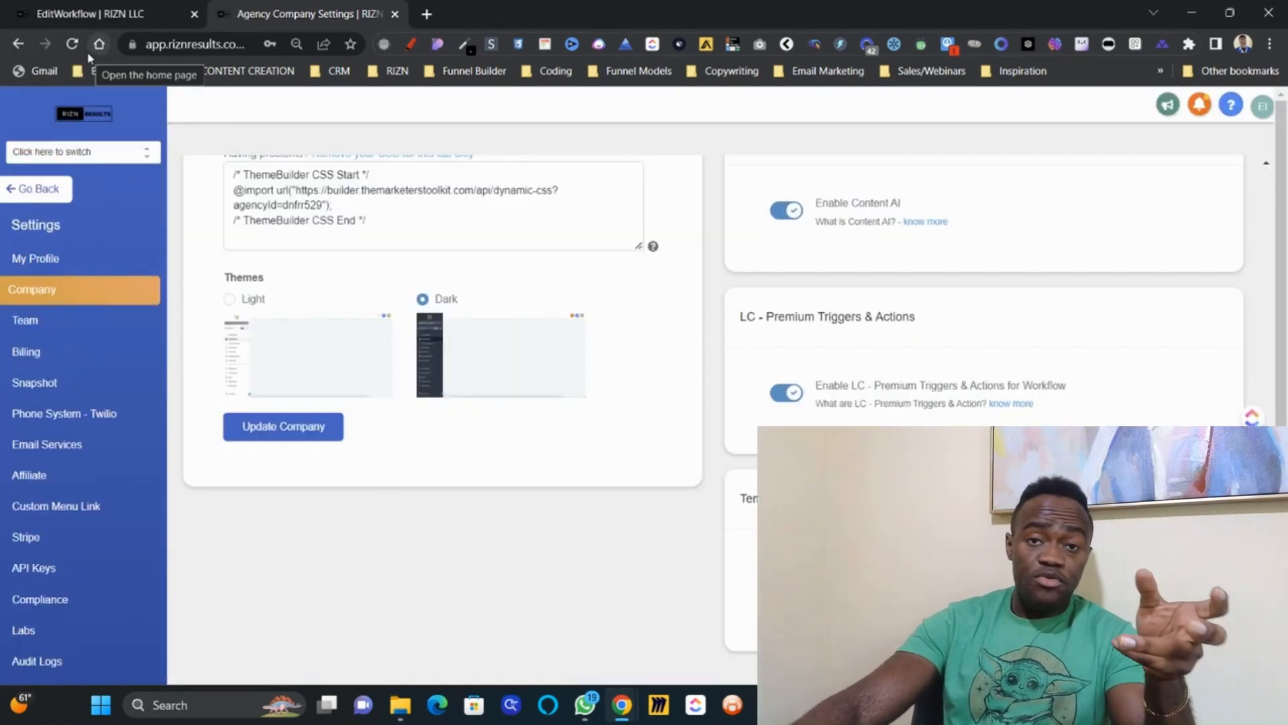
left_click(58, 6)
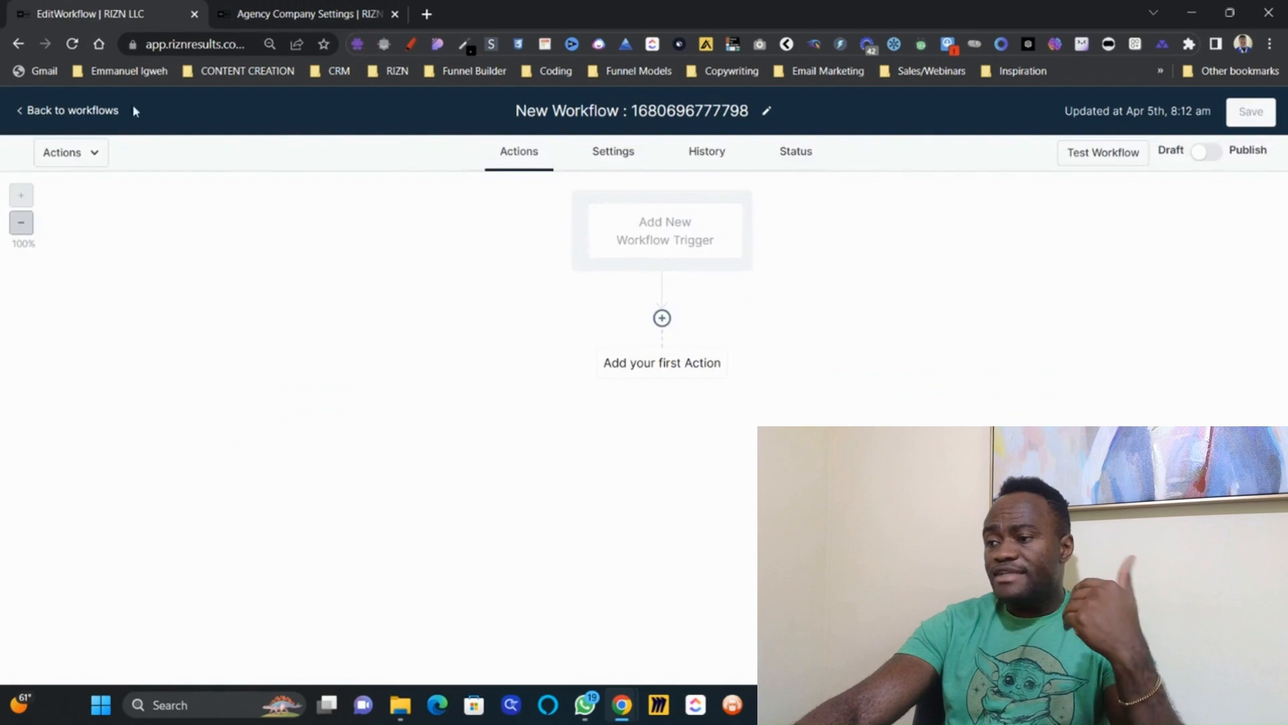
left_click(77, 111)
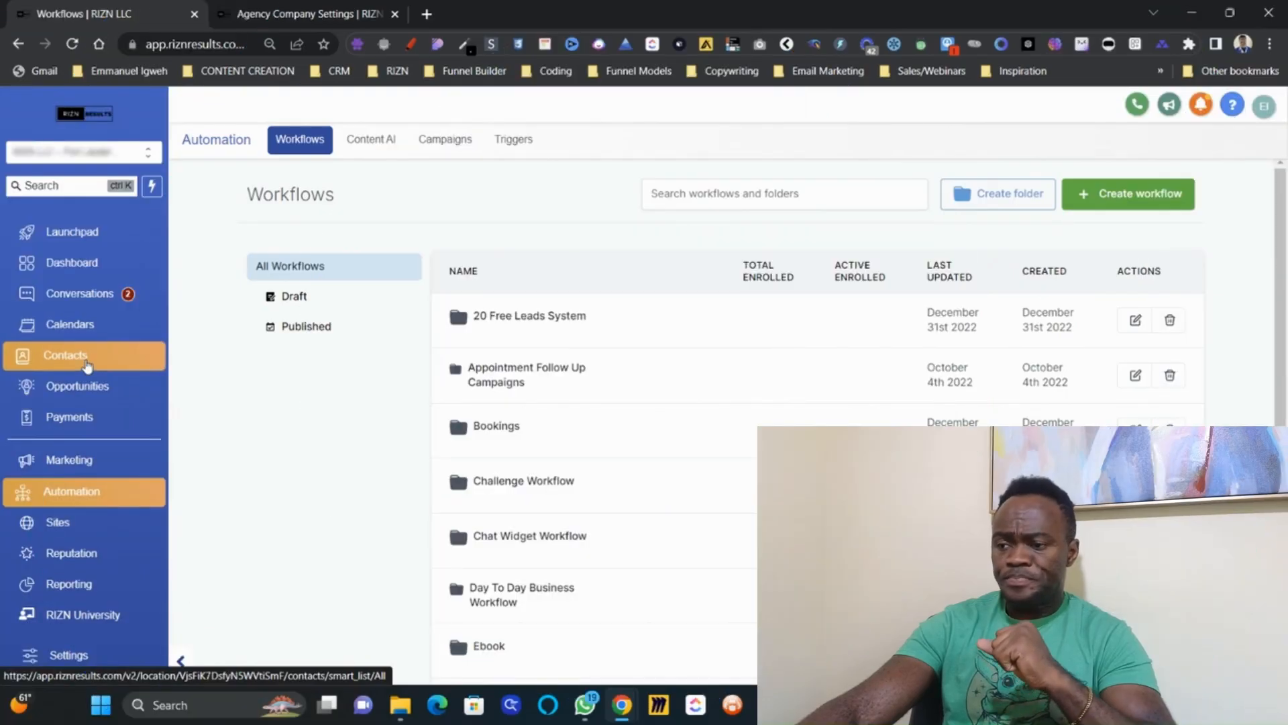
Step: Search the contacts for the test contact's full name and open that contact's record
left_click(87, 364)
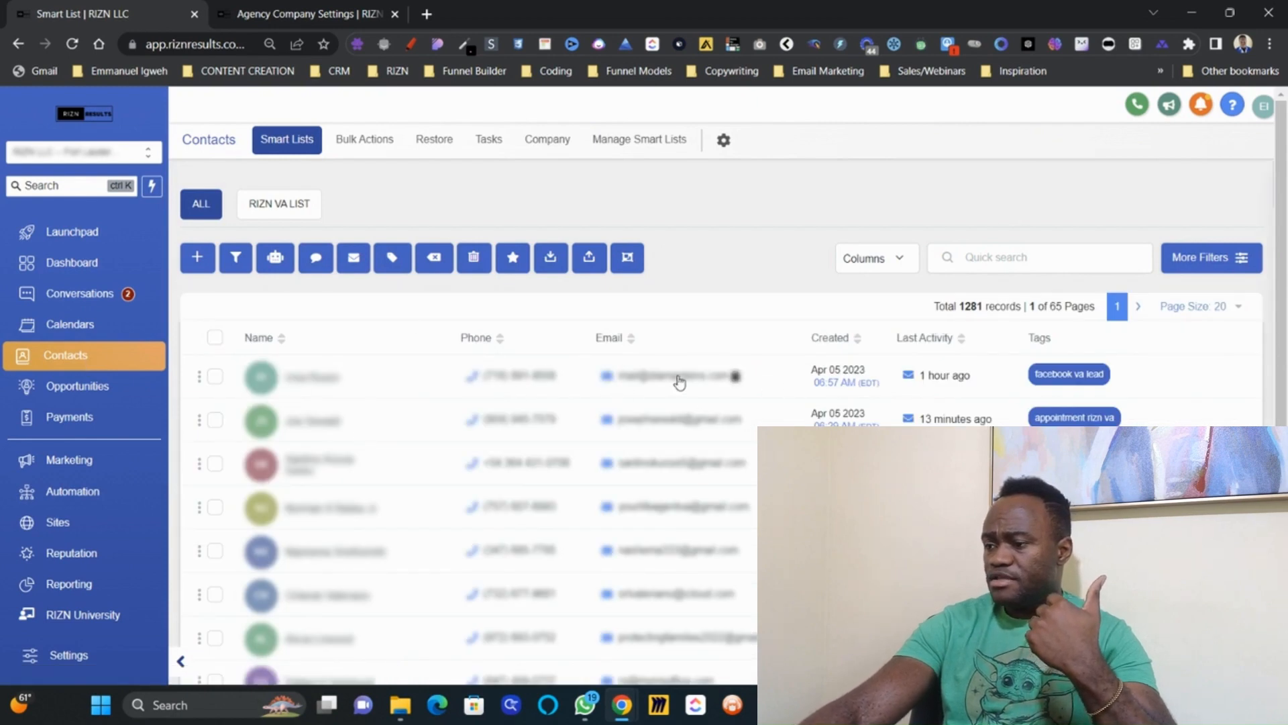
left_click(979, 255)
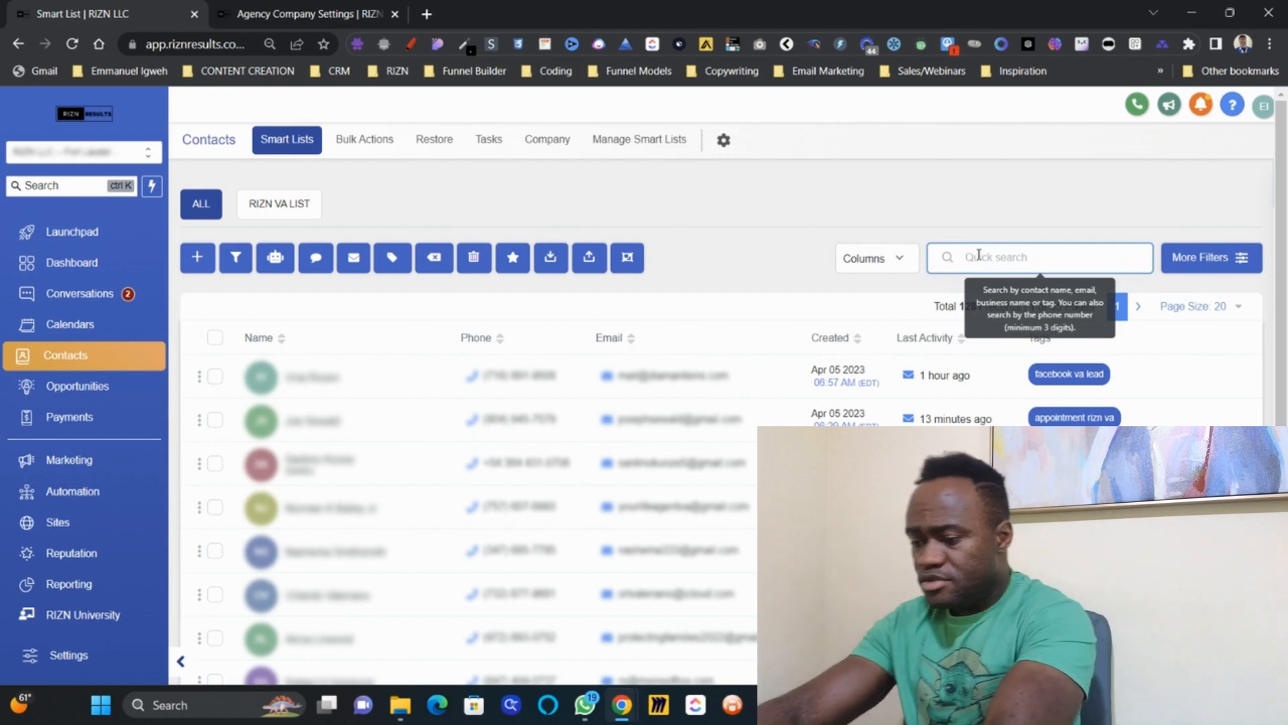
type("Emmanuel")
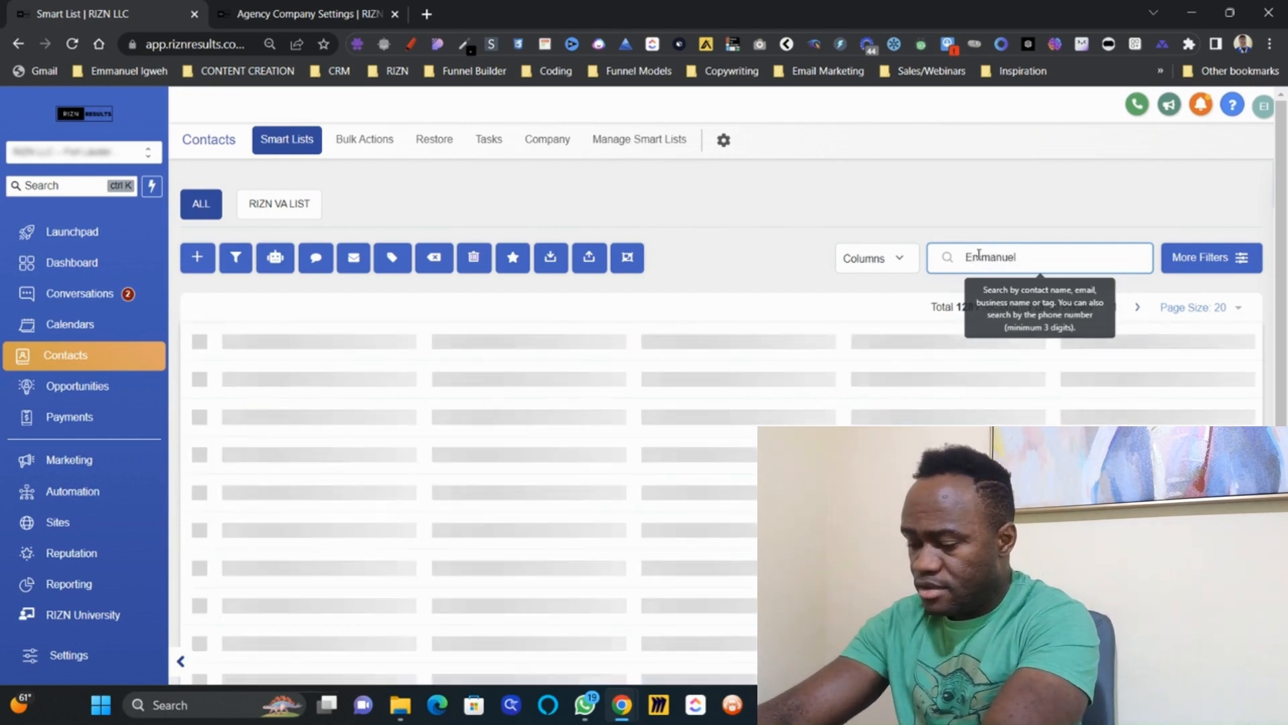
type(" Igweh")
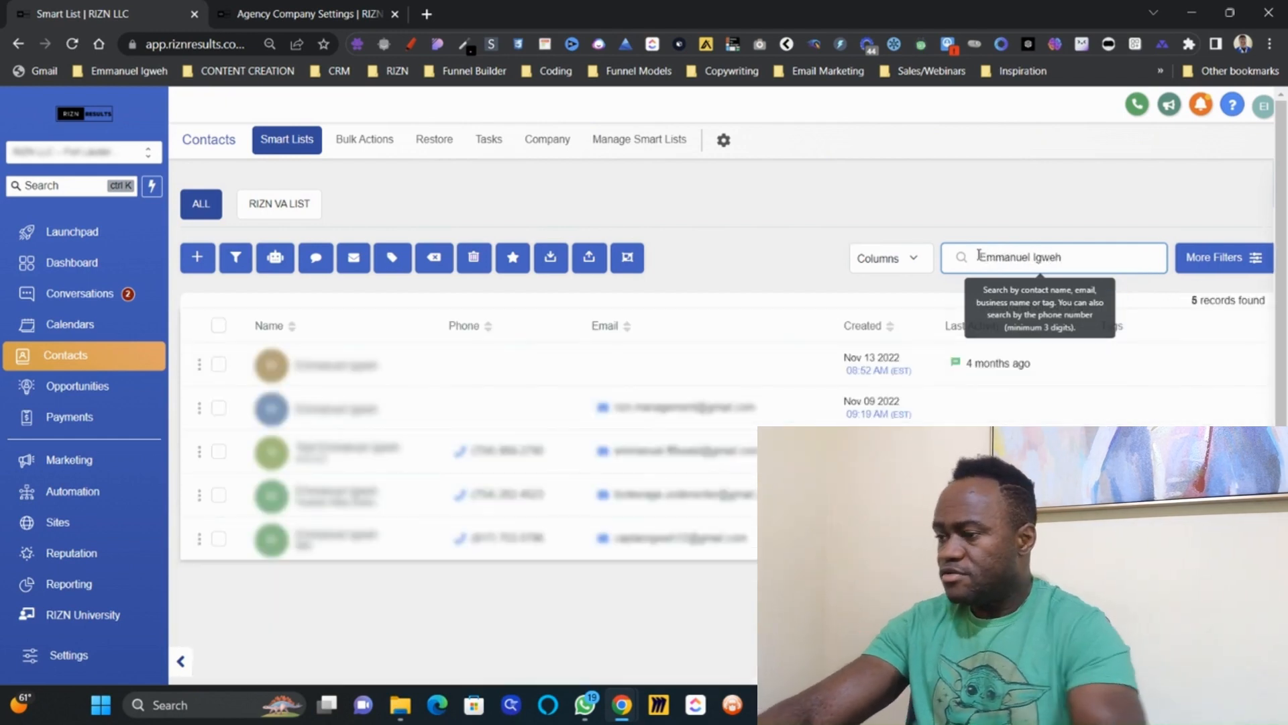
left_click(324, 451)
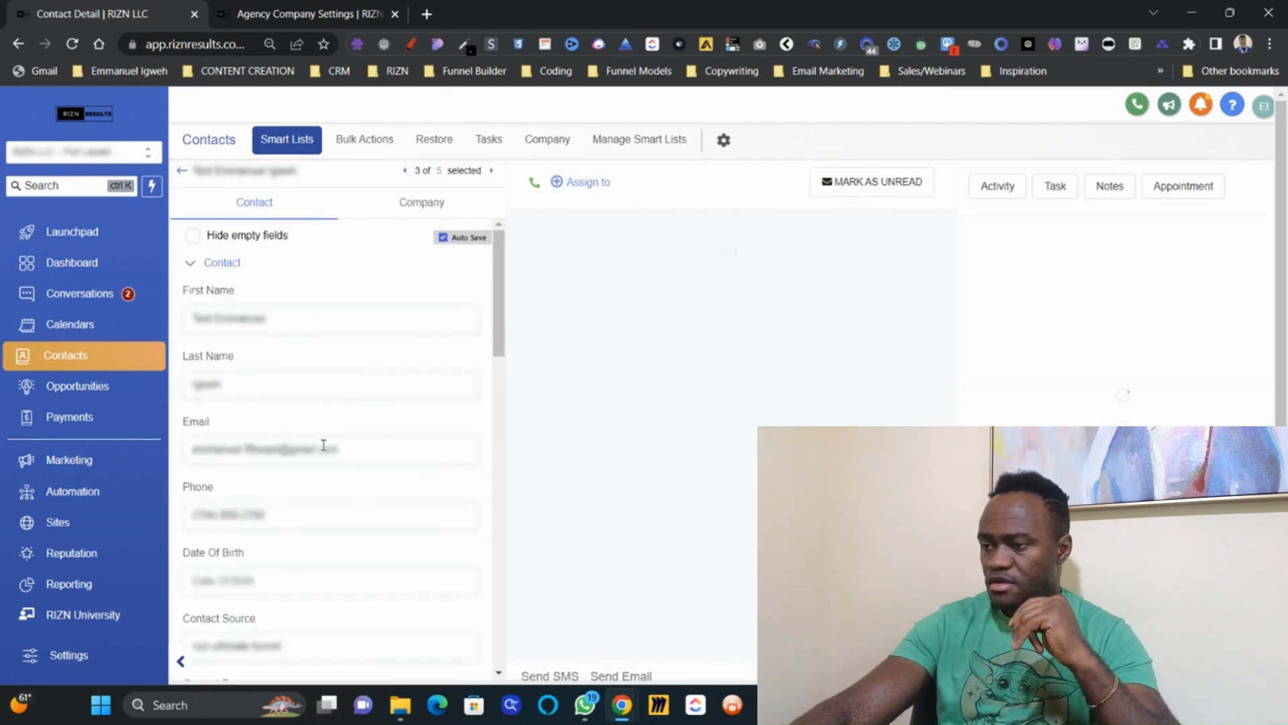
Step: Look through the test contact's profile fields down to the Actions section with its tags
scroll(324, 450, "down", 3)
scroll(322, 450, "down", 5)
scroll(324, 451, "up", 4)
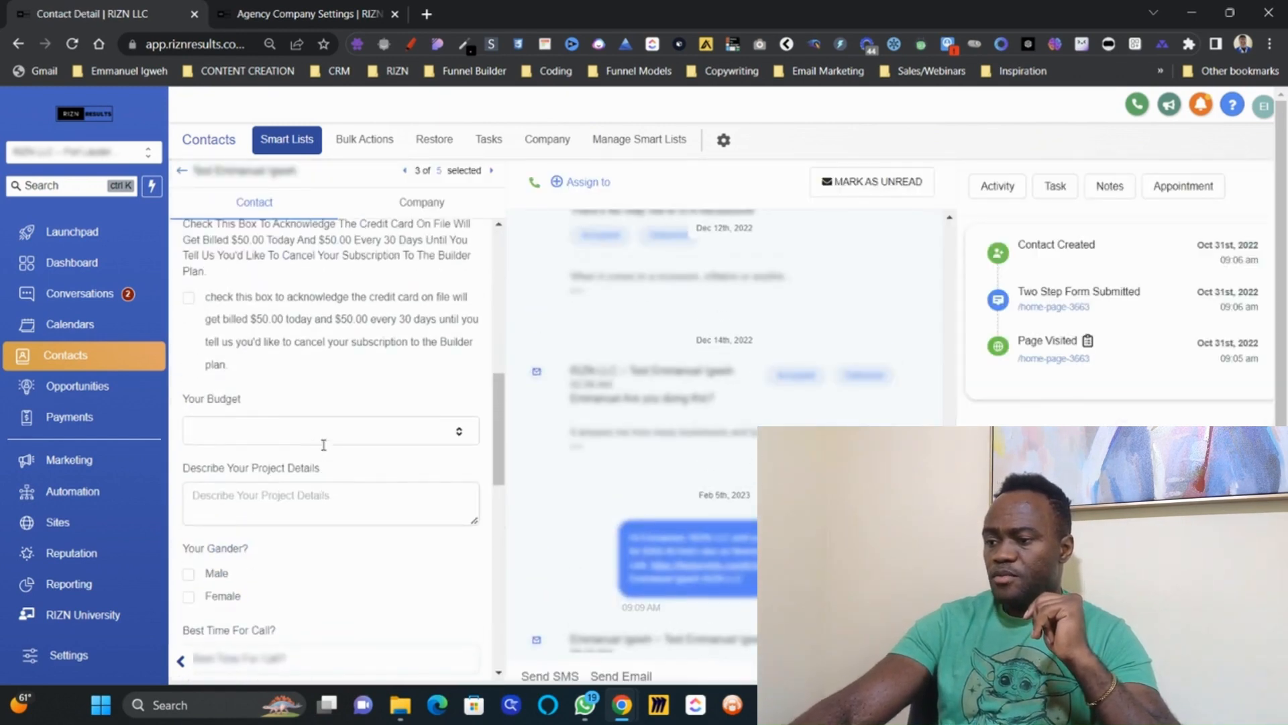
scroll(324, 451, "up", 3)
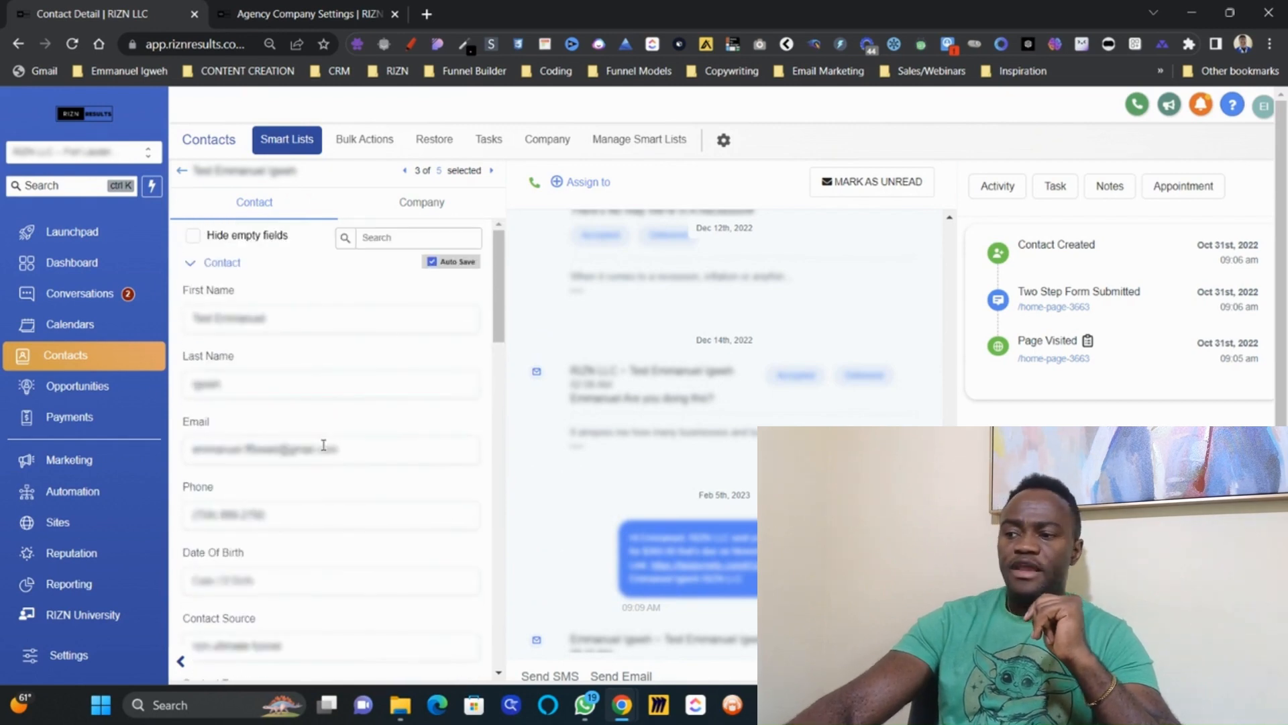
scroll(324, 445, "down", 1)
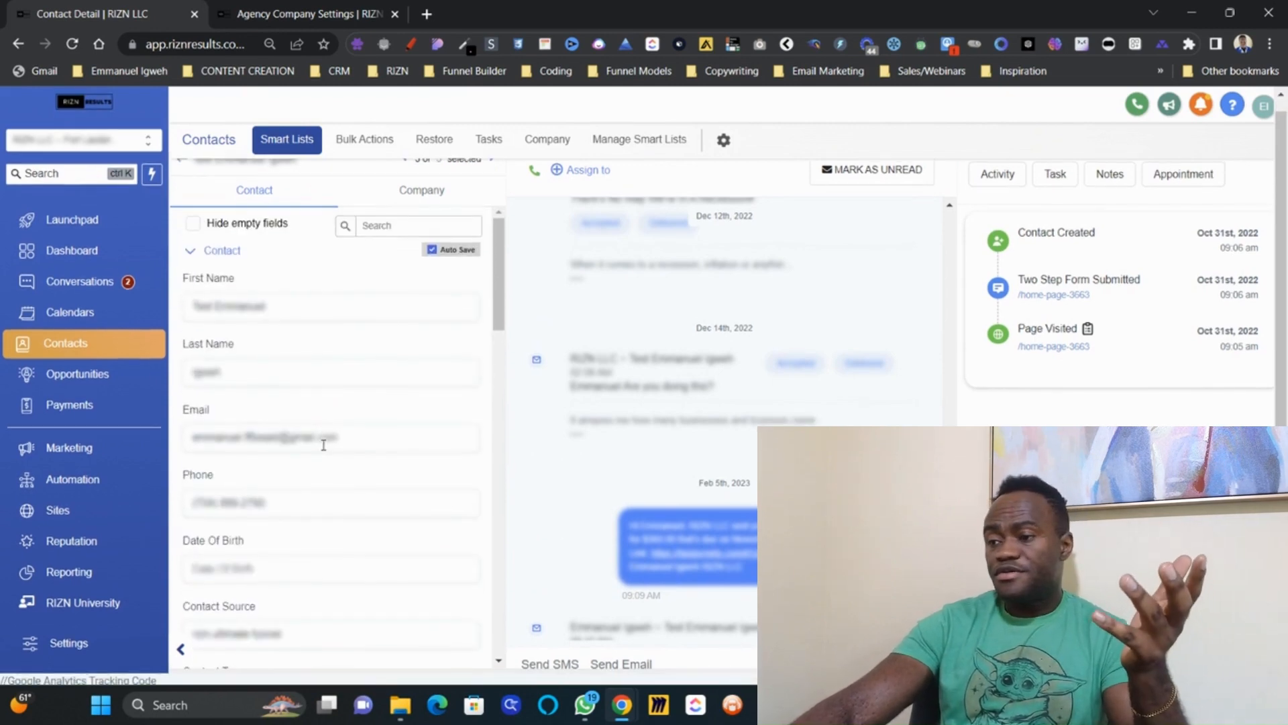
scroll(324, 445, "down", 10)
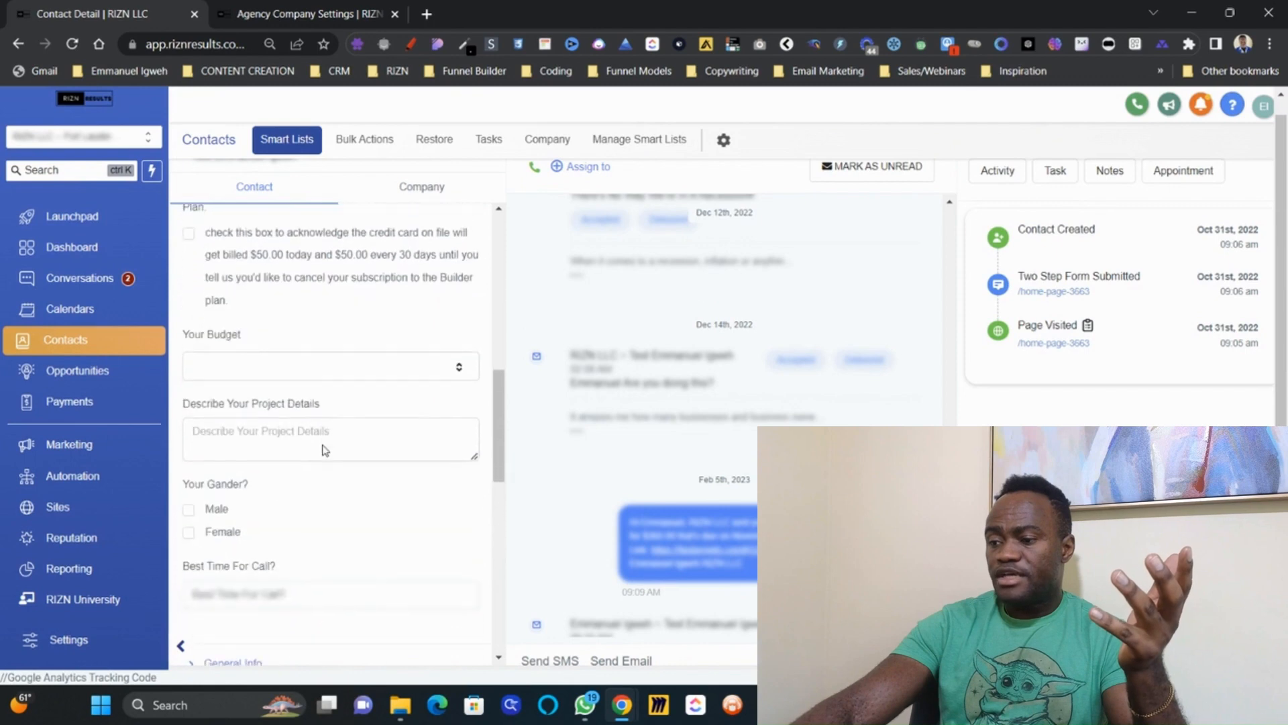
scroll(324, 448, "down", 3)
scroll(254, 510, "down", 3)
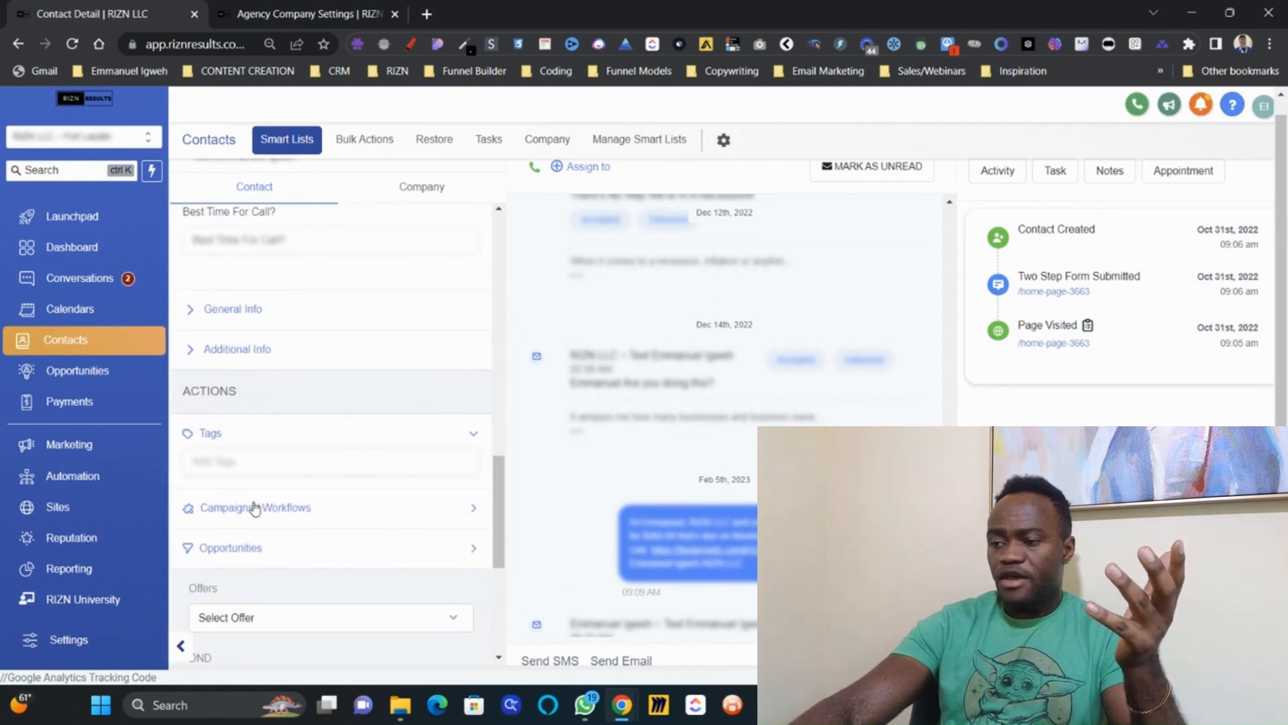
Step: Expand the contact's Campaigns / Workflows section and review the active and past workflows
left_click(254, 508)
scroll(254, 503, "down", 3)
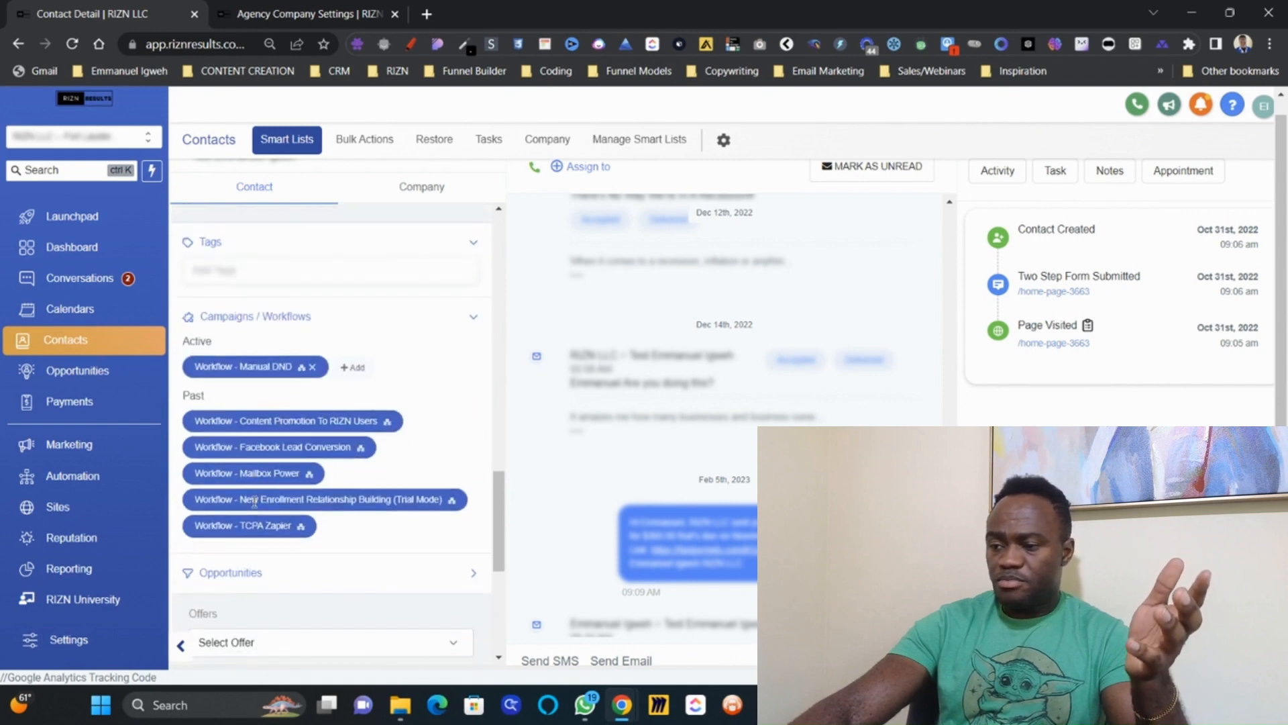
scroll(254, 500, "down", 2)
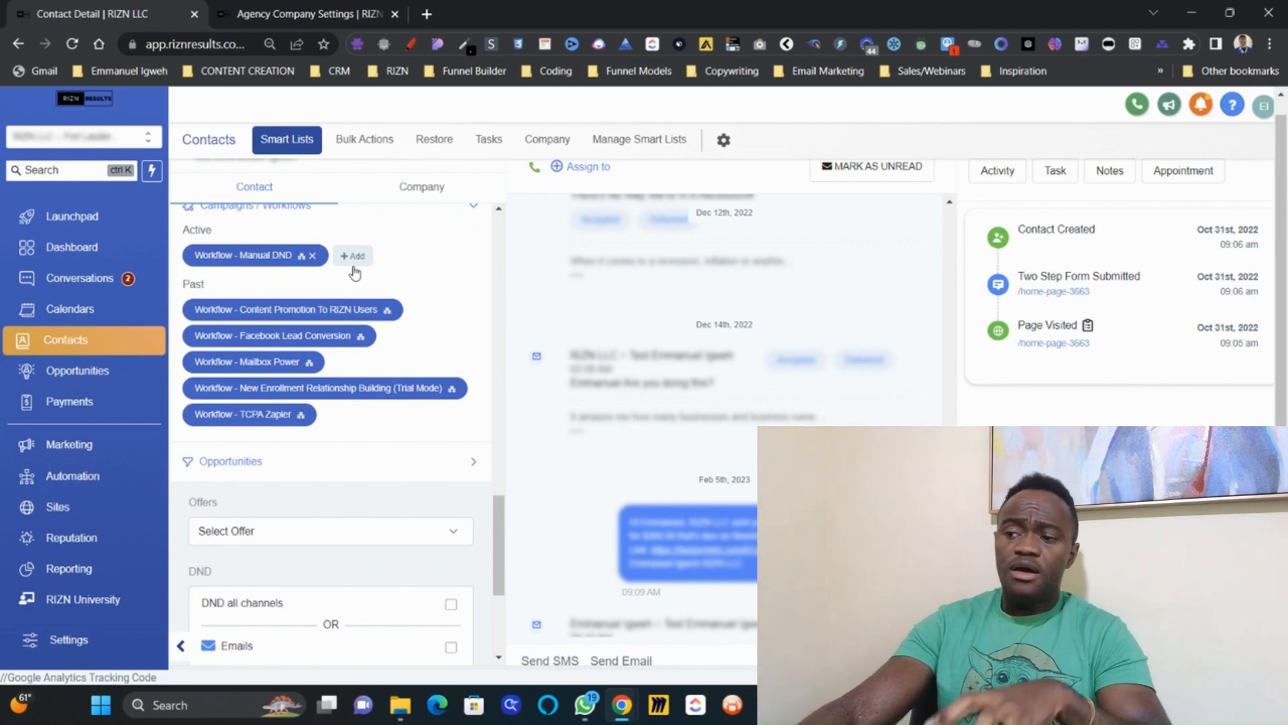
Step: View the marketing email templates and look through the existing trigger links
left_click(92, 454)
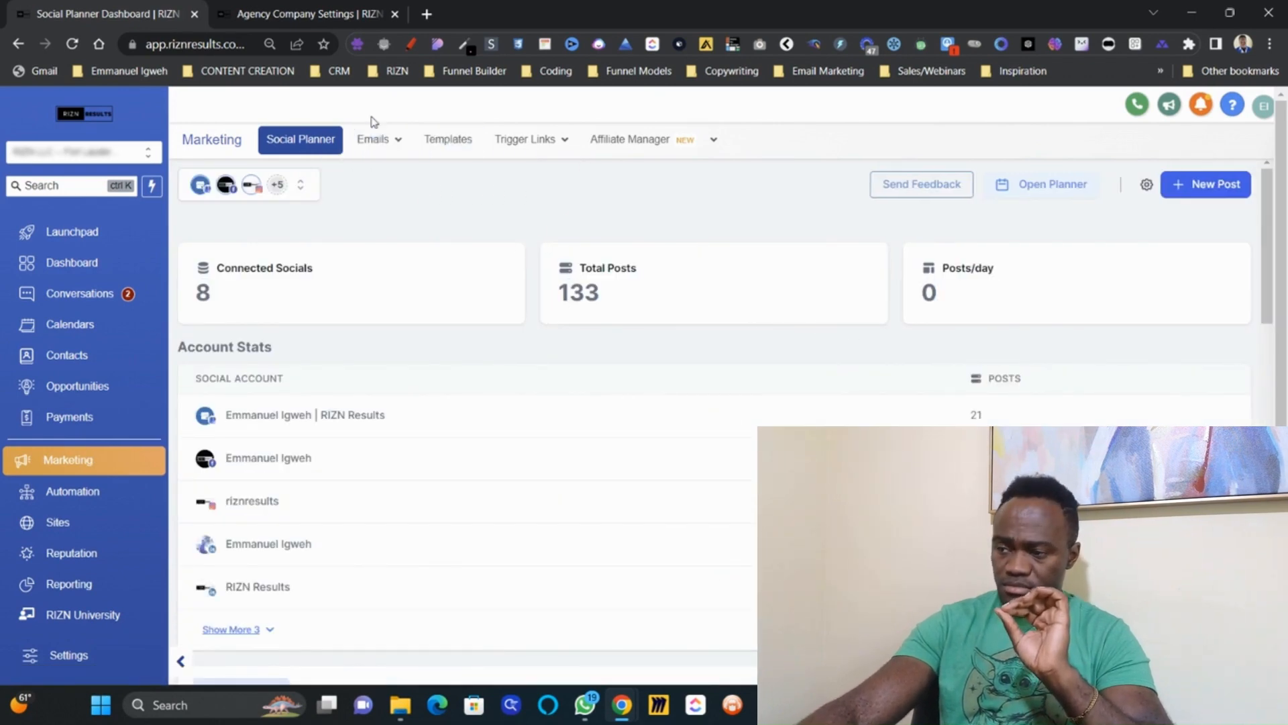
left_click(391, 138)
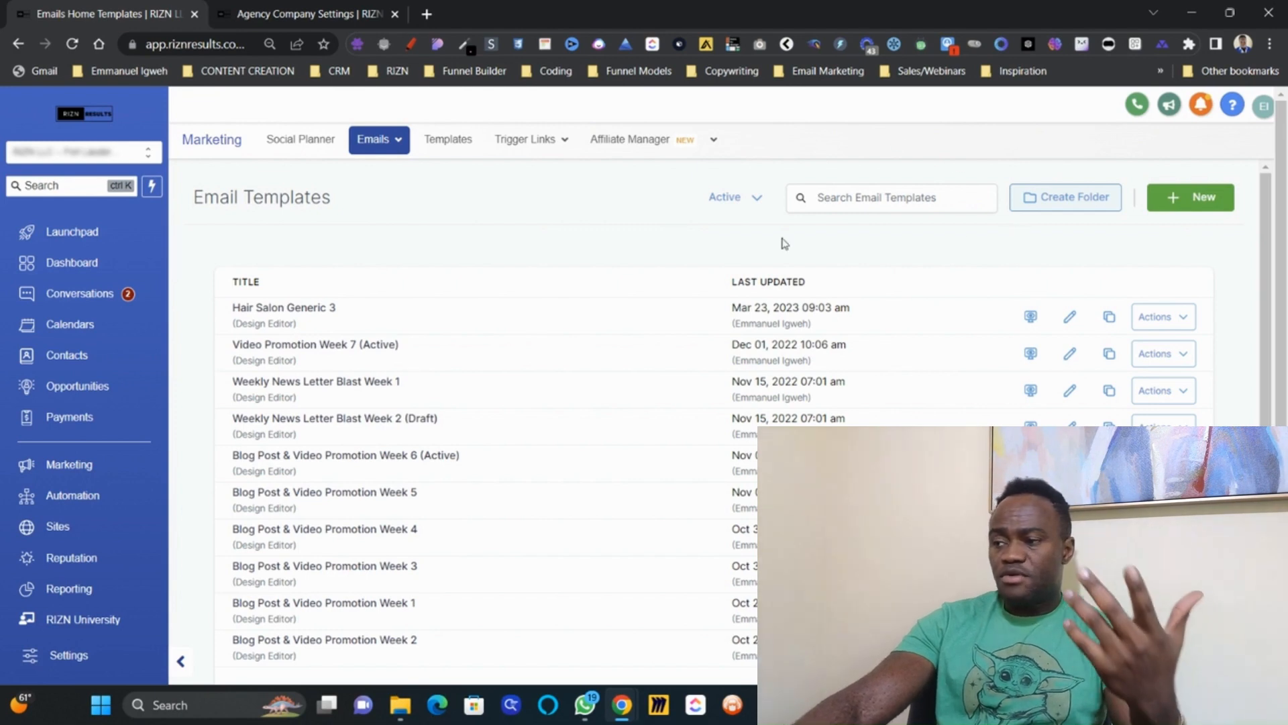
mouse_move(547, 144)
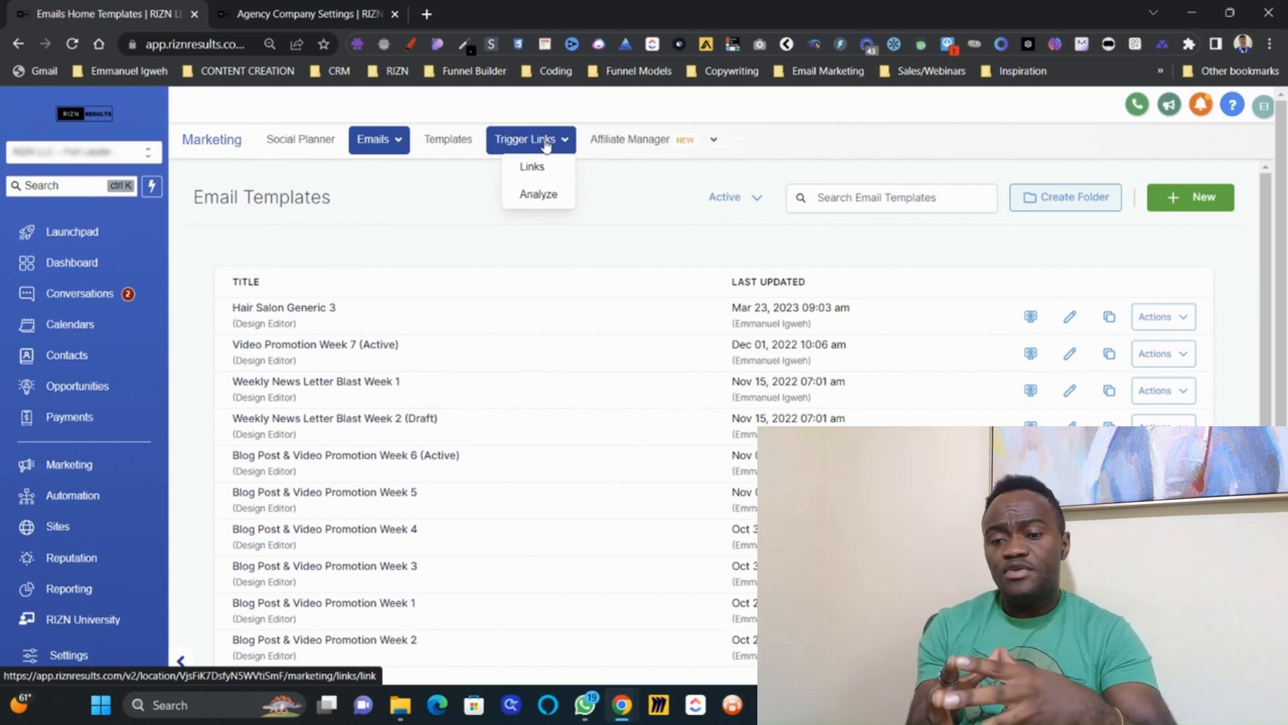
left_click(532, 166)
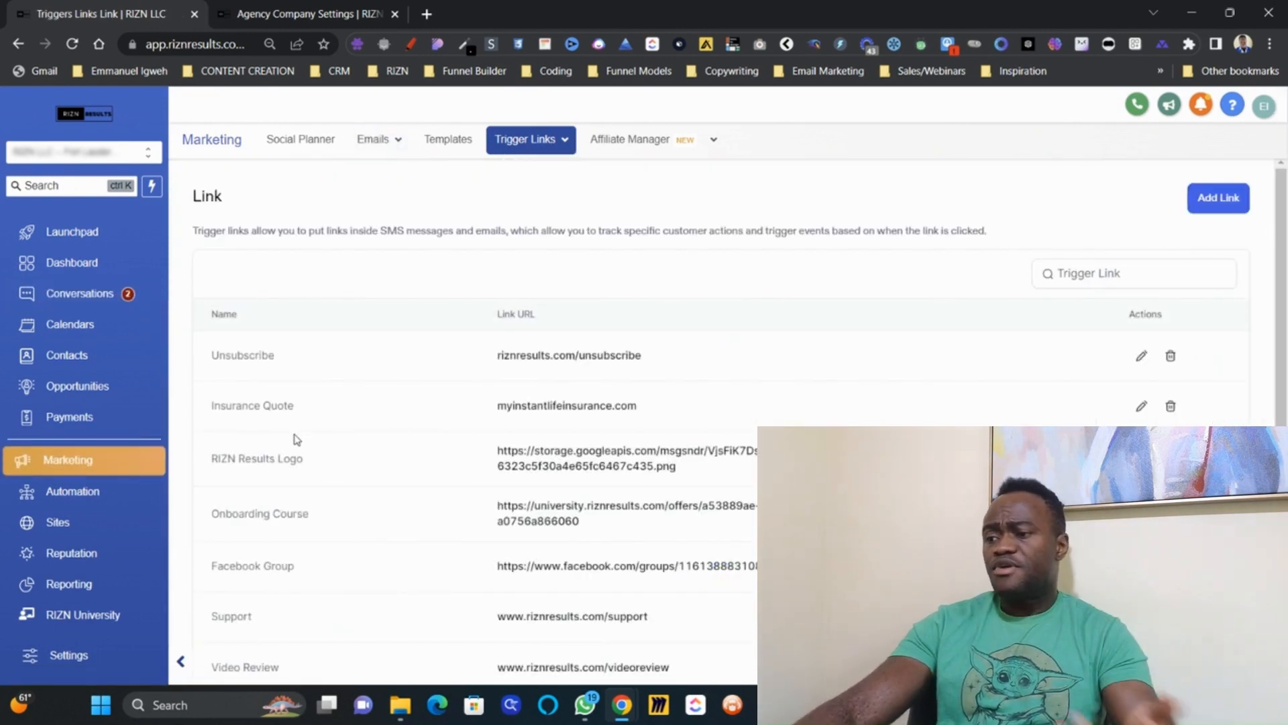
scroll(524, 372, "down", 4)
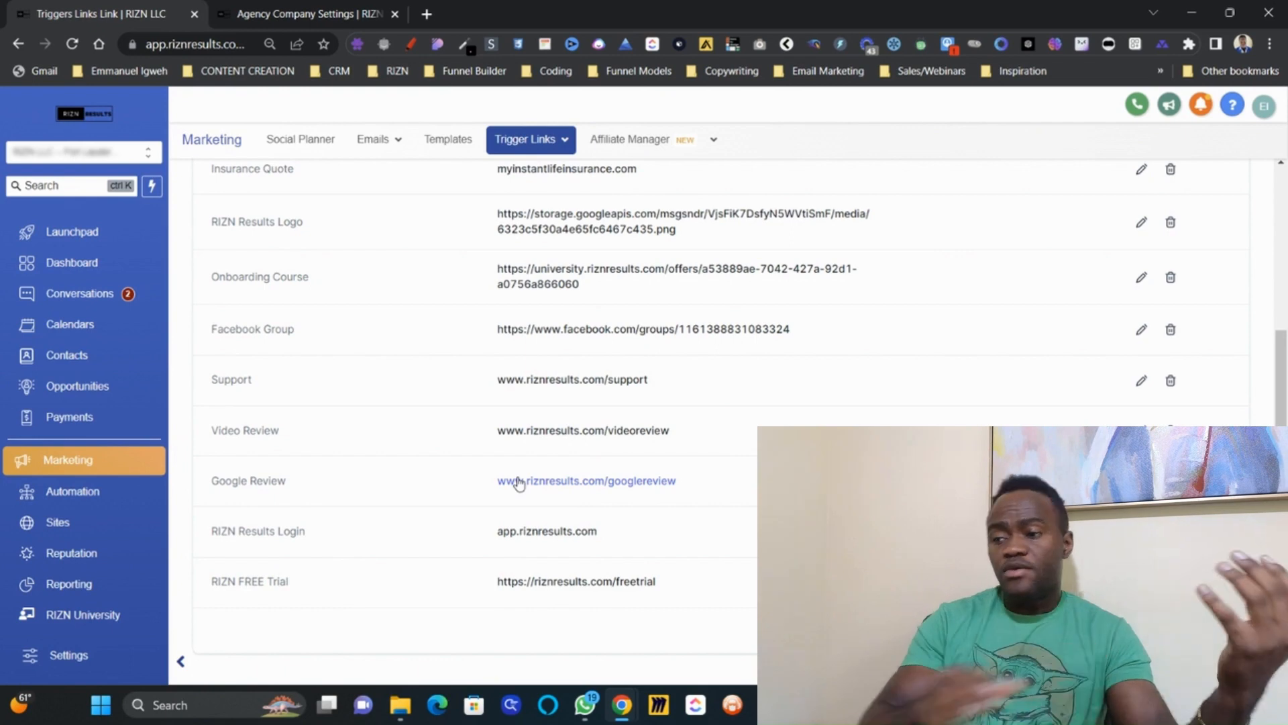
scroll(819, 420, "up", 4)
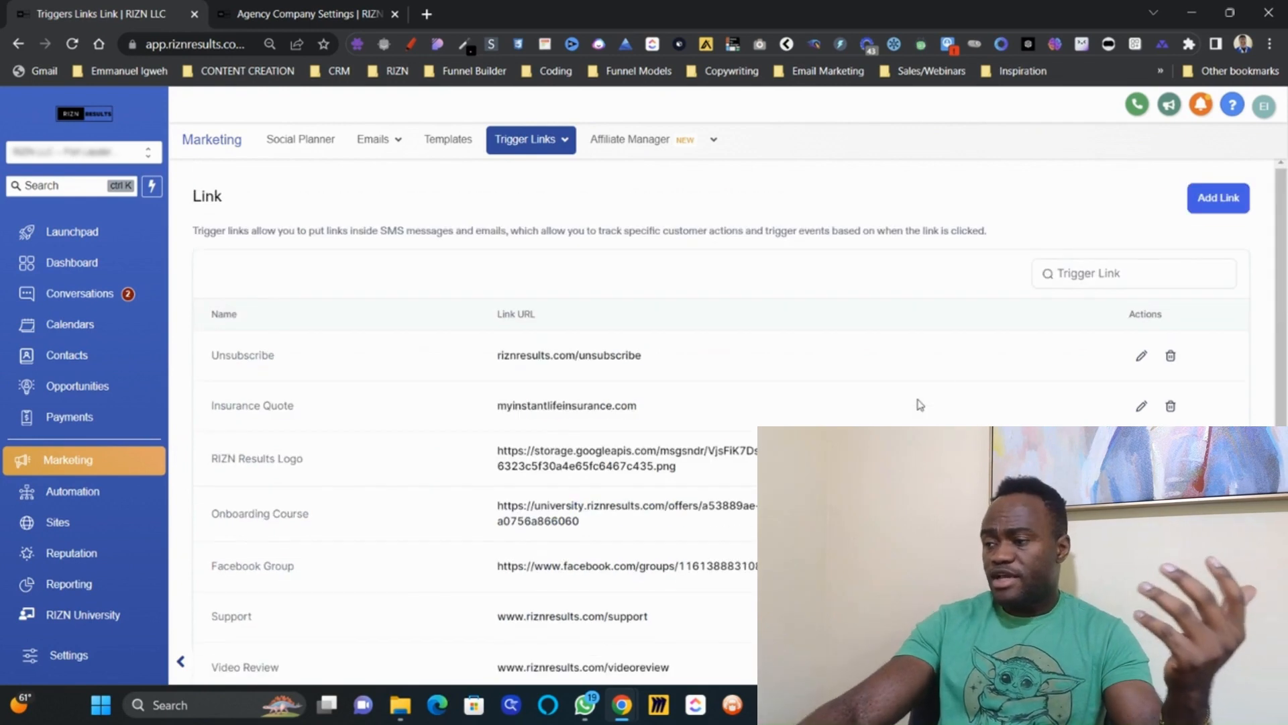
left_click(1216, 196)
left_click(610, 423)
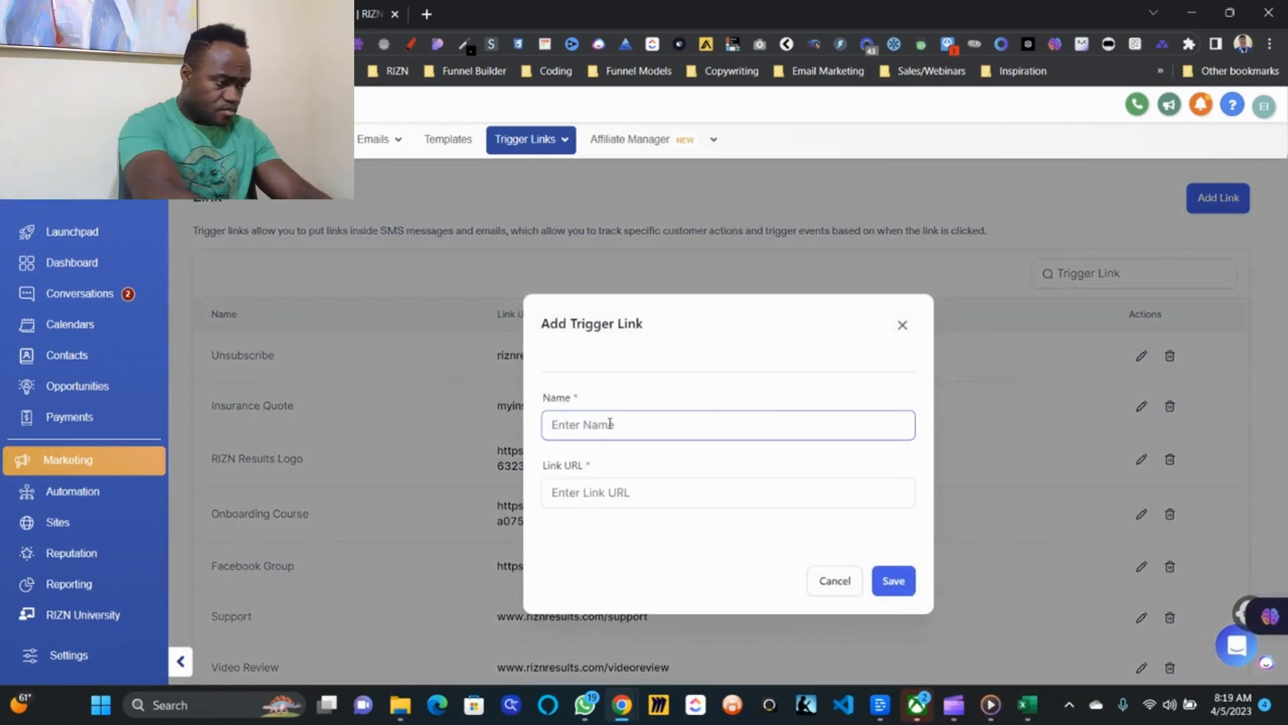
type("Test Link")
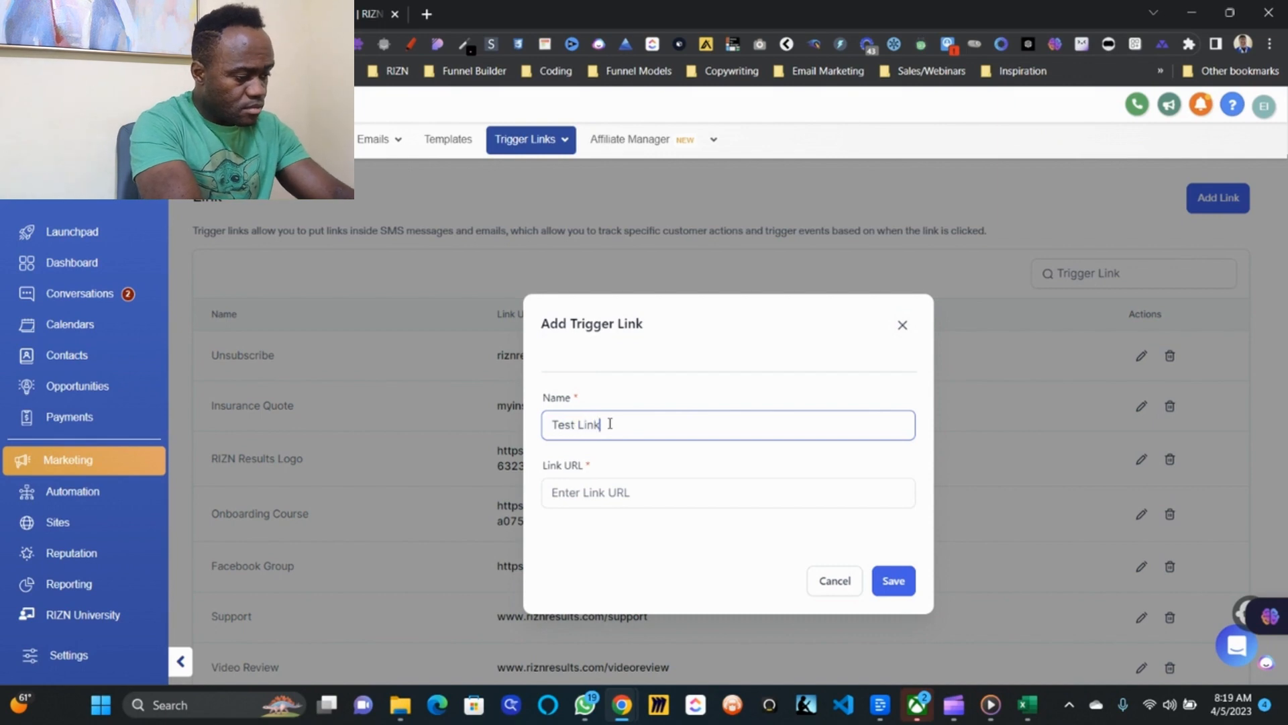
key("Tab")
type("http")
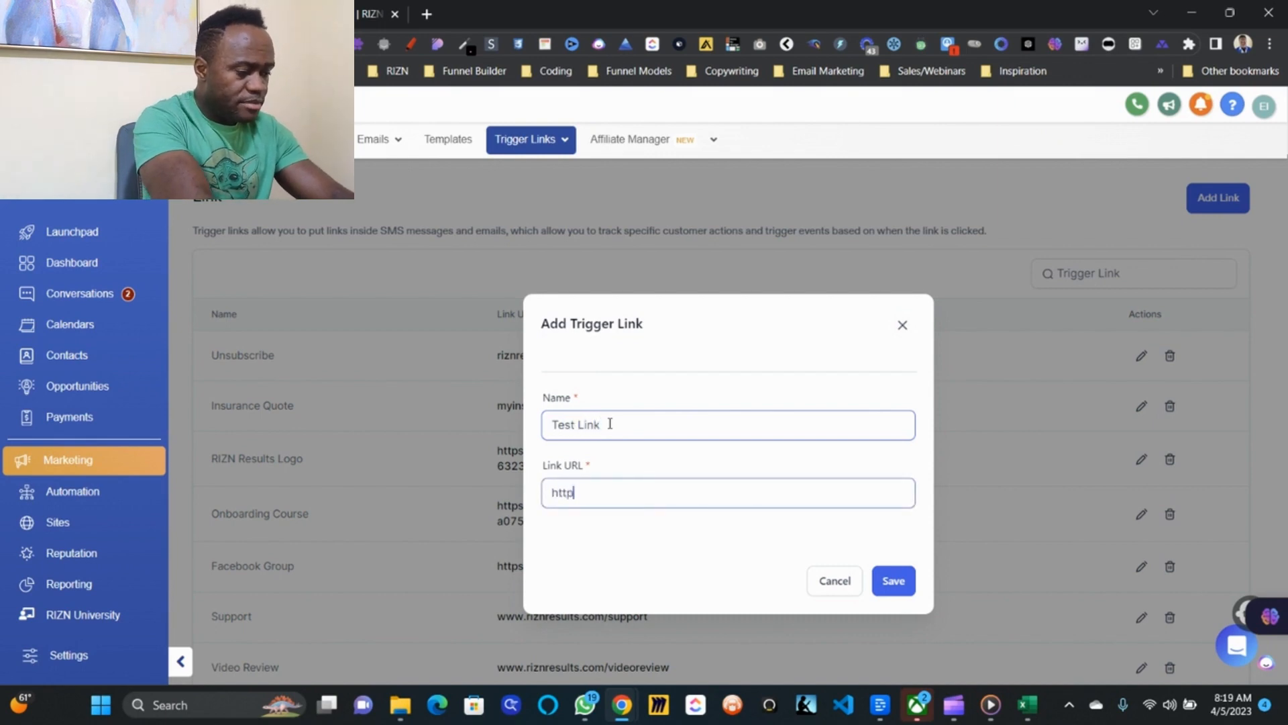
type("s://google.com")
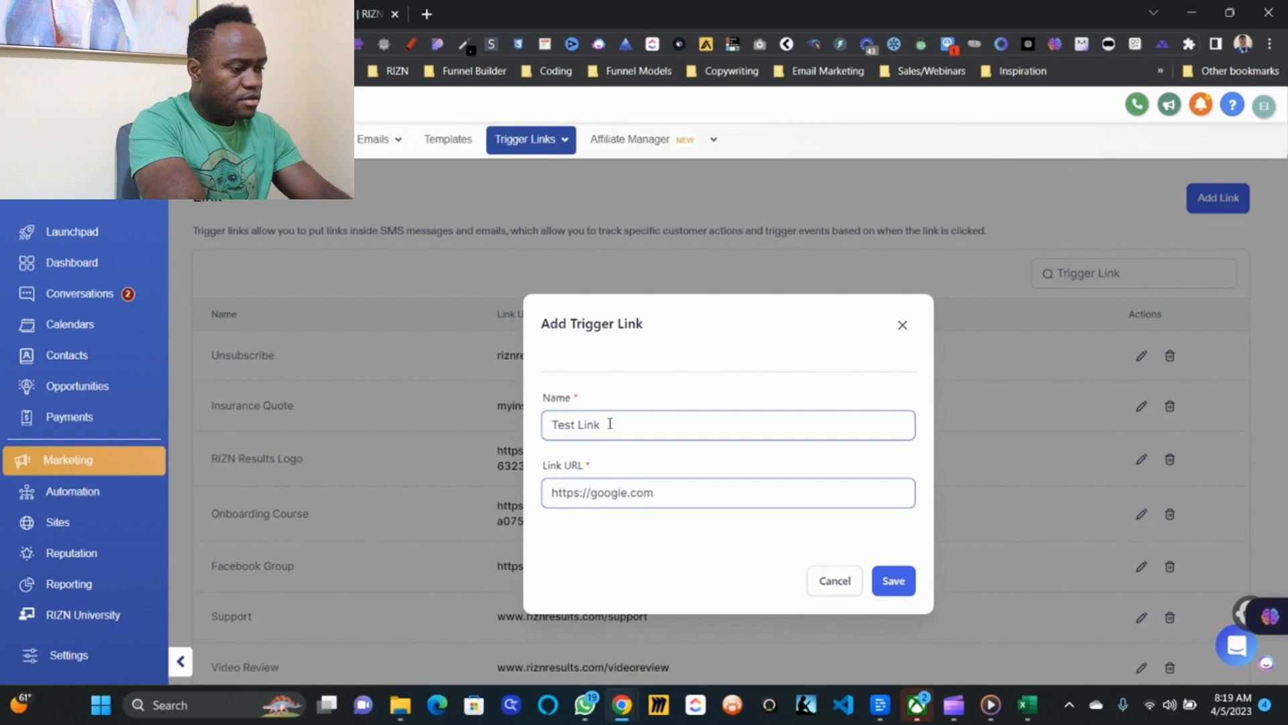
triple_click(610, 423)
type("Google")
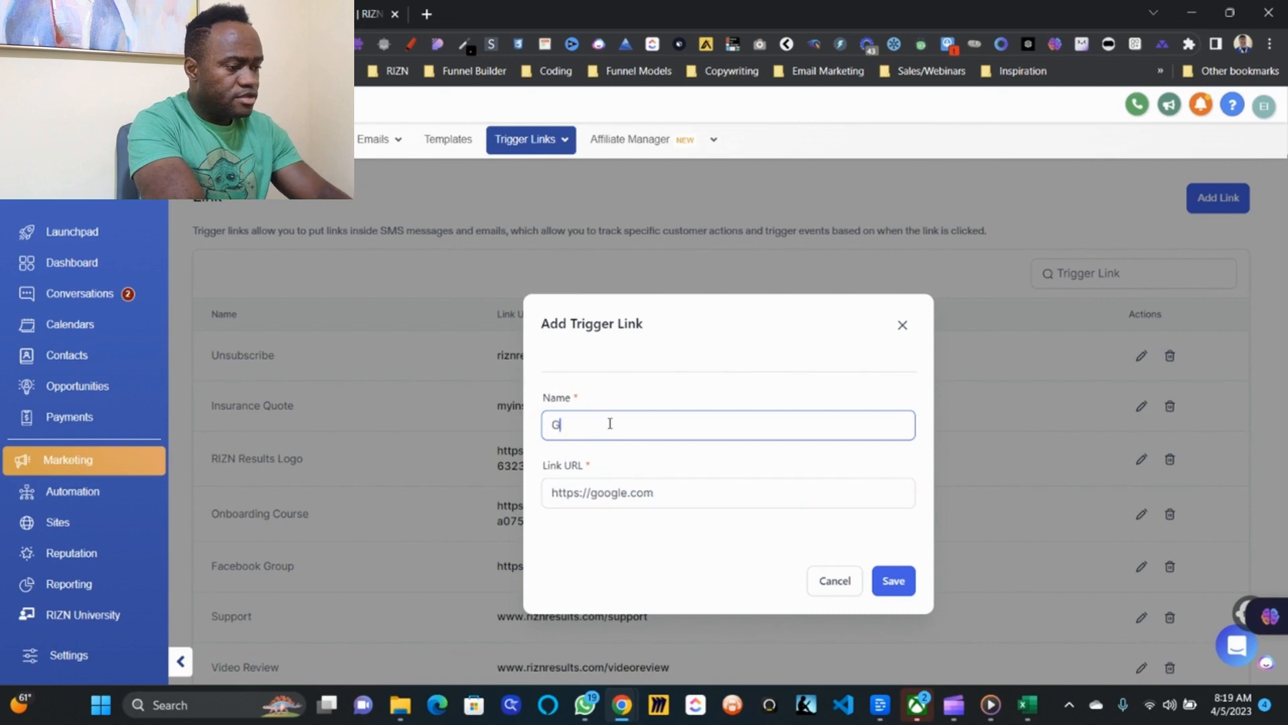
left_click(903, 582)
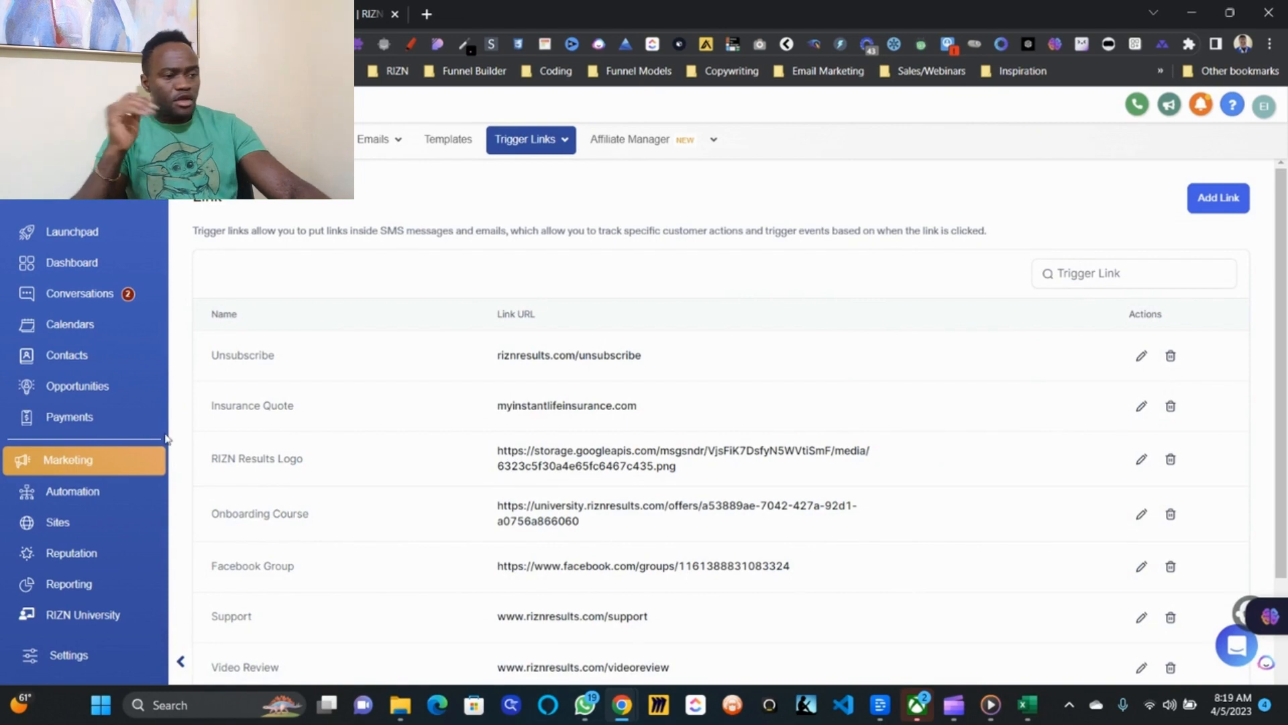
Step: Create a new automation workflow starting from scratch
left_click(79, 497)
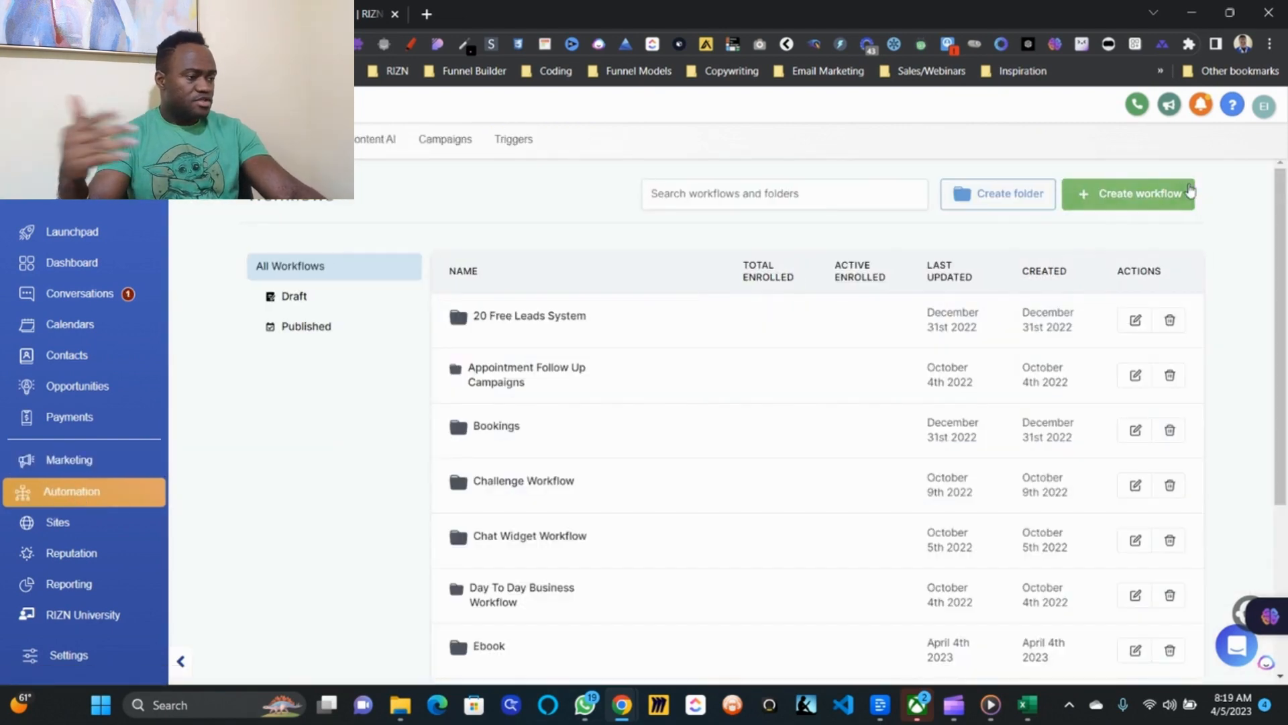
left_click(1189, 191)
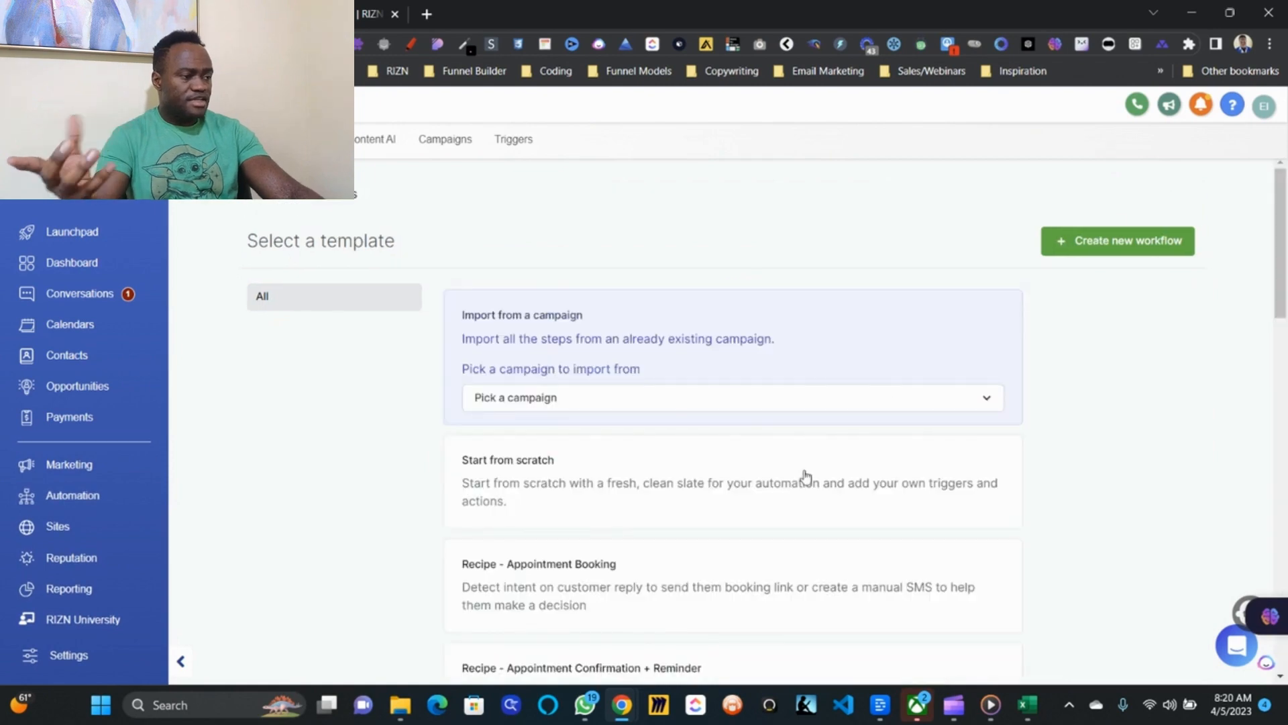
left_click(792, 481)
left_click(1166, 242)
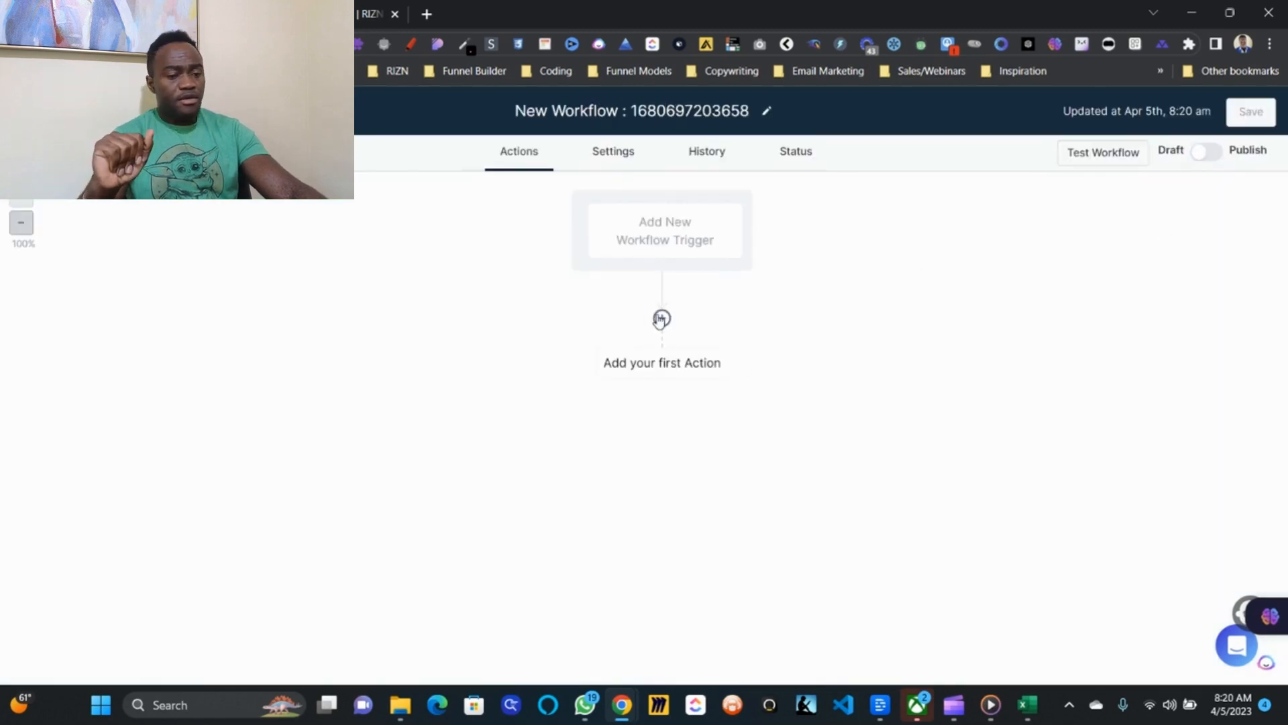
left_click(652, 360)
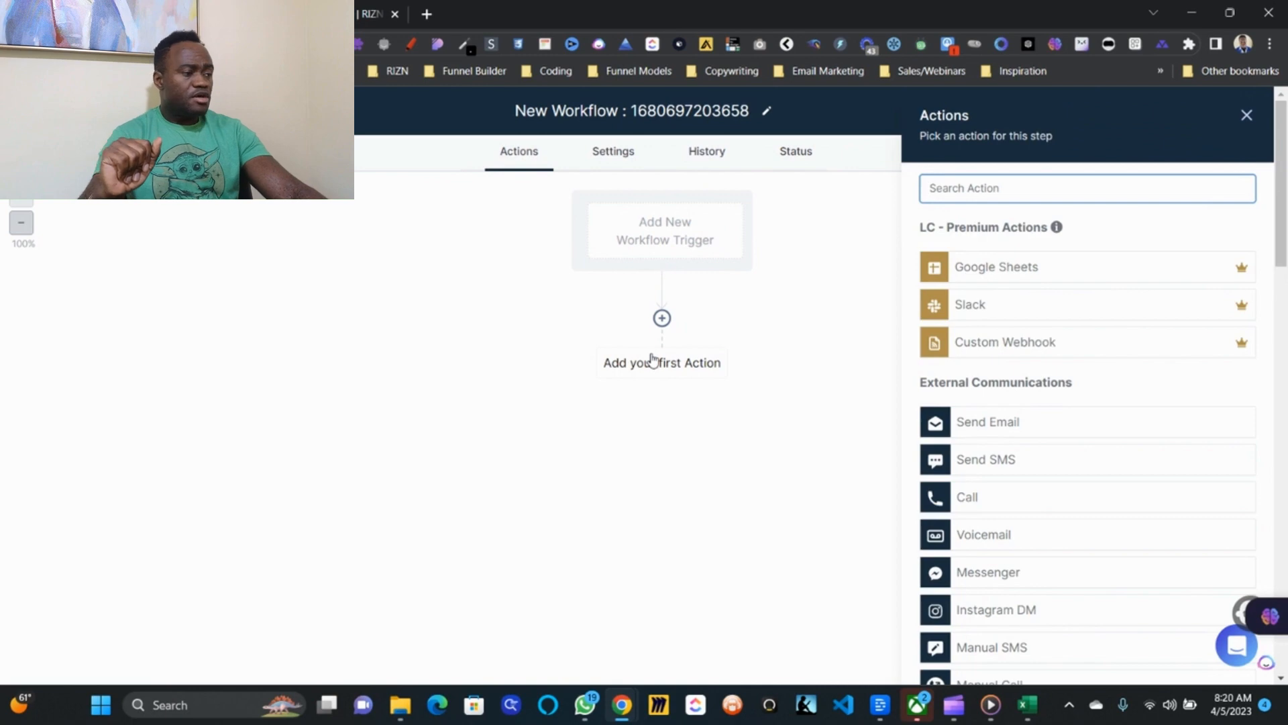
type("if")
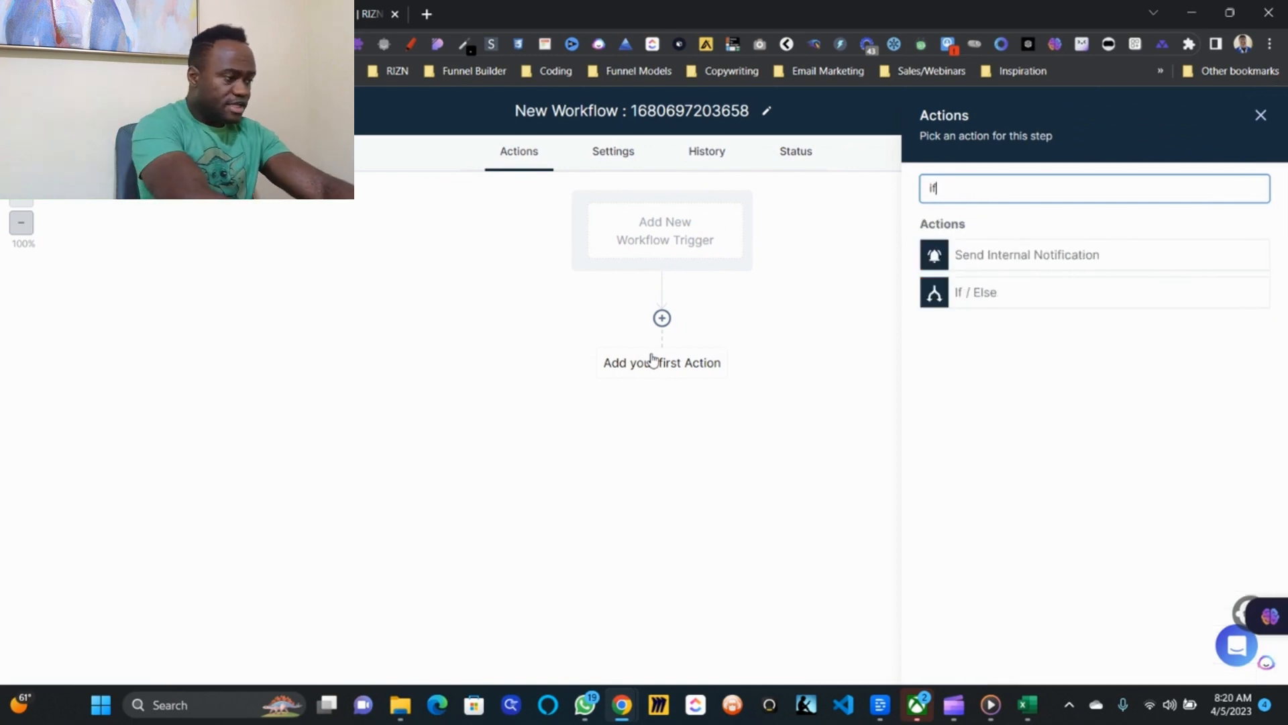
left_click(1013, 295)
left_click(705, 451)
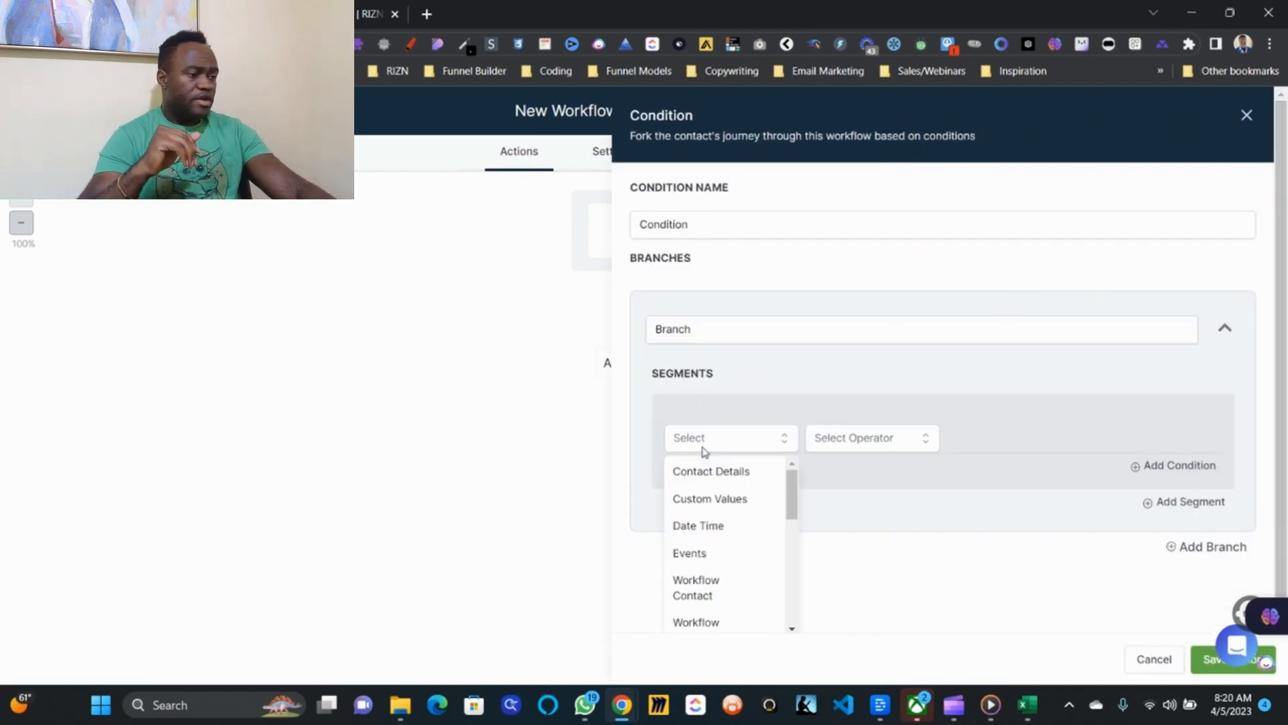
scroll(711, 527, "down", 2)
left_click(713, 531)
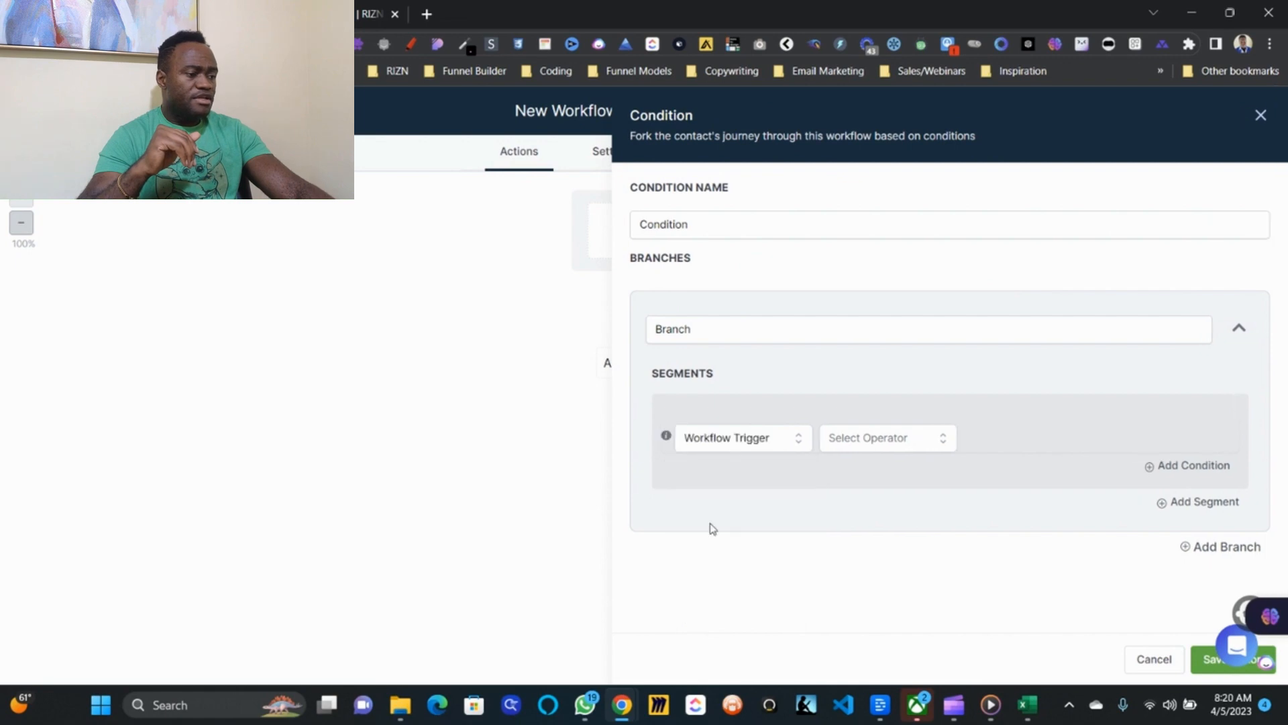
left_click(857, 444)
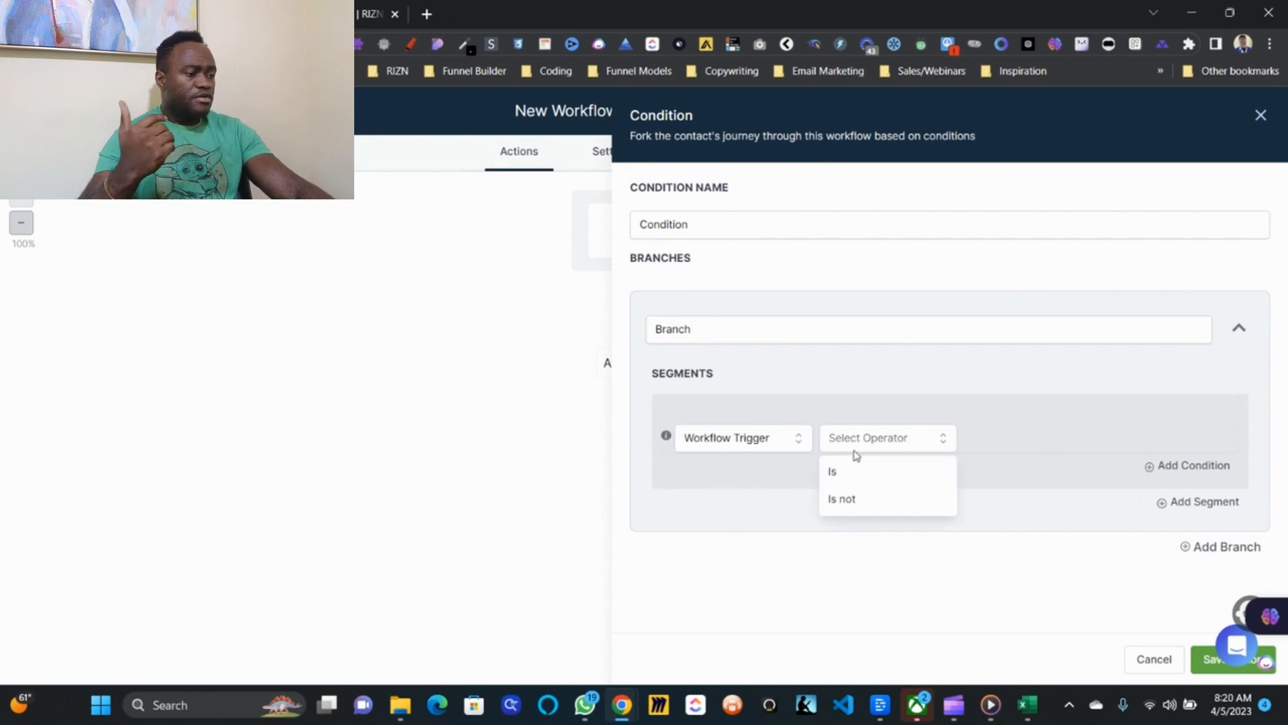
left_click(764, 441)
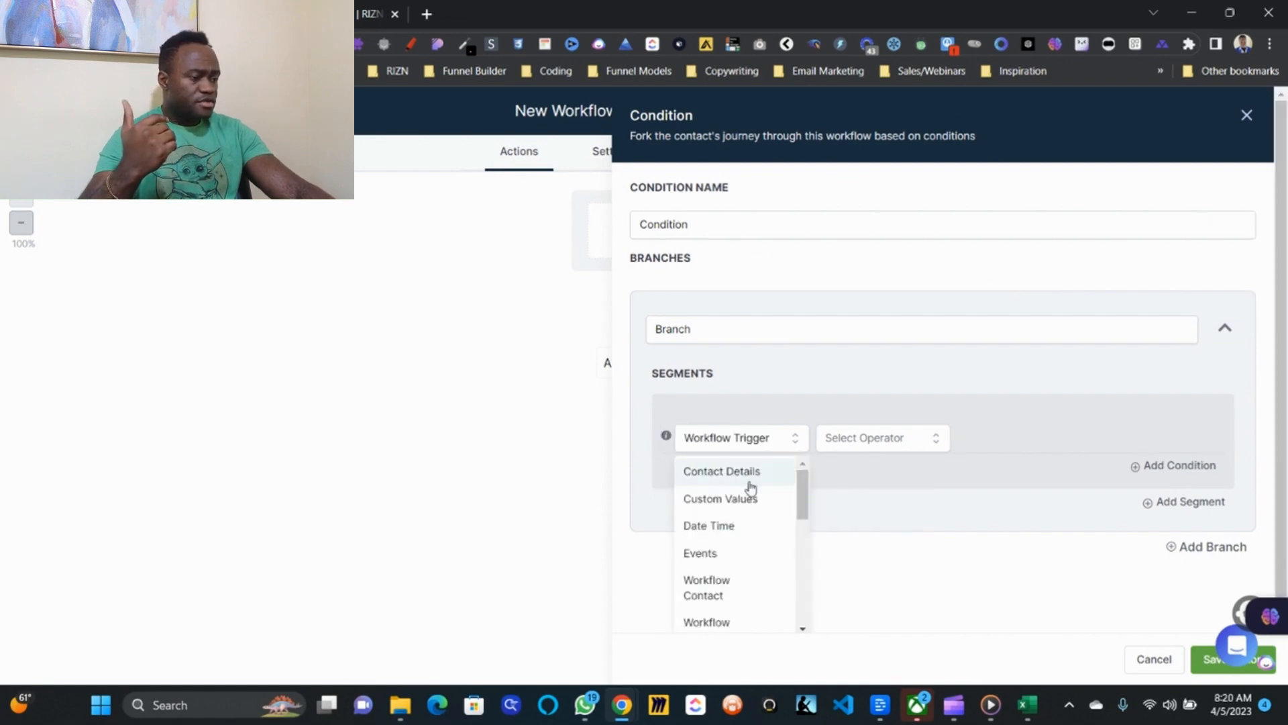
left_click(728, 549)
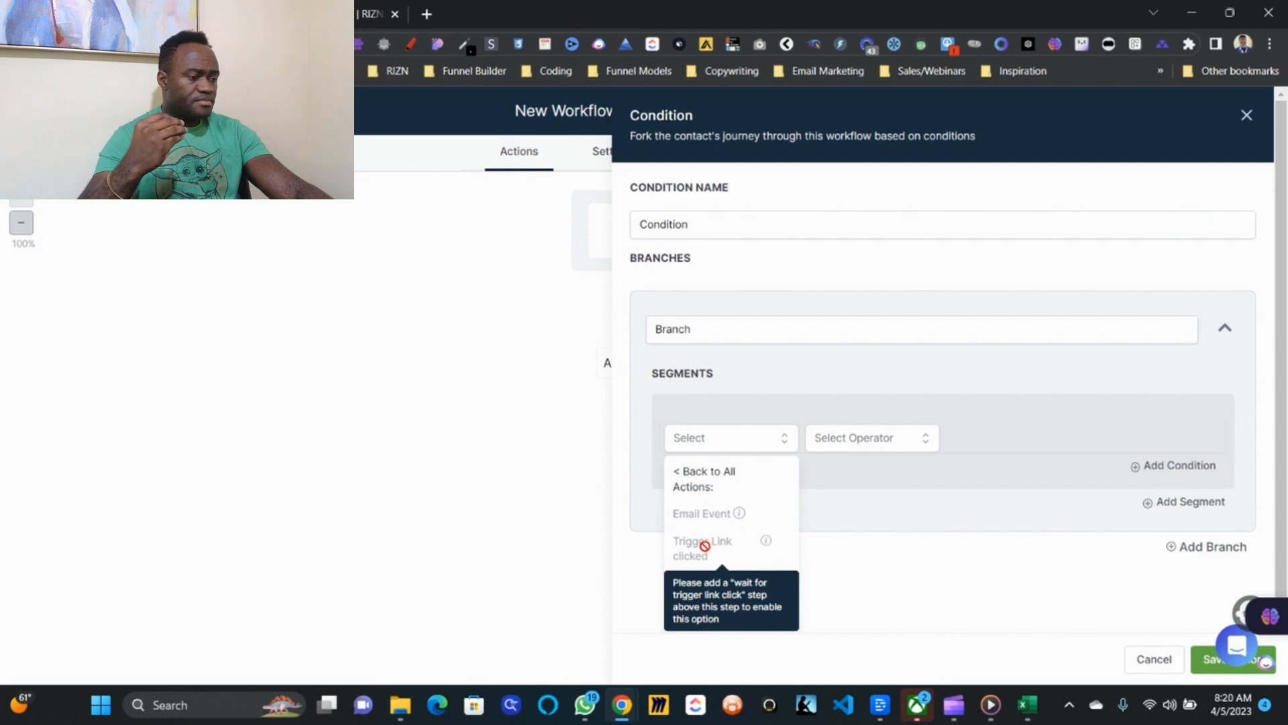
left_click(596, 373)
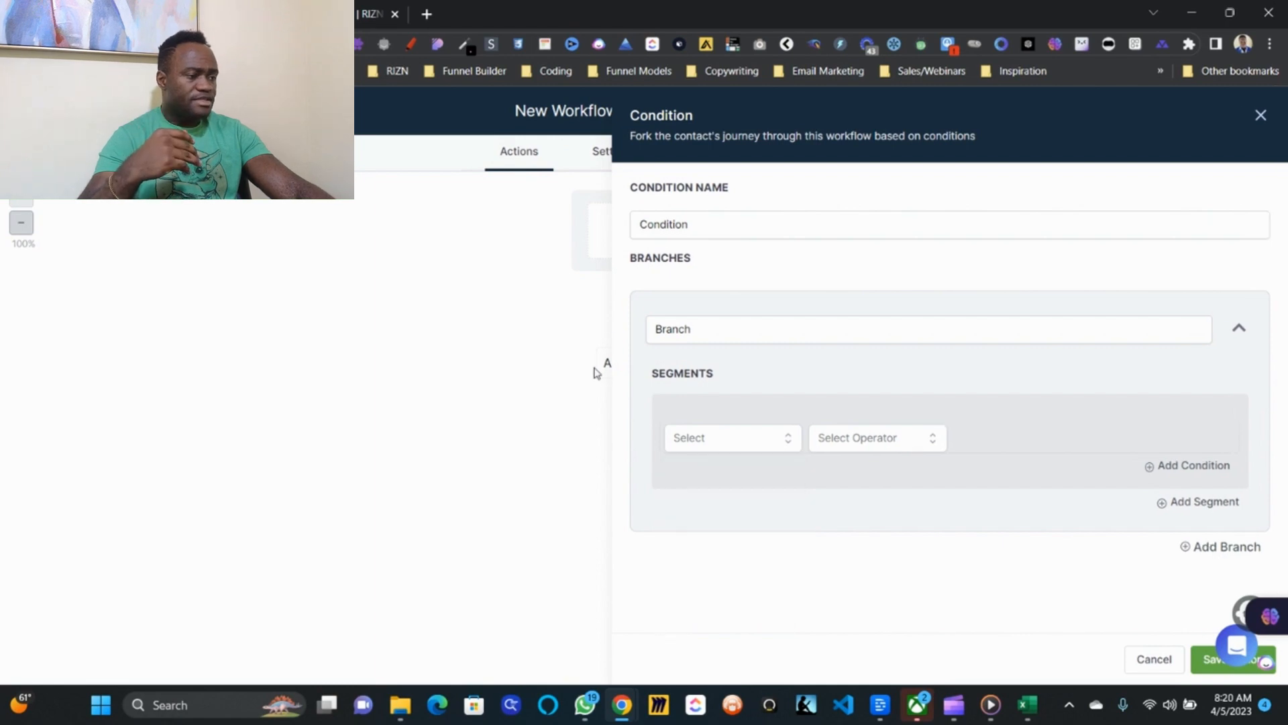
left_click(1260, 114)
Step: Add a Send Email action as the workflow's first step and insert the Google trigger link into its message
left_click(685, 359)
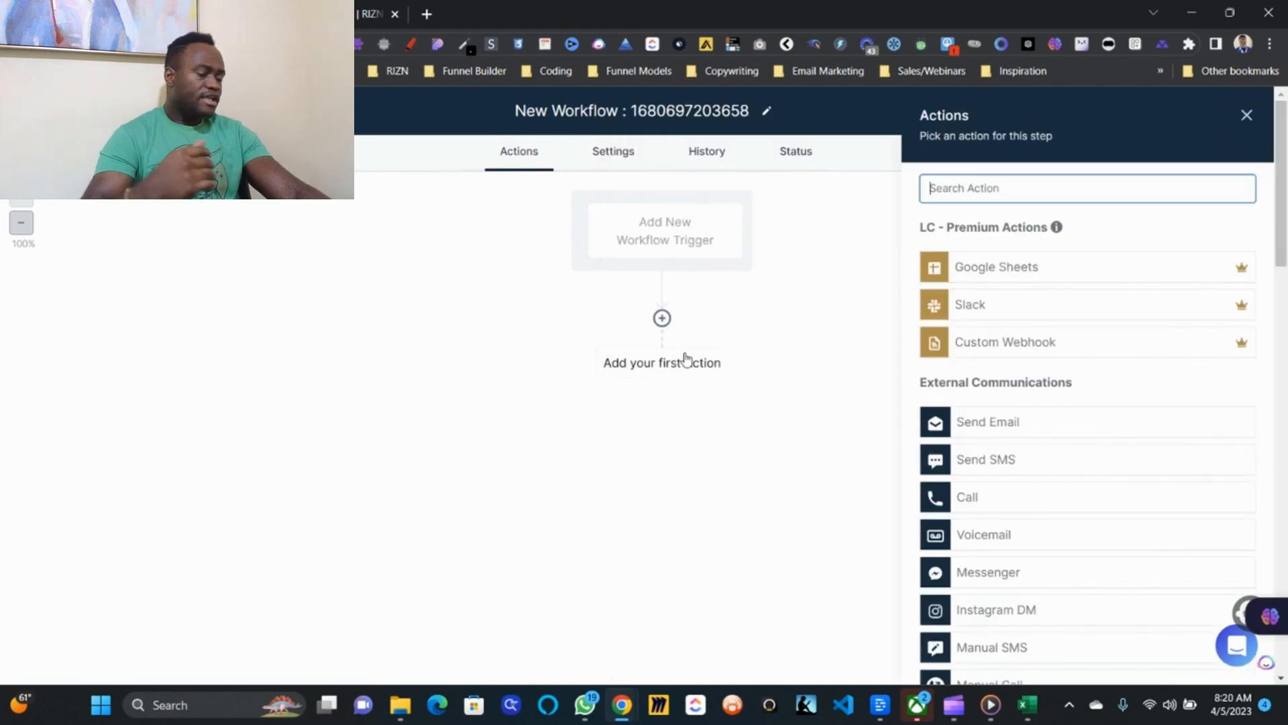
left_click(1049, 417)
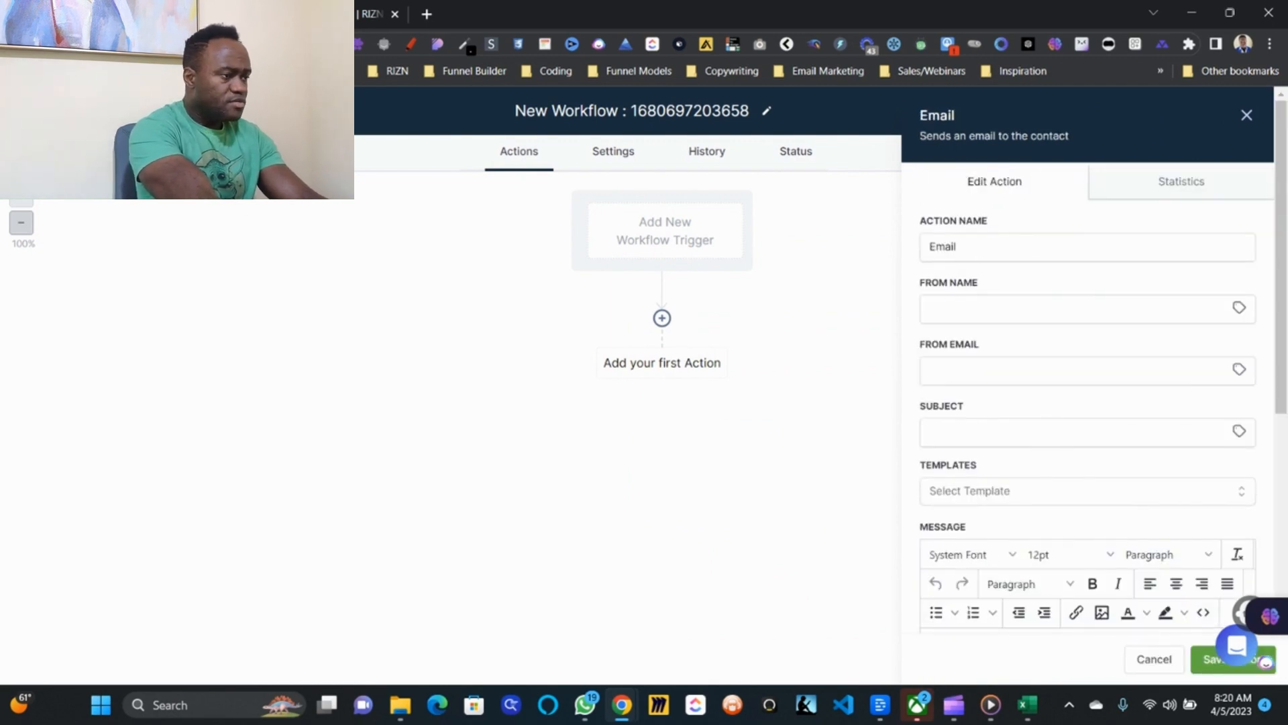
scroll(1014, 484, "down", 4)
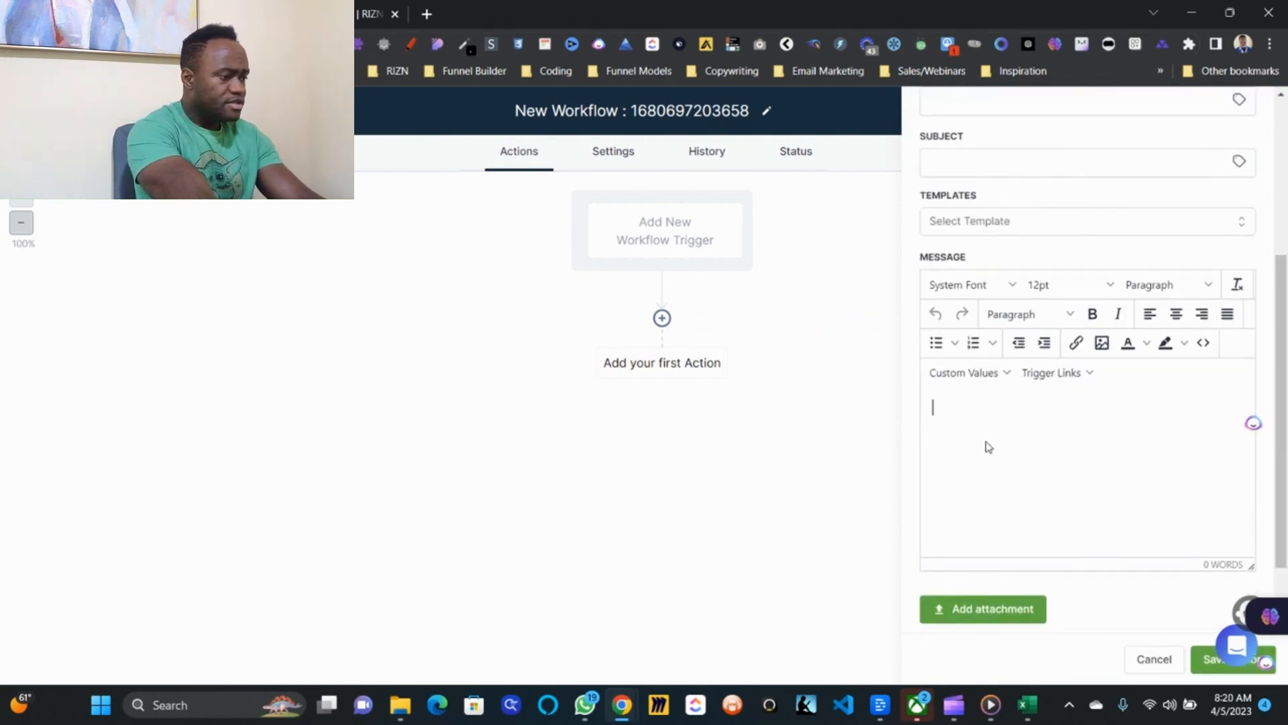
left_click(1053, 377)
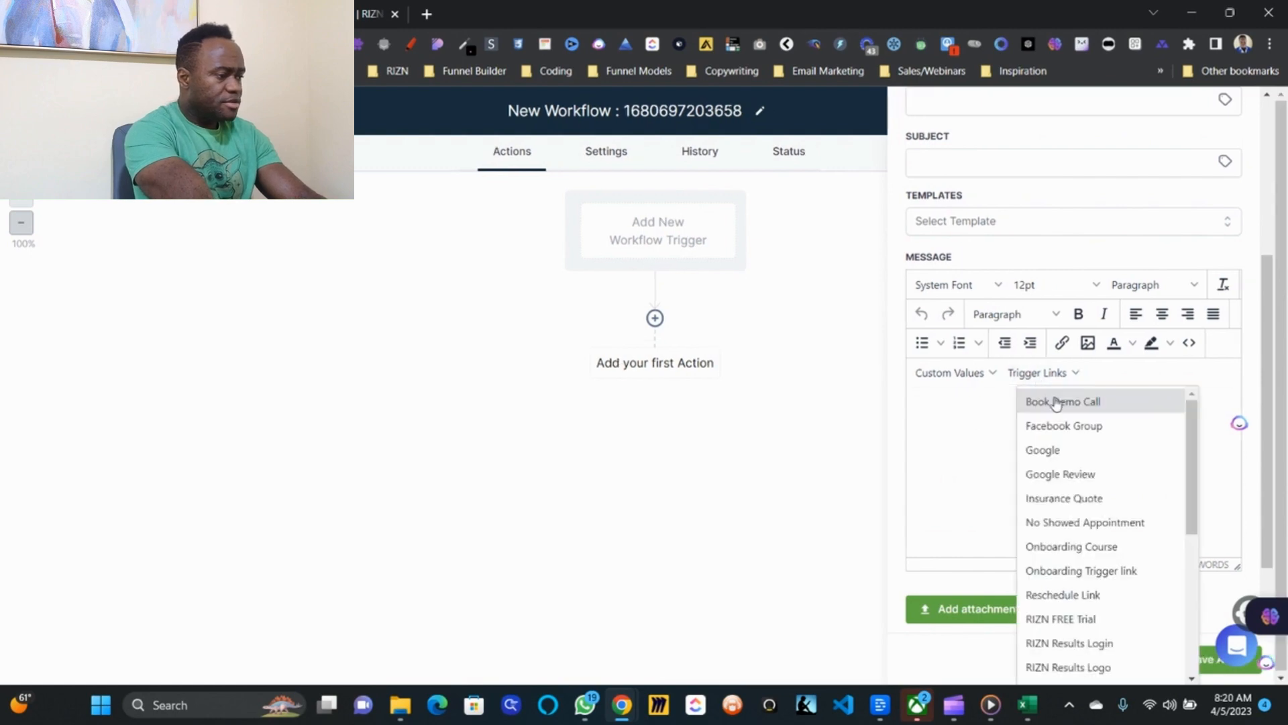
left_click(1054, 457)
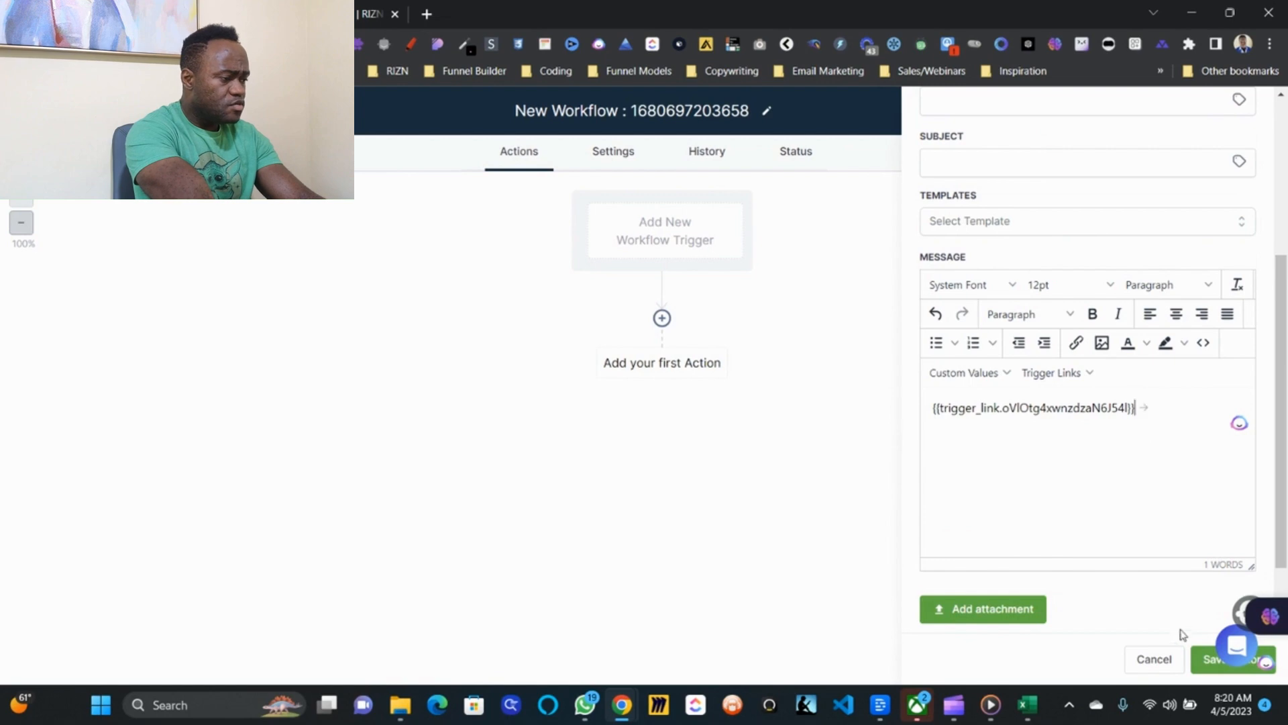
Step: Set the email's subject to Test and save the action
left_click(1205, 659)
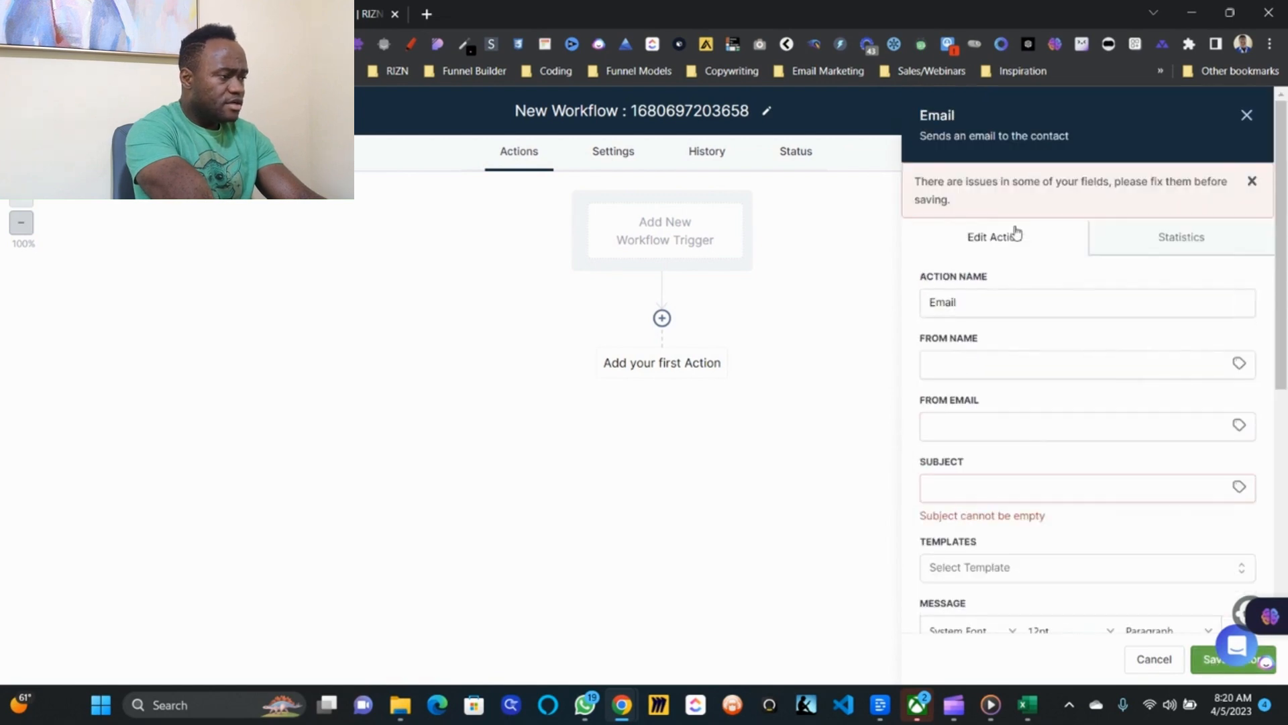
left_click(945, 499)
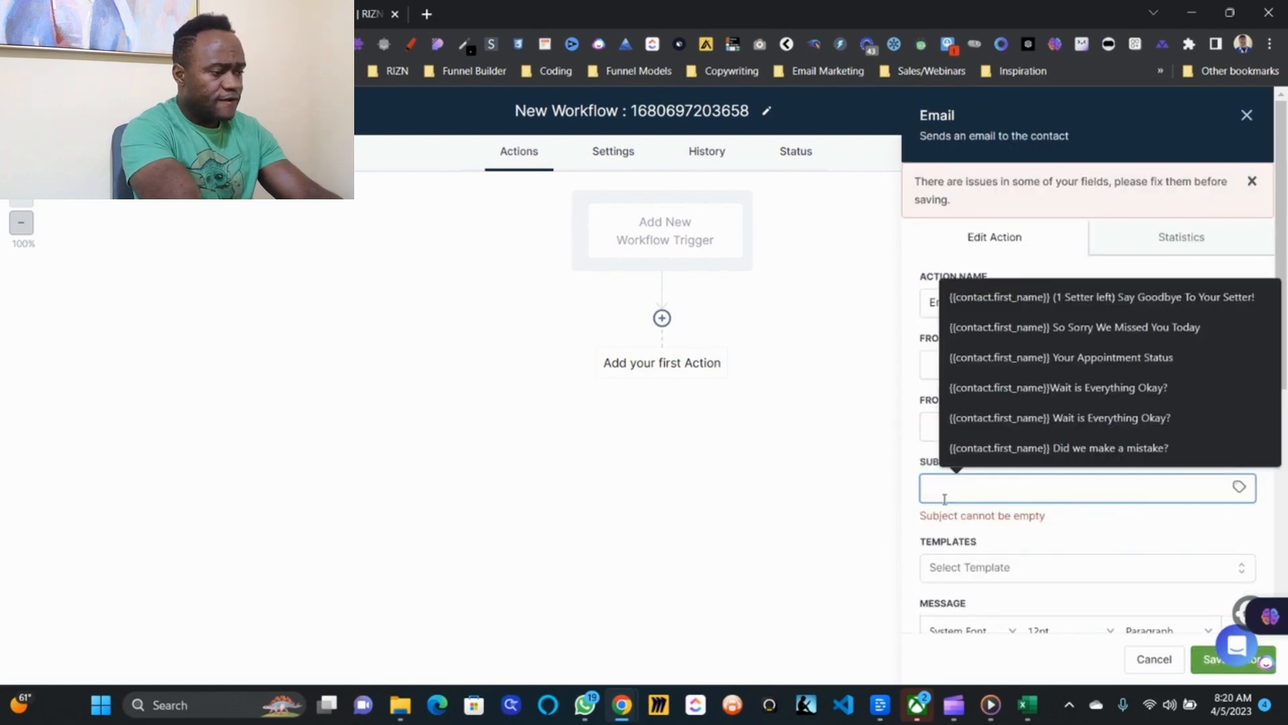
type("Test")
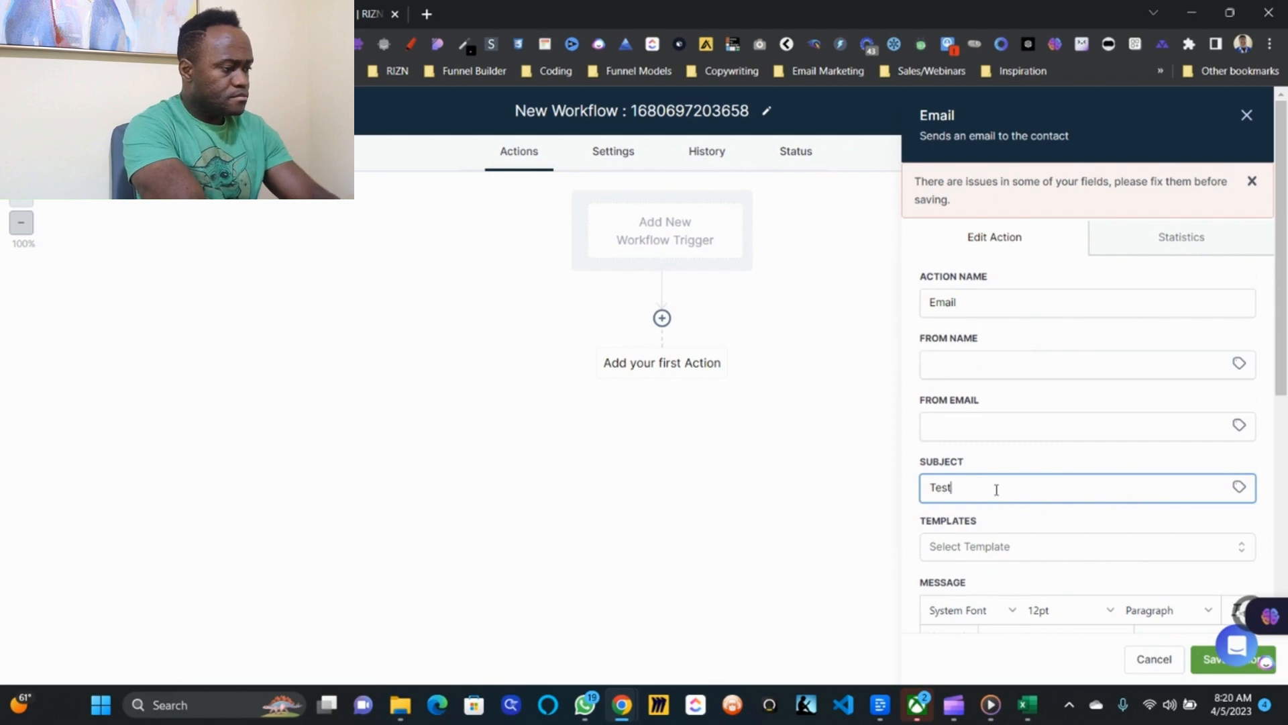
left_click(1202, 656)
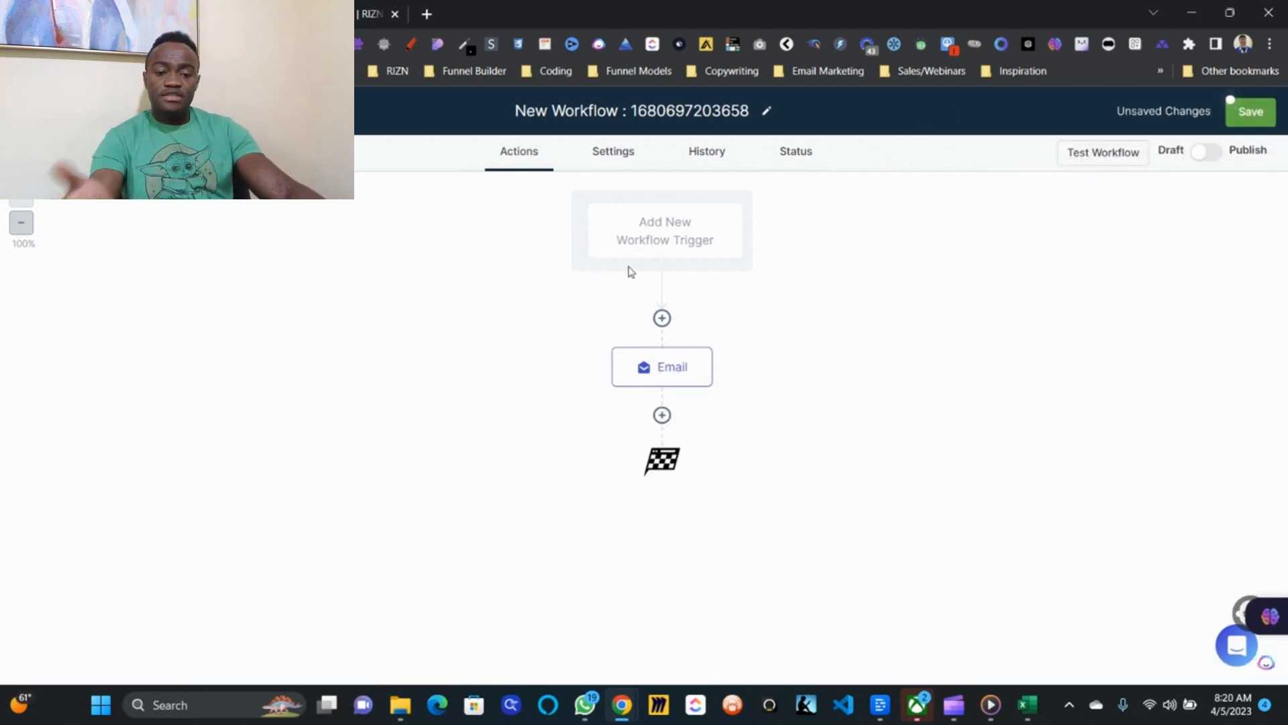
left_click(662, 415)
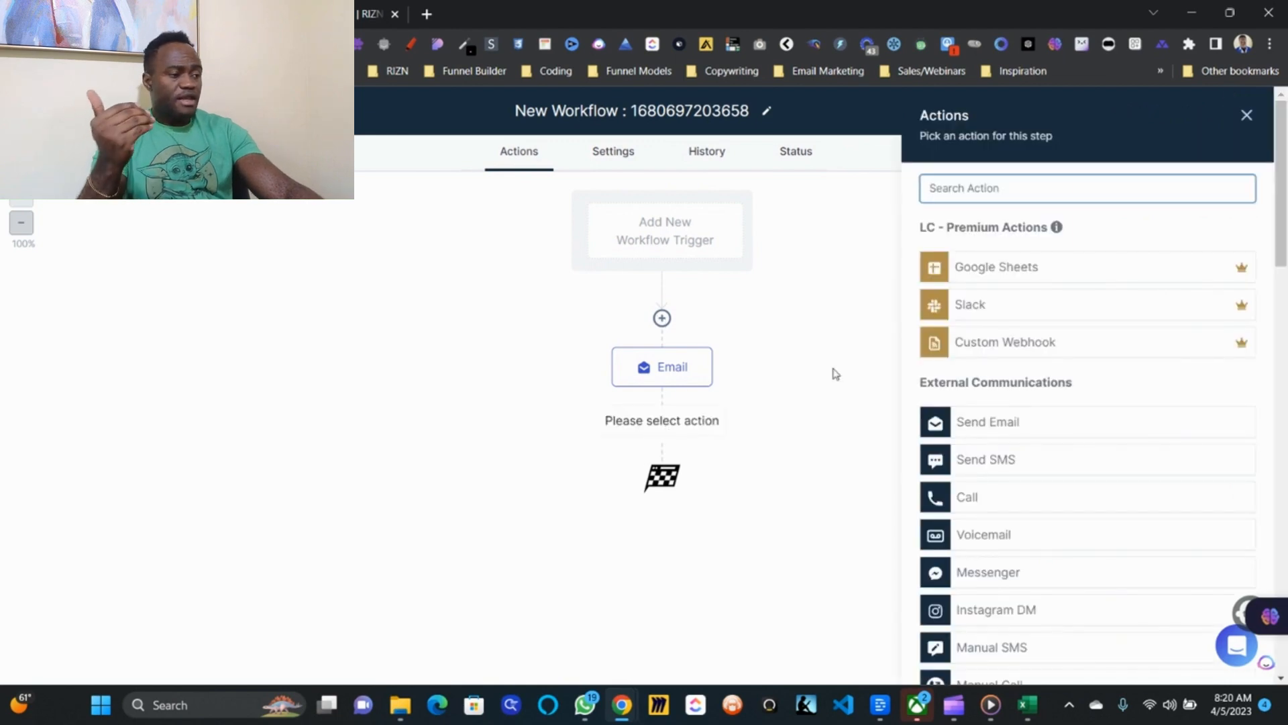
type("if")
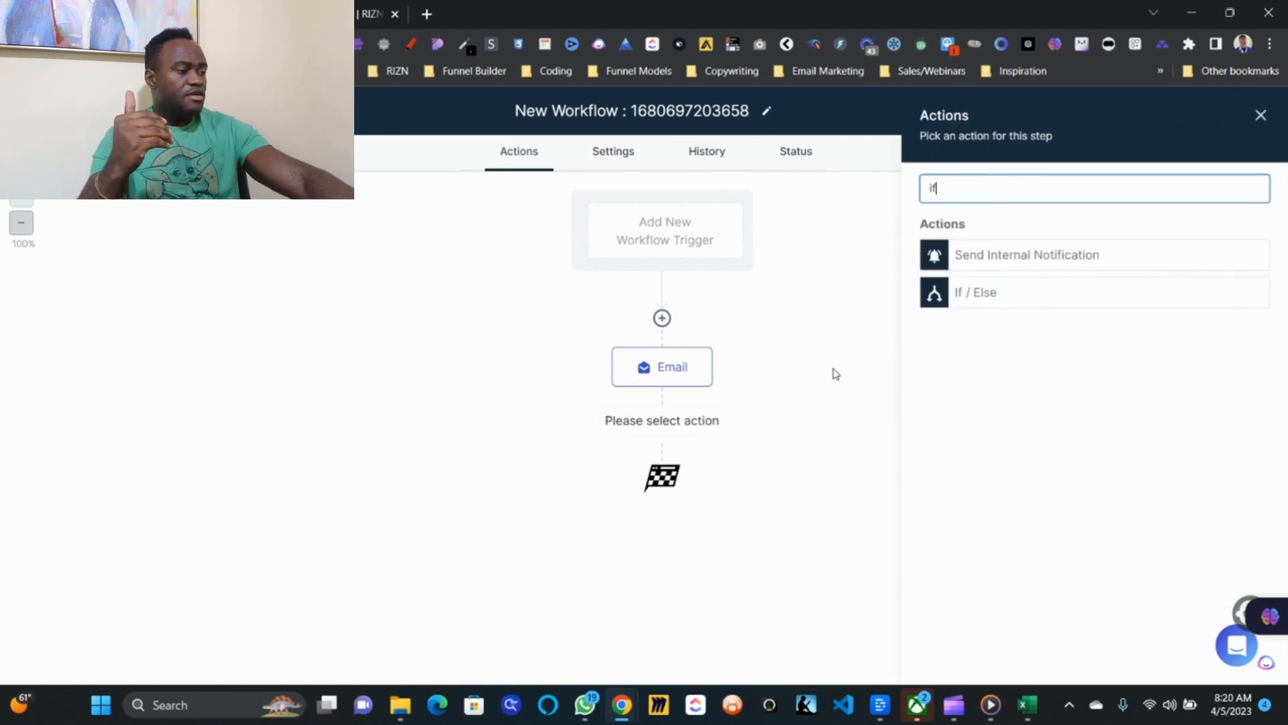
left_click(1030, 293)
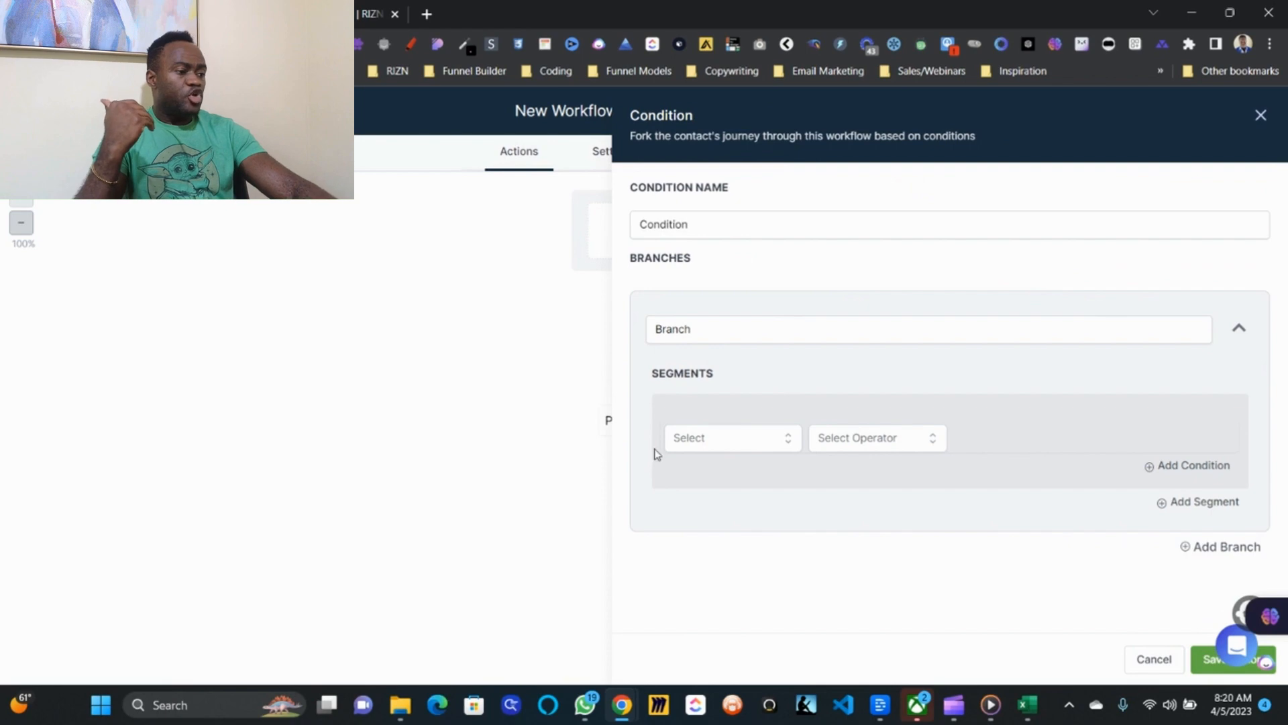
left_click(677, 441)
left_click(716, 555)
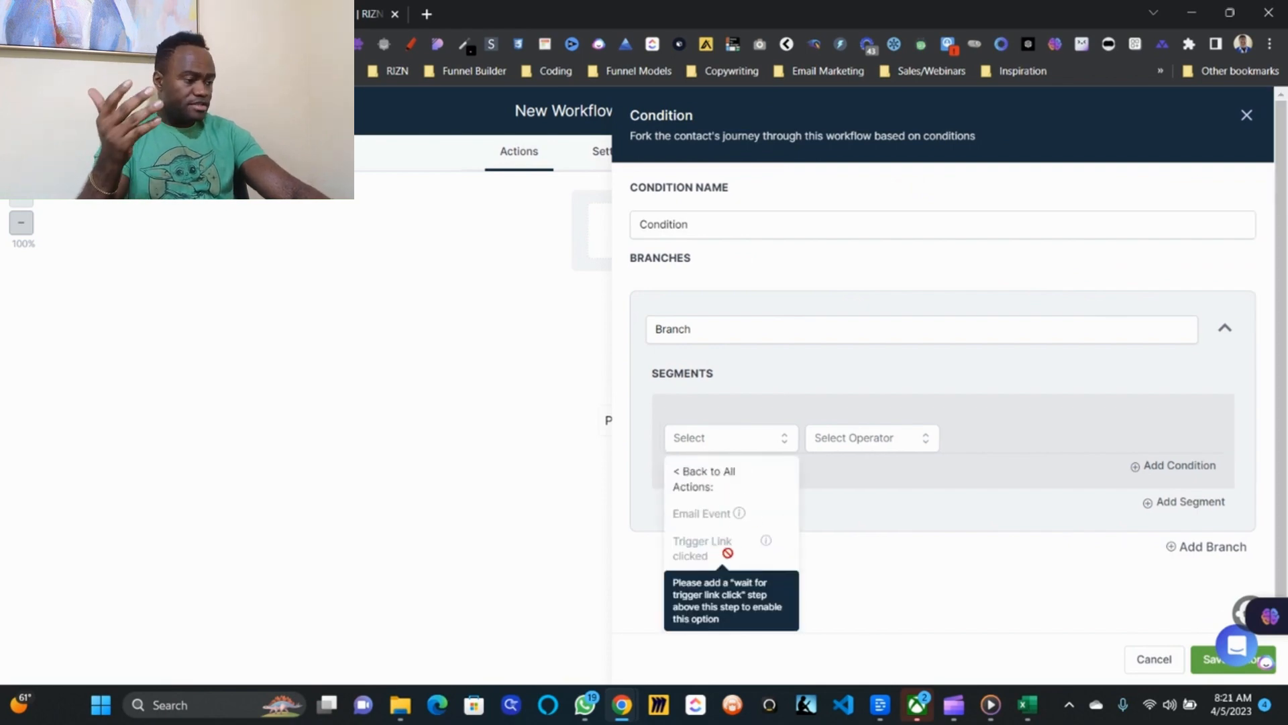
left_click(598, 395)
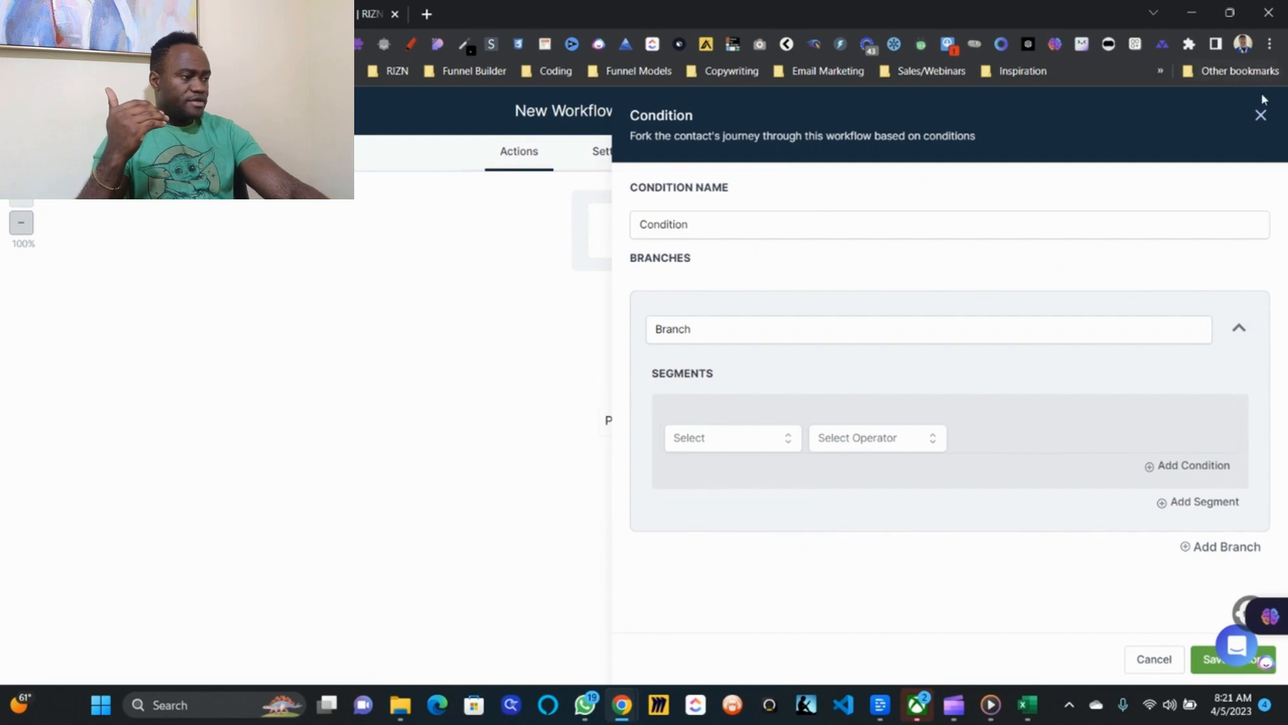
left_click(1260, 116)
Step: Add a Wait action after the email and set it to wait for Trigger Link Clicked
left_click(663, 412)
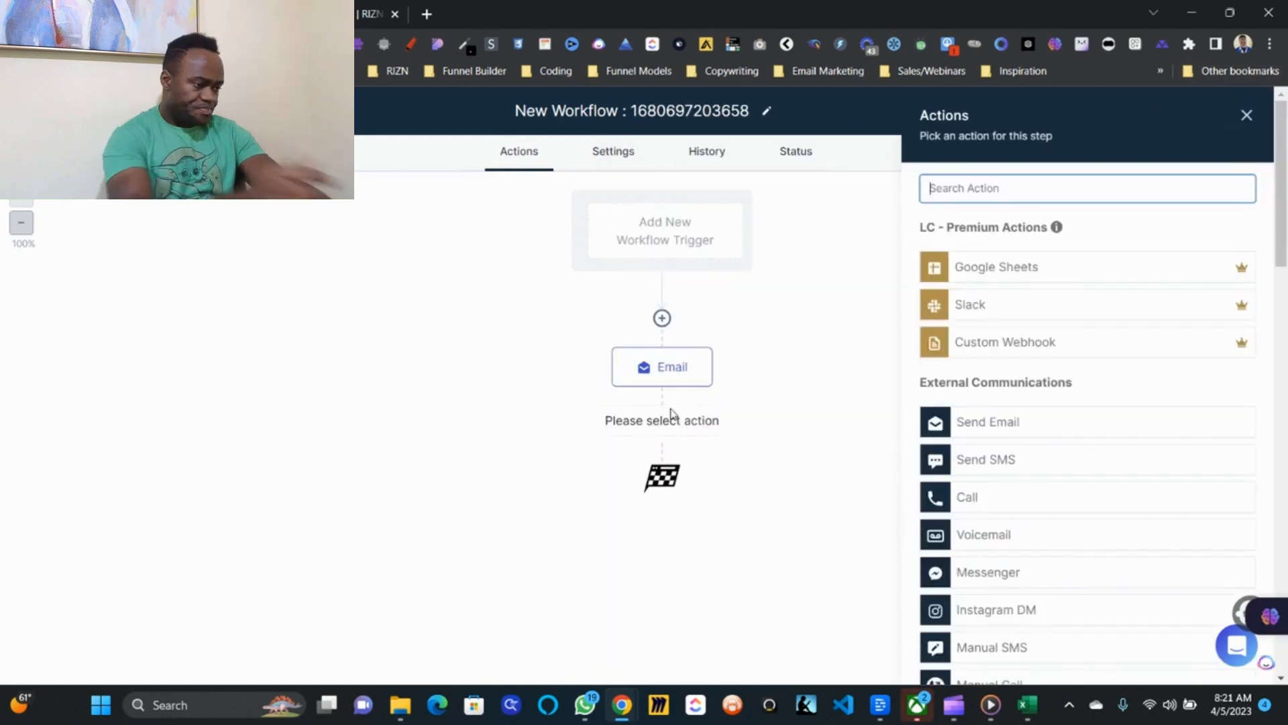
type("wait")
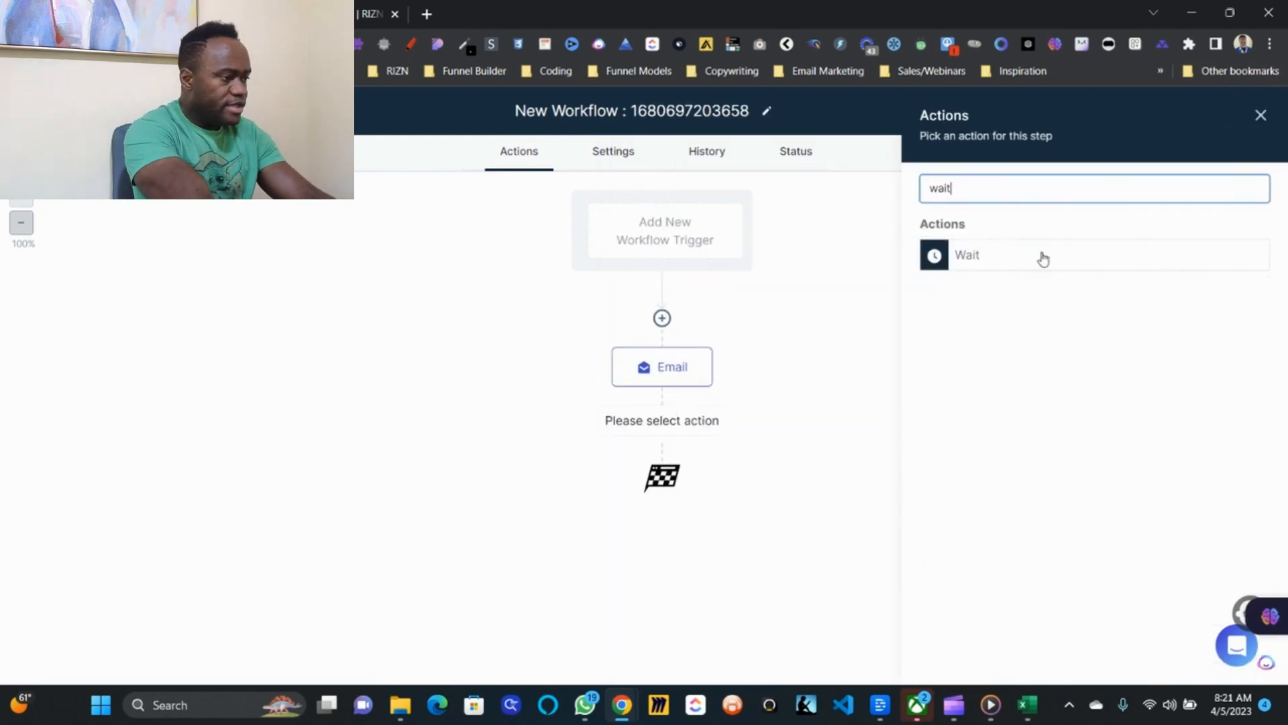
left_click(1043, 260)
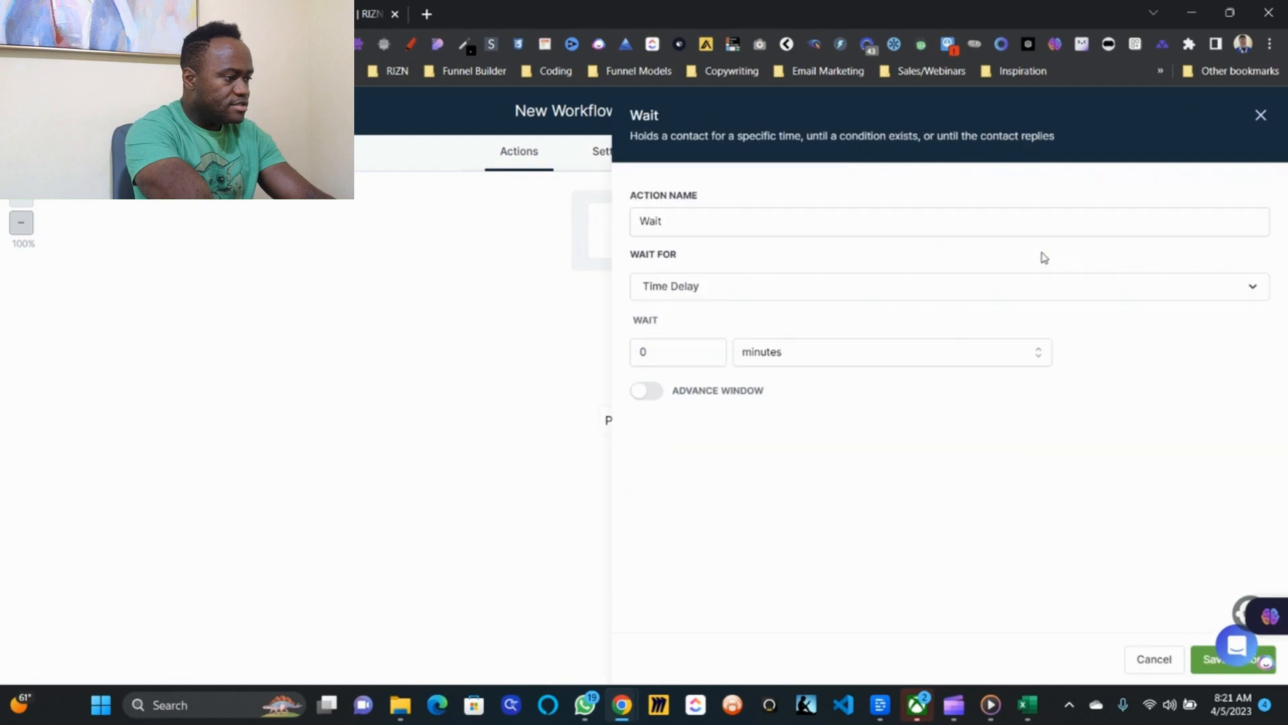
left_click(699, 293)
scroll(719, 473, "down", 2)
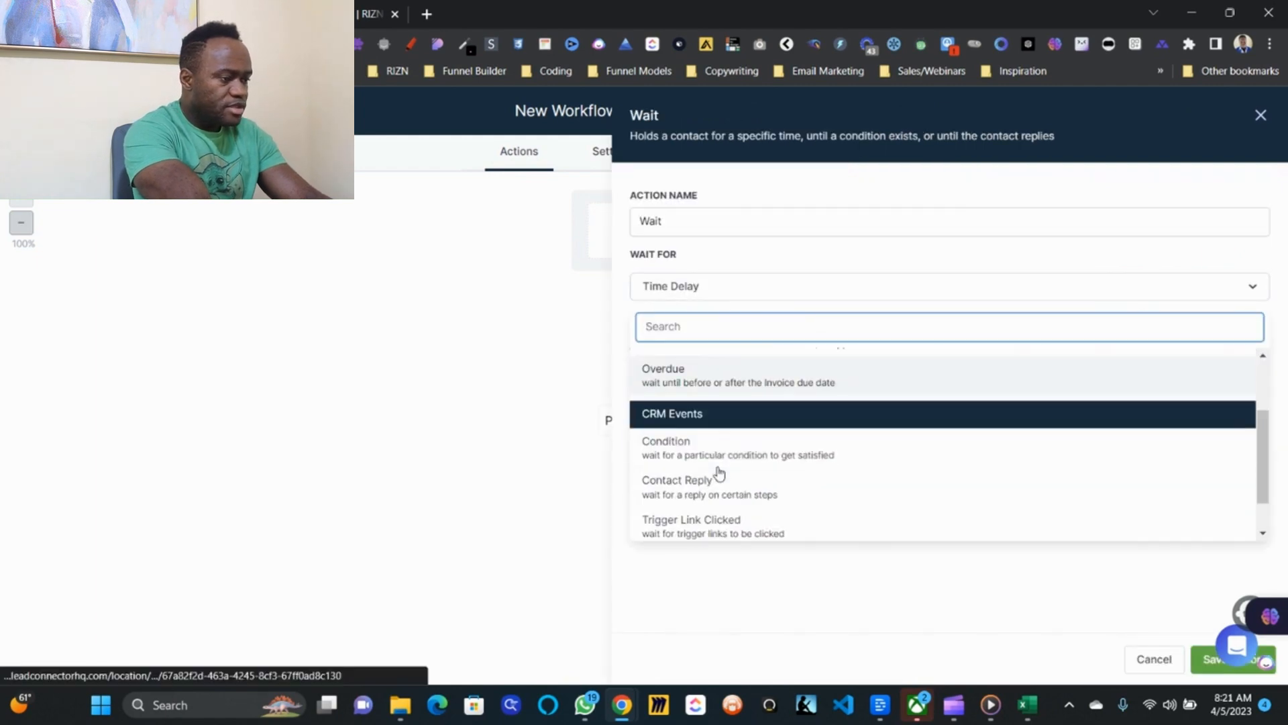
scroll(671, 480, "down", 1)
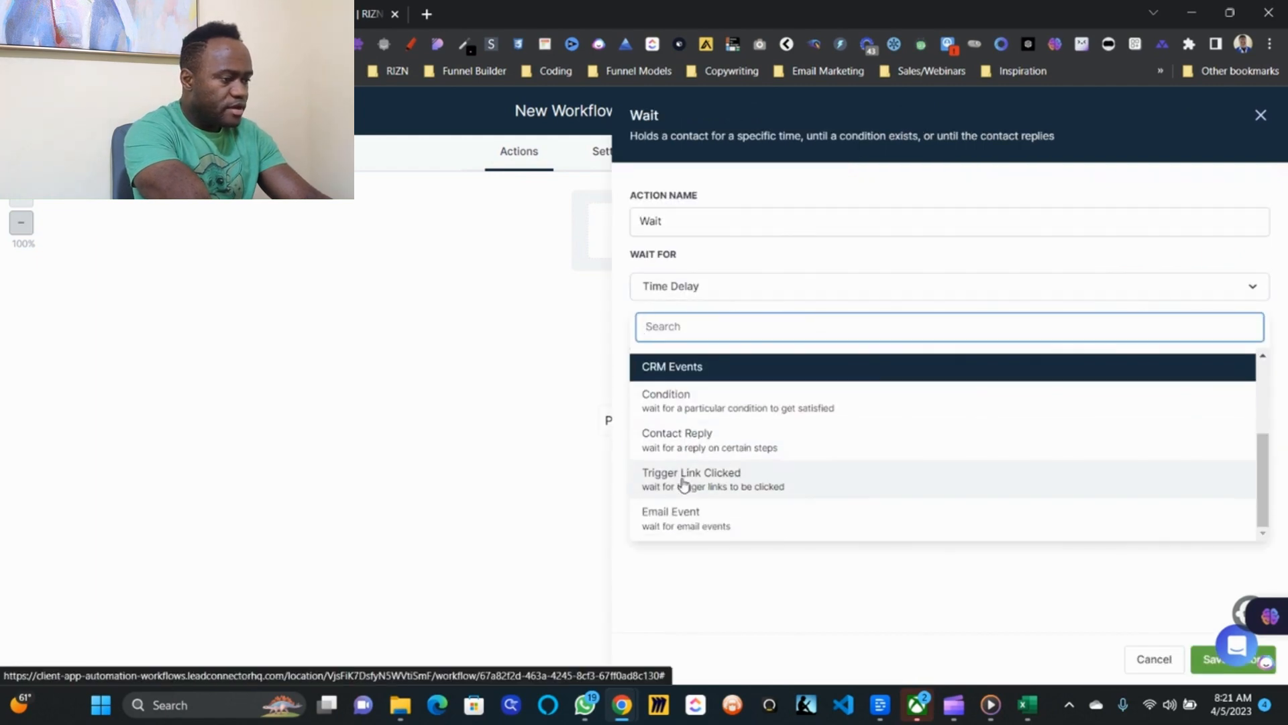
left_click(750, 485)
Step: Choose Google as the trigger link to wait for and save the Wait action
left_click(668, 364)
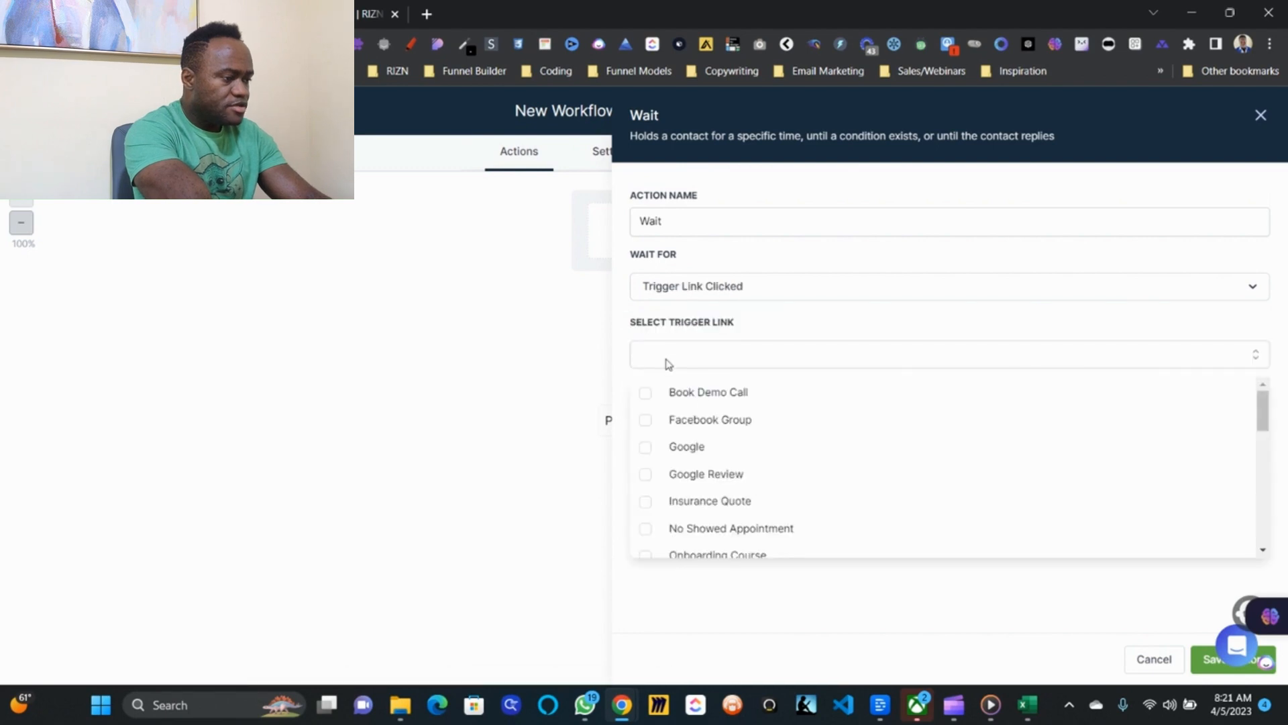
left_click(691, 444)
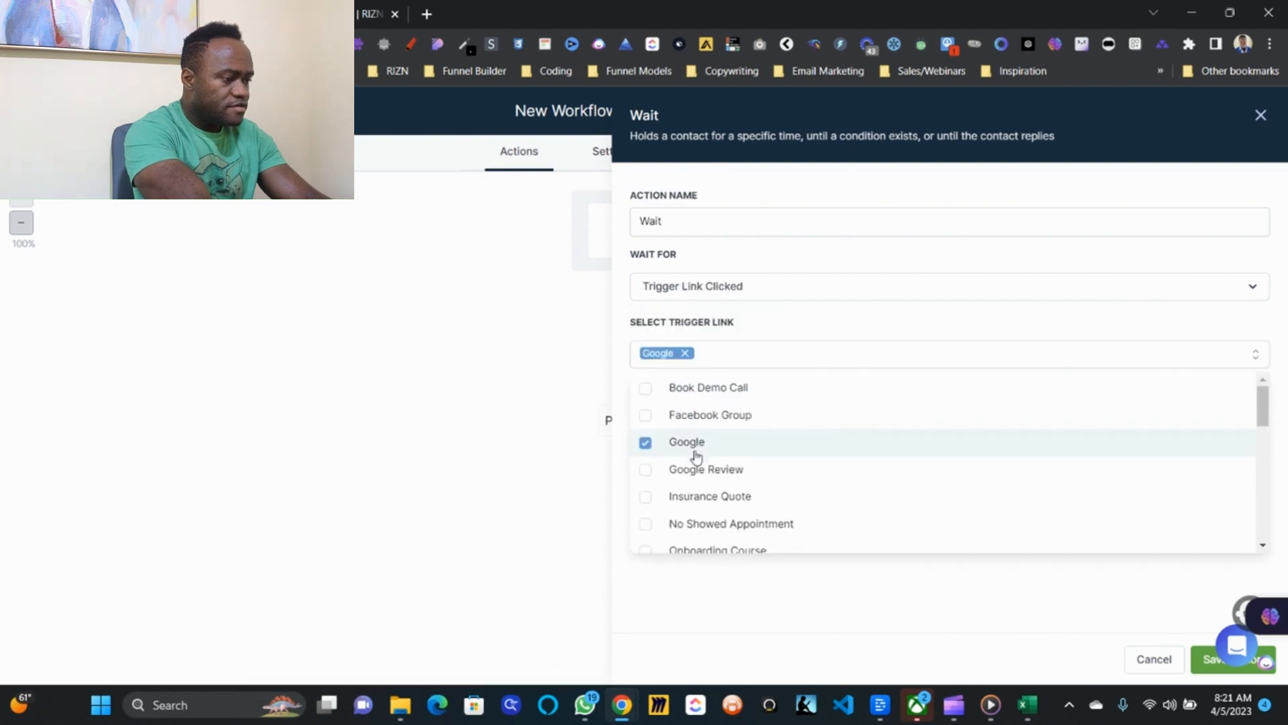
left_click(1216, 662)
Step: Add an If / Else action after the Wait step and base its branch on the Trigger Link clicked event
left_click(662, 512)
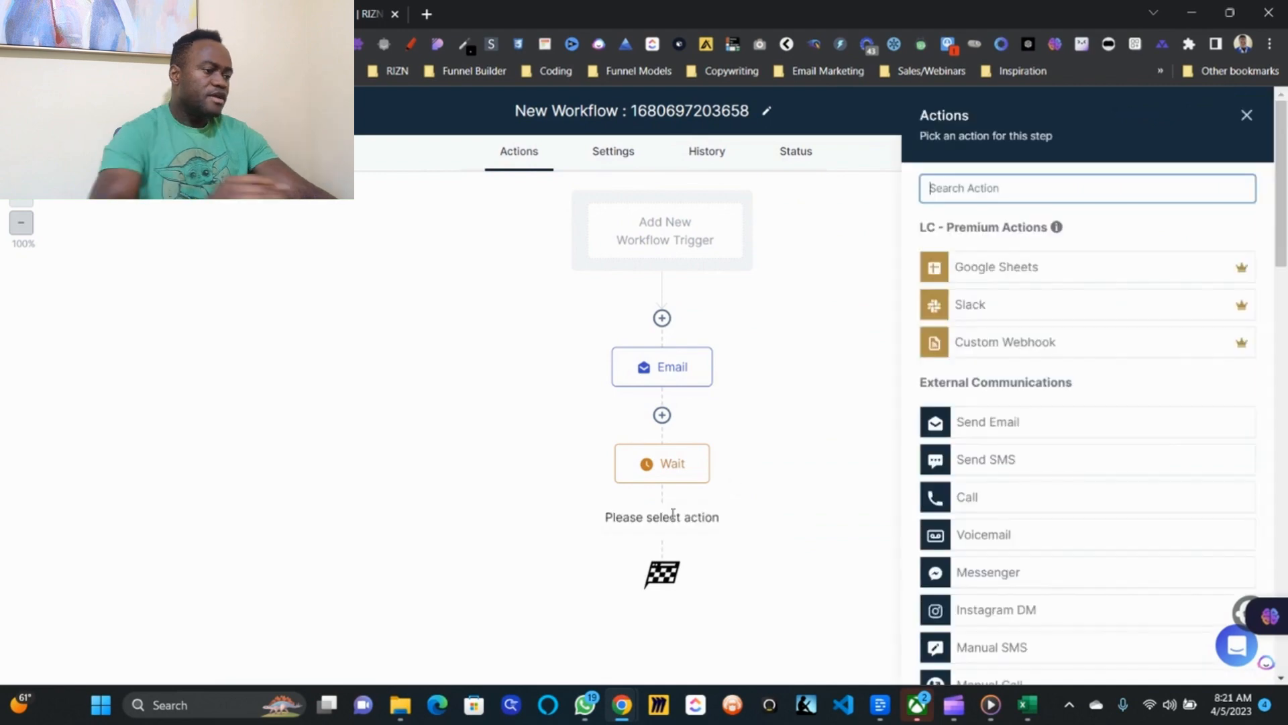
scroll(1026, 493, "down", 10)
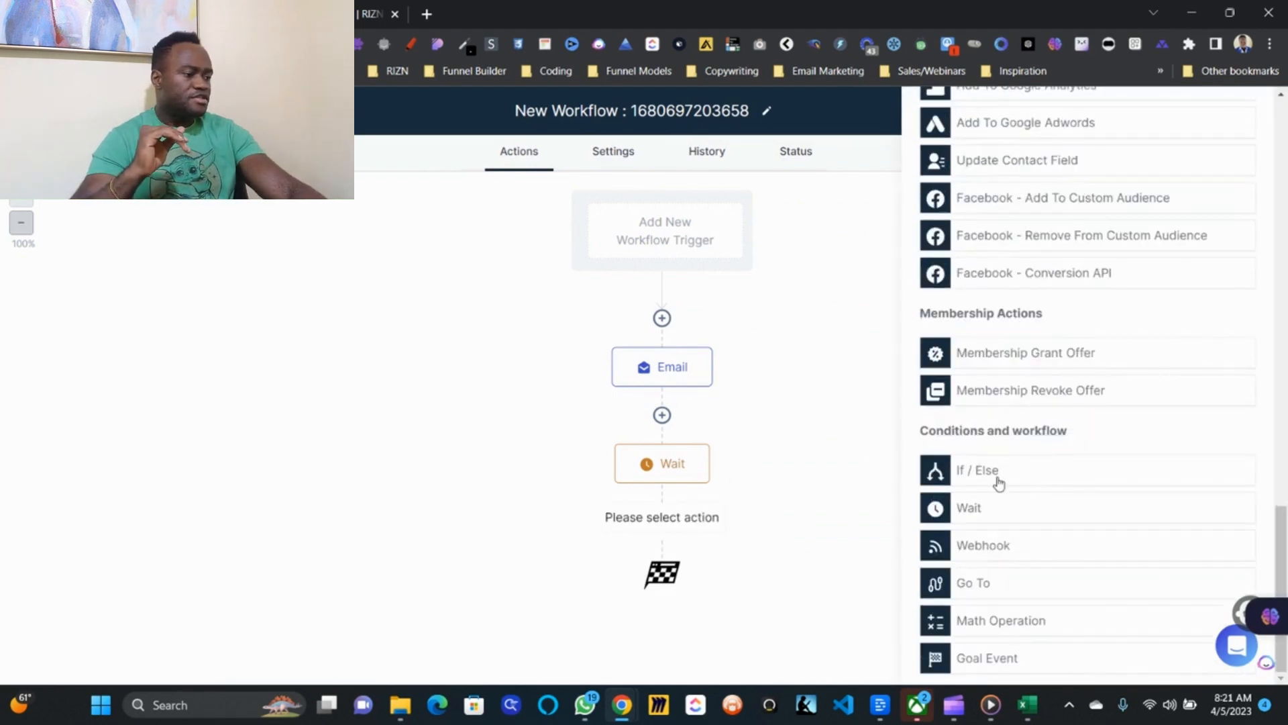
left_click(999, 478)
left_click(743, 436)
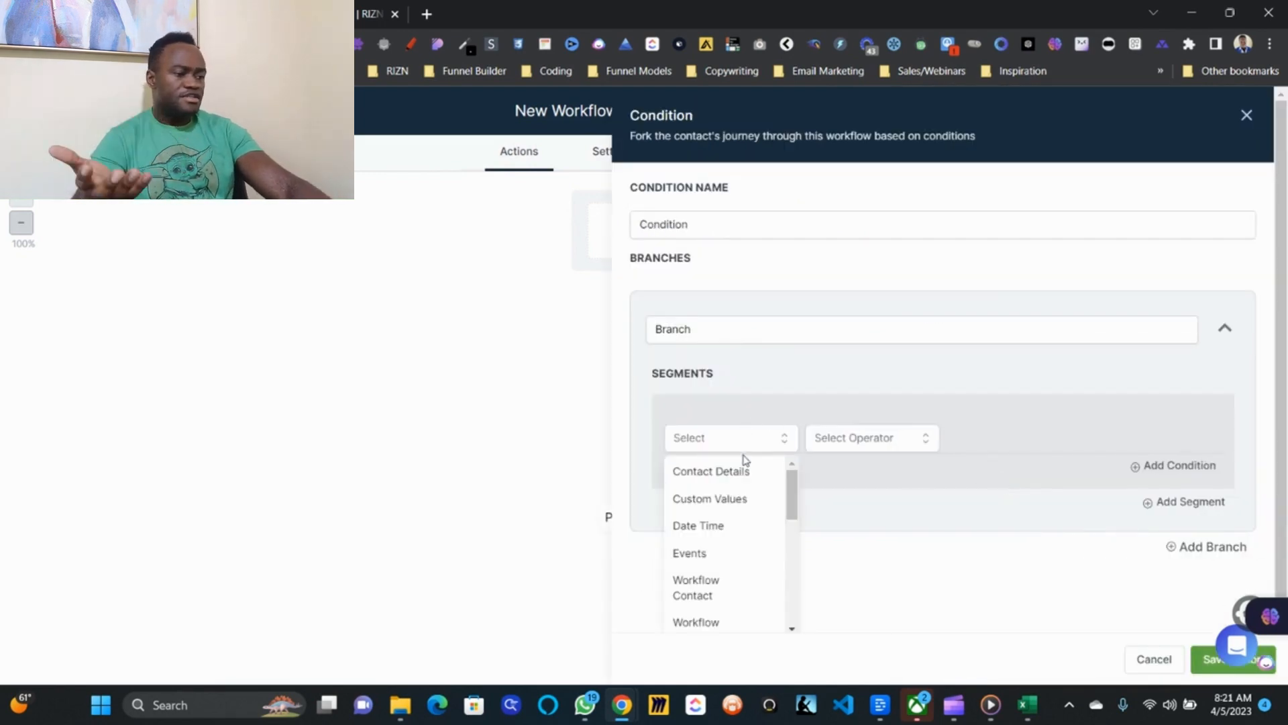
left_click(719, 557)
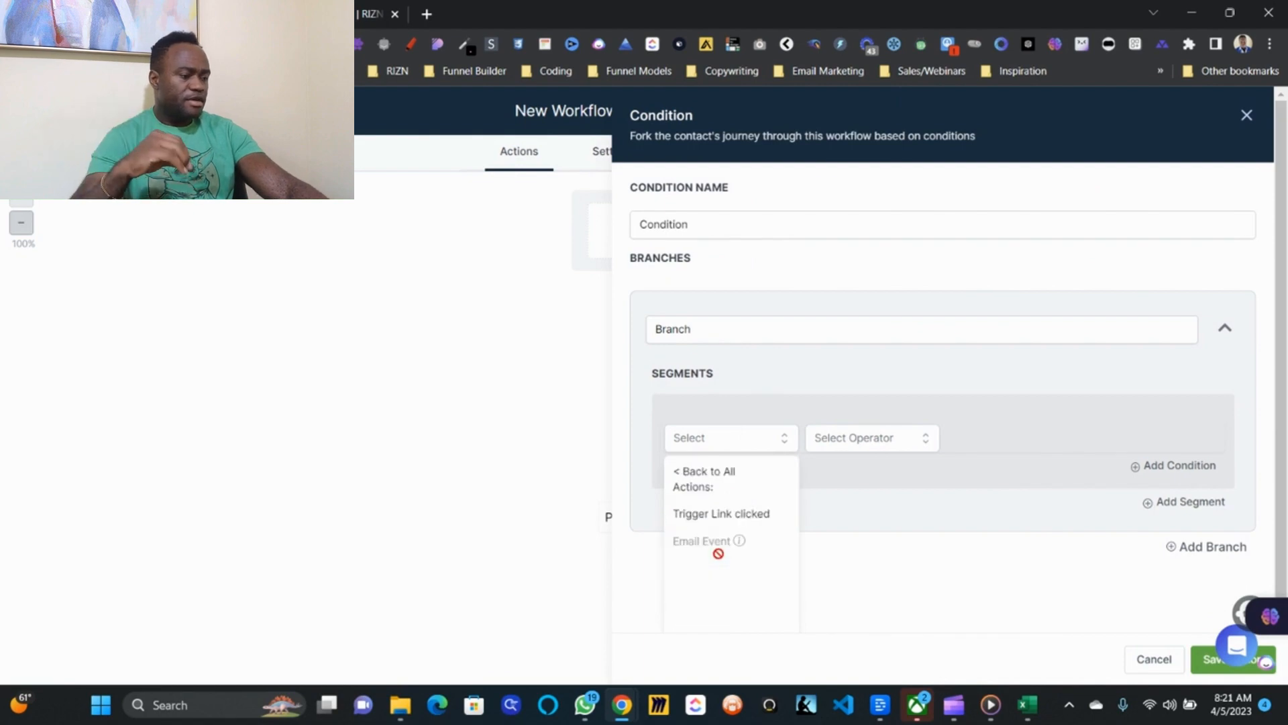
left_click(701, 514)
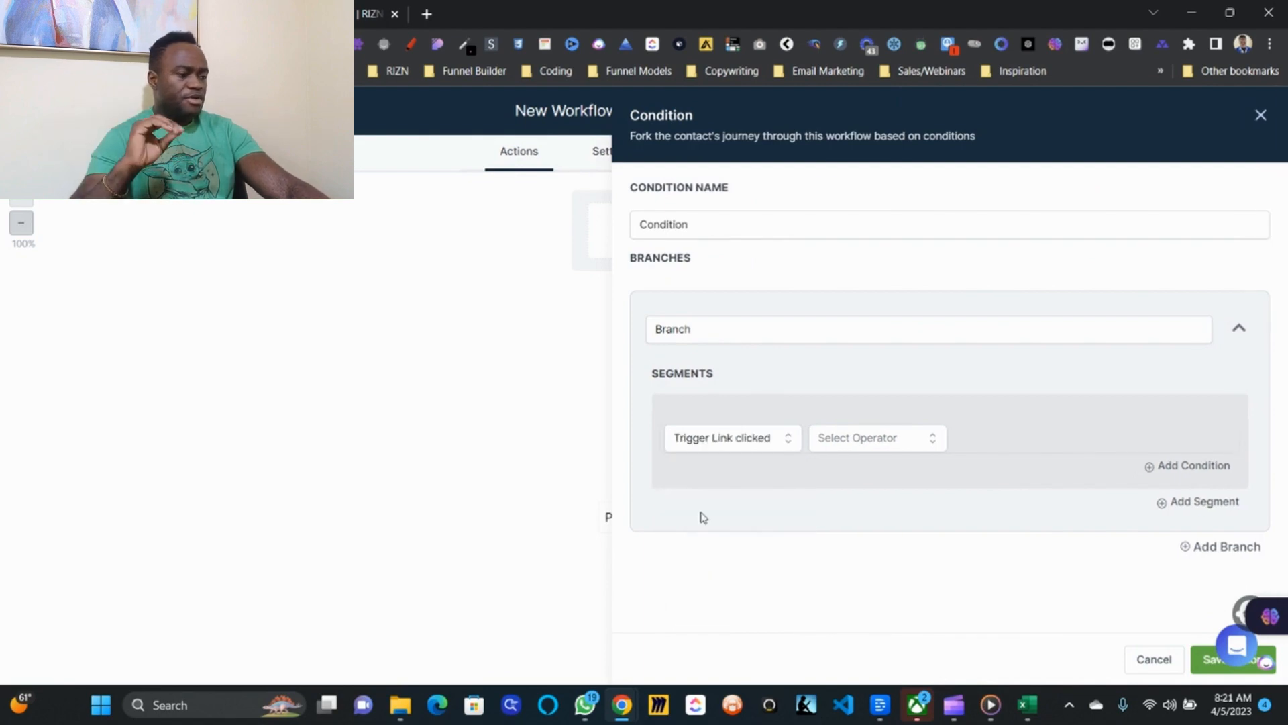
Step: Complete the branch condition with the operator Is and the Google link, saving it before returning to the workflows list
left_click(838, 440)
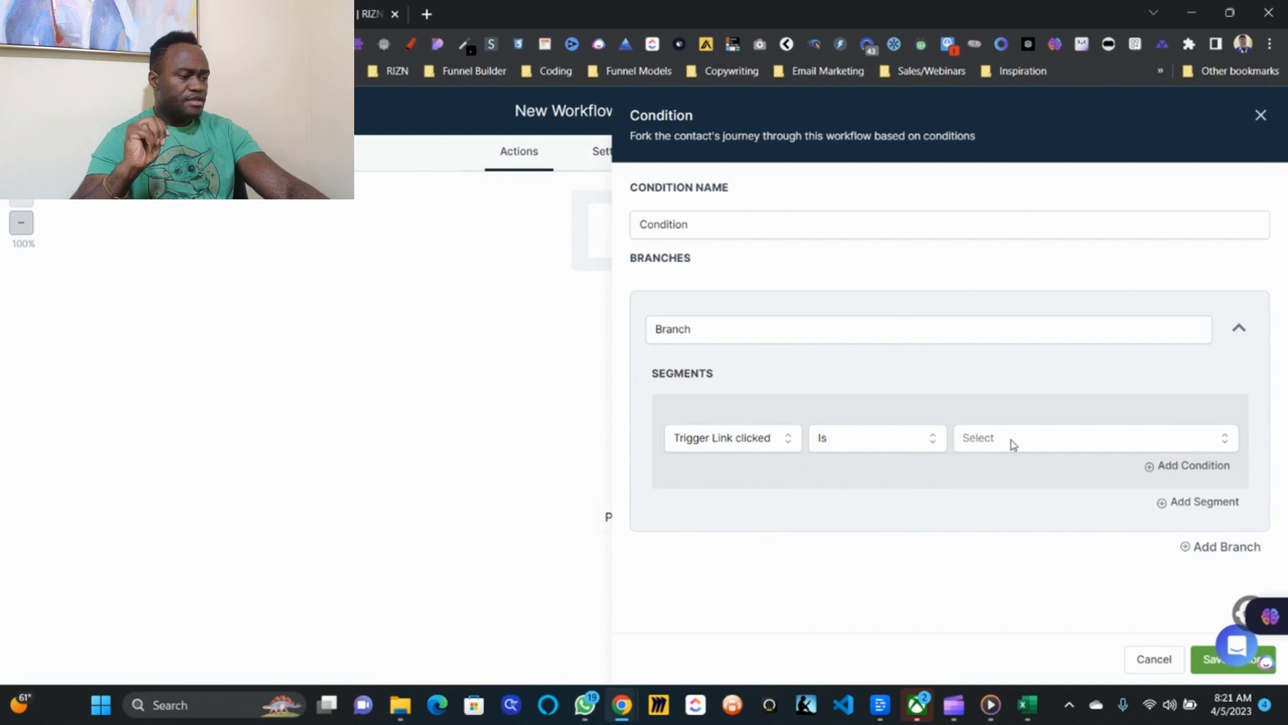
left_click(1013, 439)
left_click(995, 560)
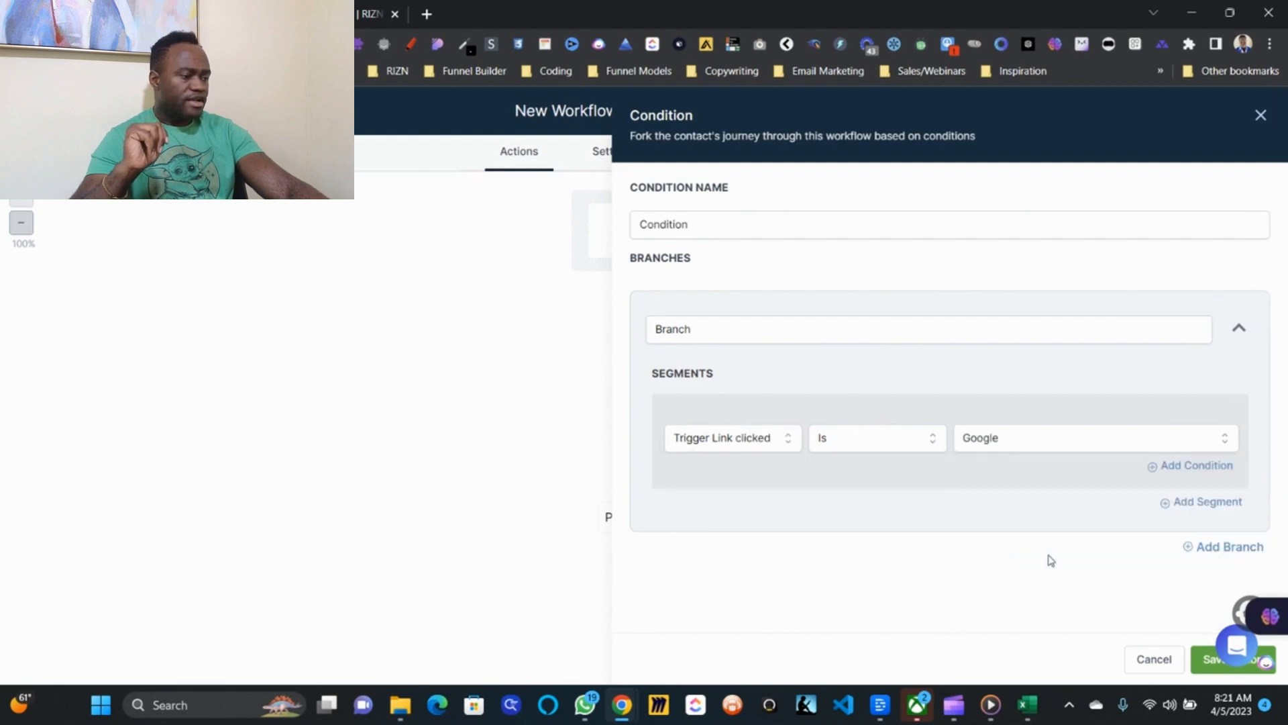
left_click(1204, 665)
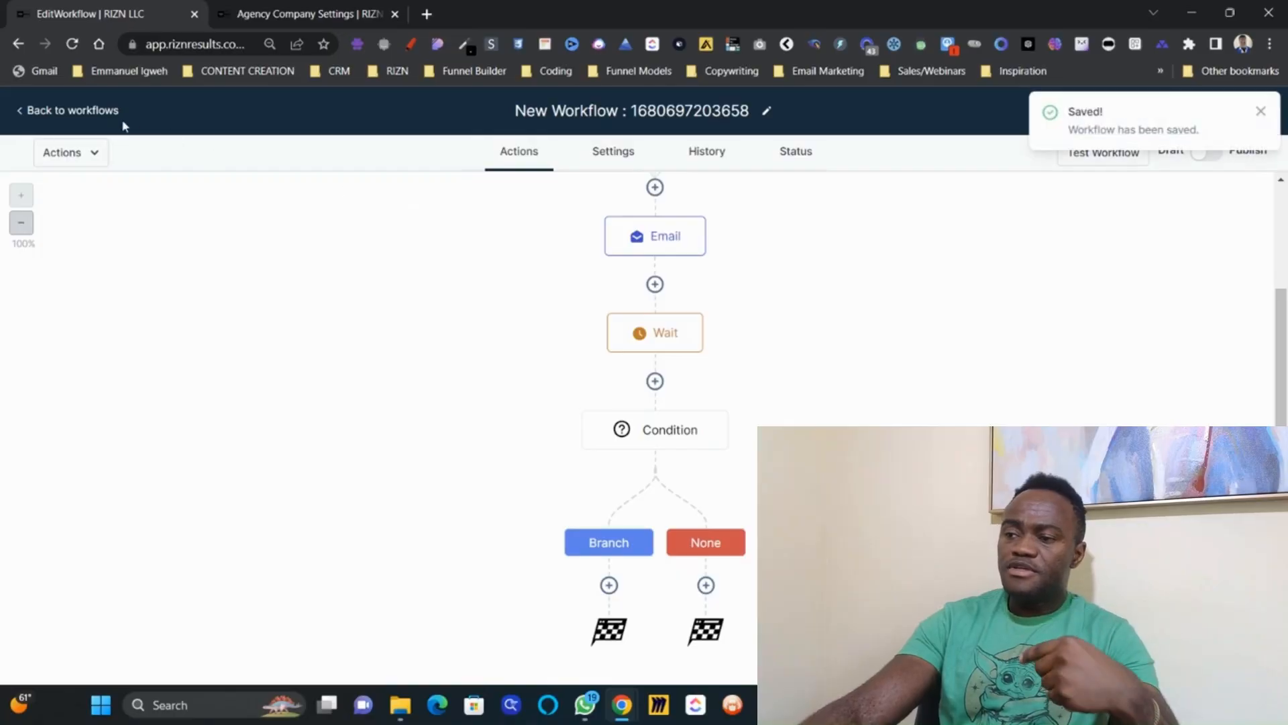
left_click(100, 119)
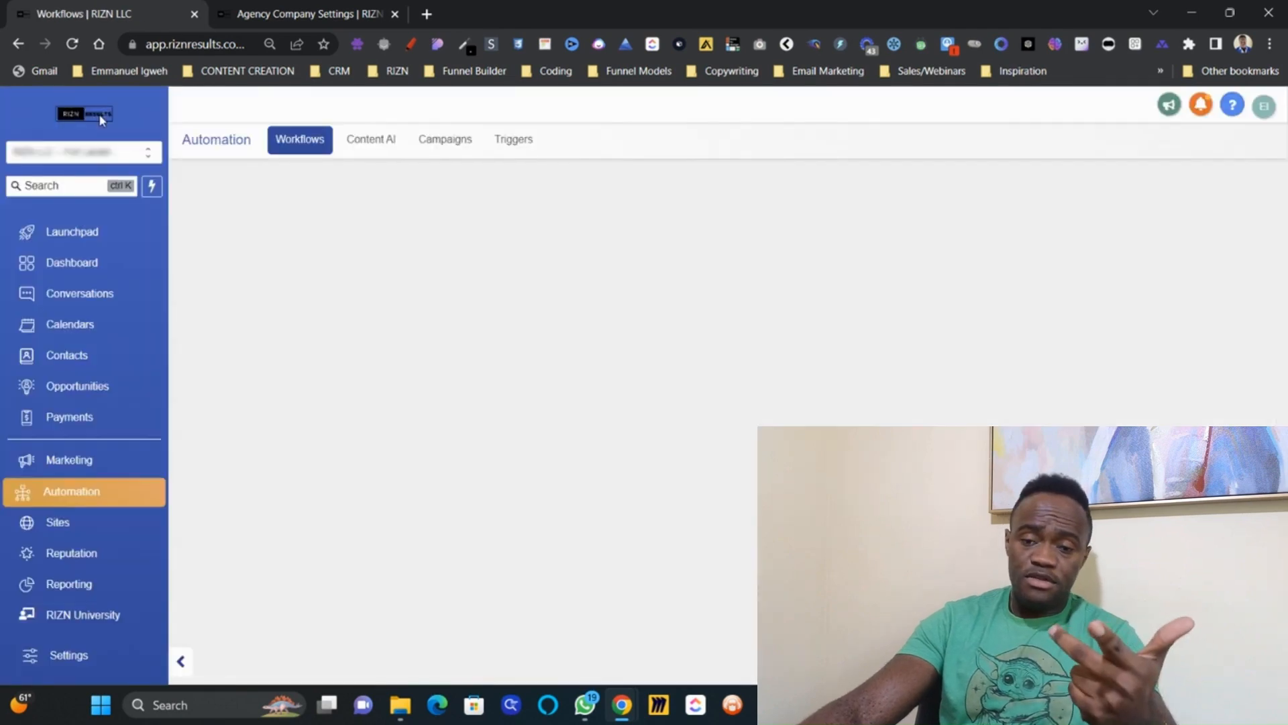